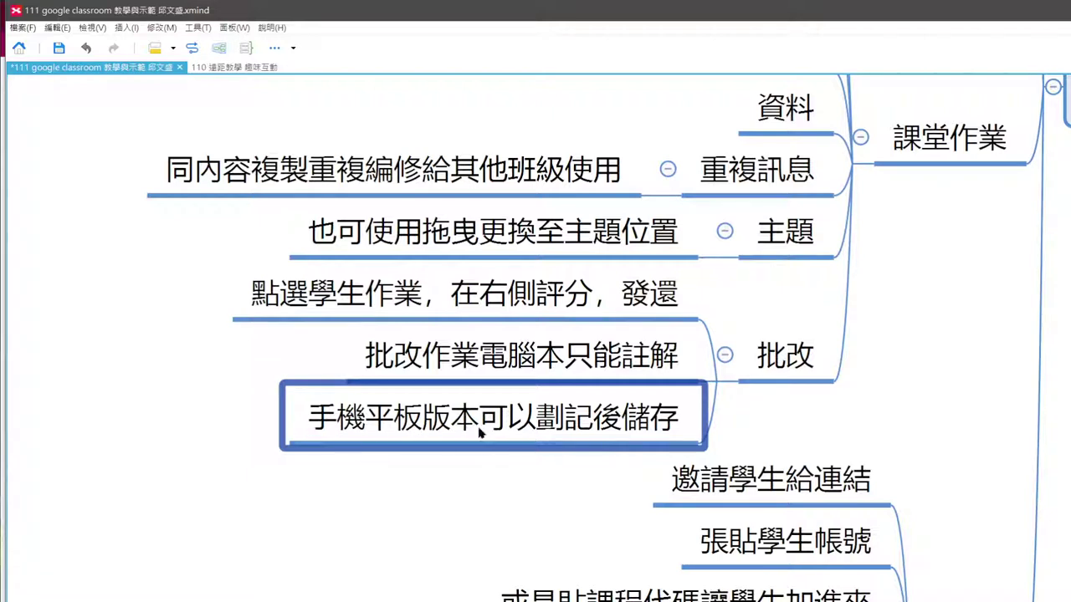
Step: Go through the mind map's three notes under 批改 on grading assignments
left_click(581, 460)
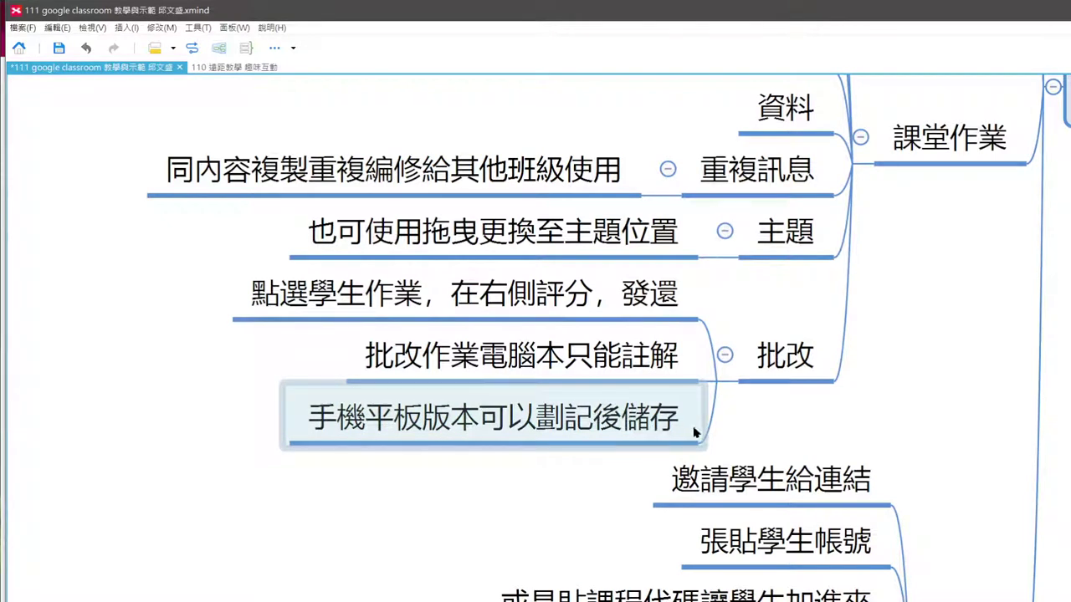
left_click(665, 425)
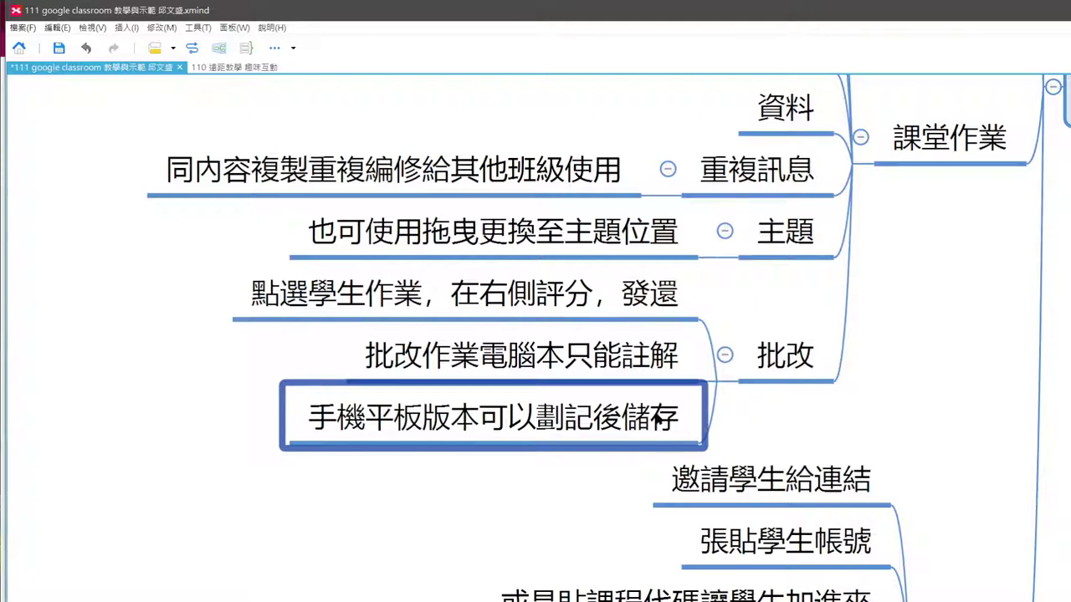
left_click(502, 361)
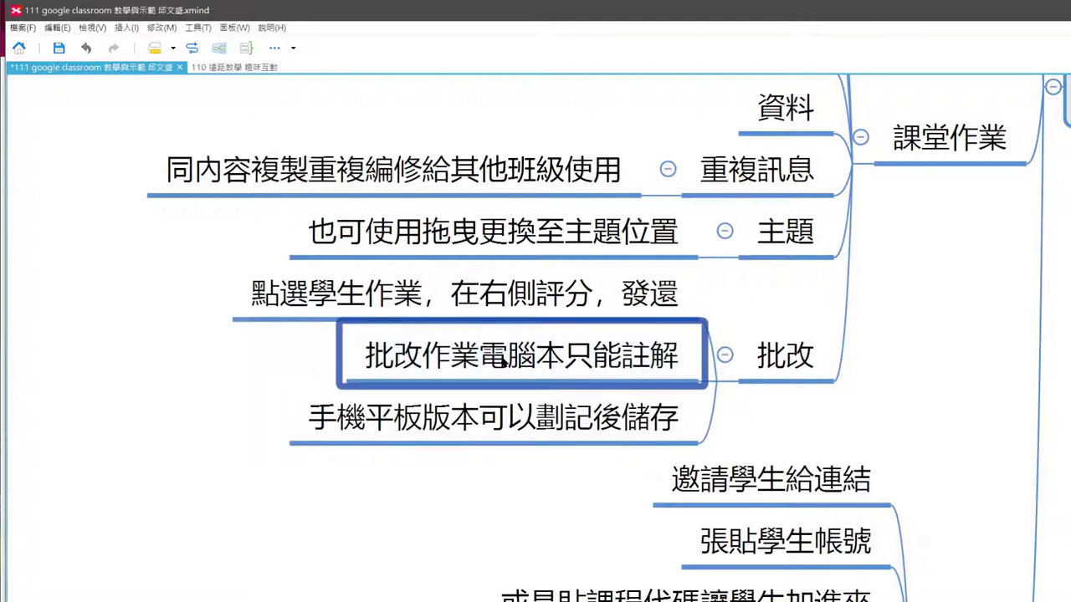
left_click(614, 393)
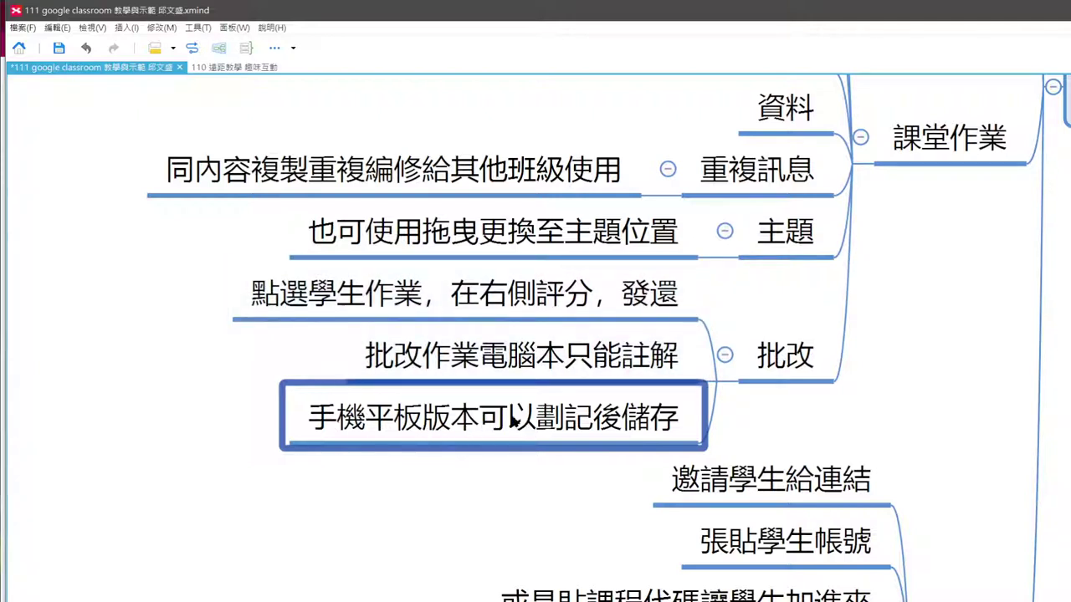
left_click(580, 311)
left_click(570, 358)
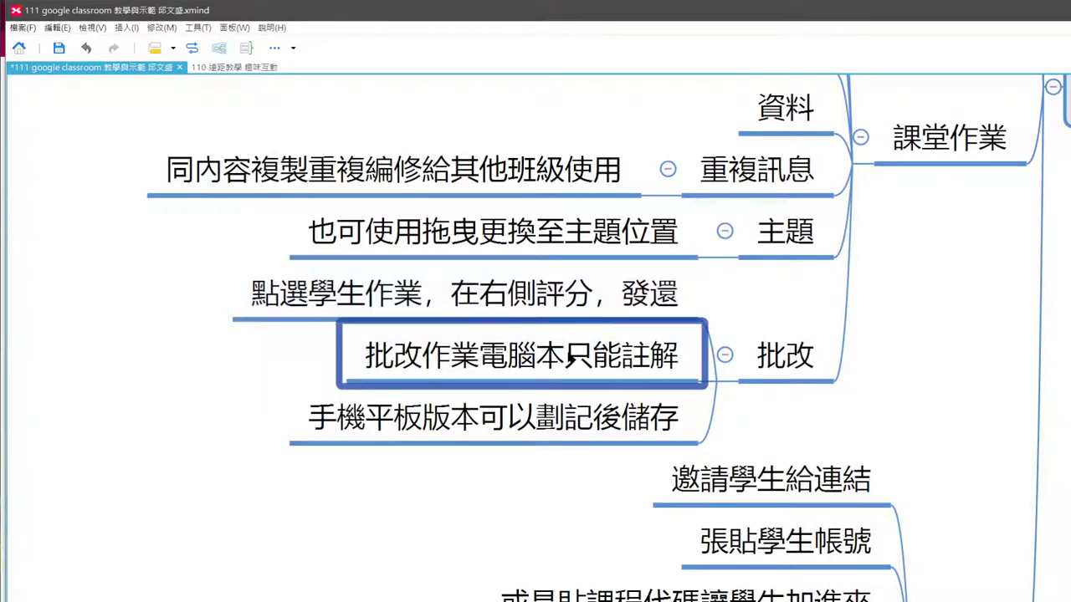
left_click(570, 314)
left_click(570, 350)
left_click(558, 418)
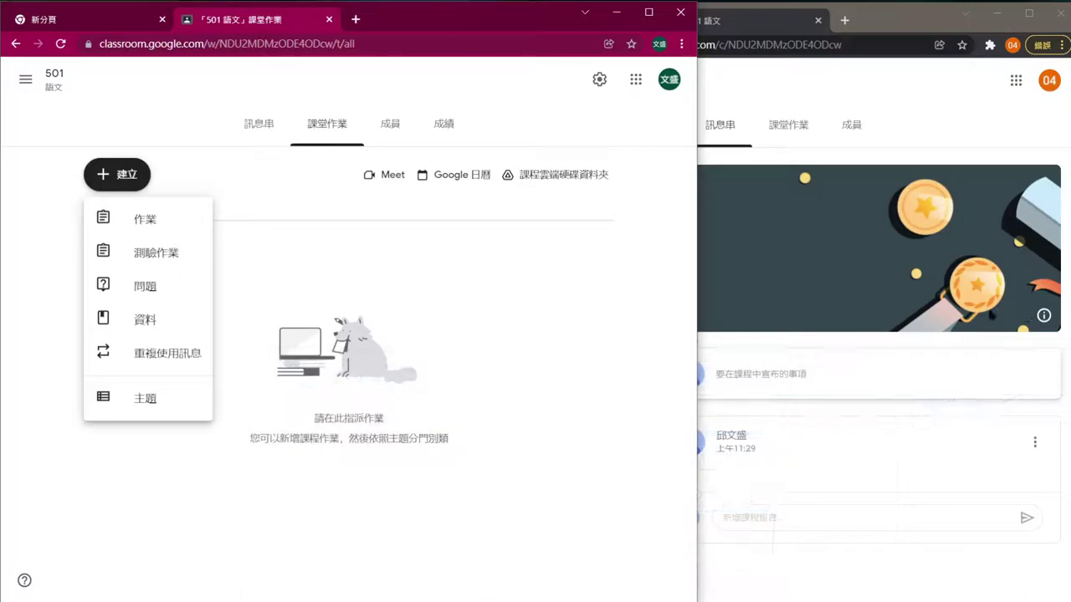
Step: Start a new assignment (作業) in the teacher's 501 語文 class
left_click(151, 222)
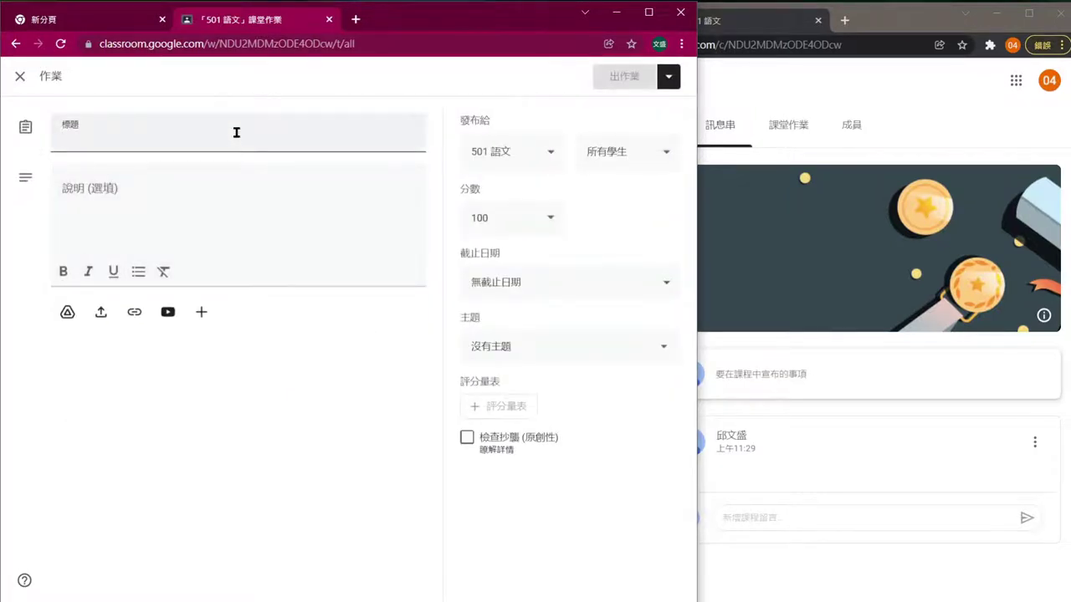
type("fu/3rul3rul rup")
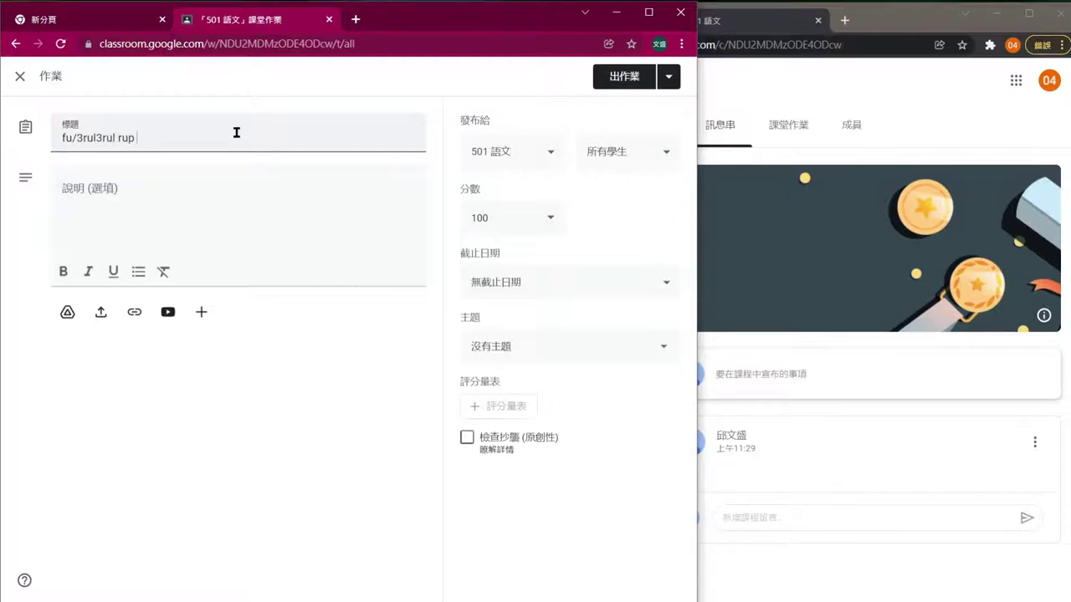
type(" b42984e;")
key("BackSpace")
key("BackSpace")
key("BackSpace")
key("BackSpace")
key("BackSpace")
key("BackSpace")
key("BackSpace")
key("BackSpace")
key("BackSpace")
key("BackSpace")
key("BackSpace")
key("BackSpace")
key("BackSpace")
key("BackSpace")
key("BackSpace")
key("BackSpace")
key("BackSpace")
key("BackSpace")
key("BackSpace")
key("BackSpace")
Step: Title the assignment 繳交大綱 and enter 543436463 as its description
type("巧交大剛")
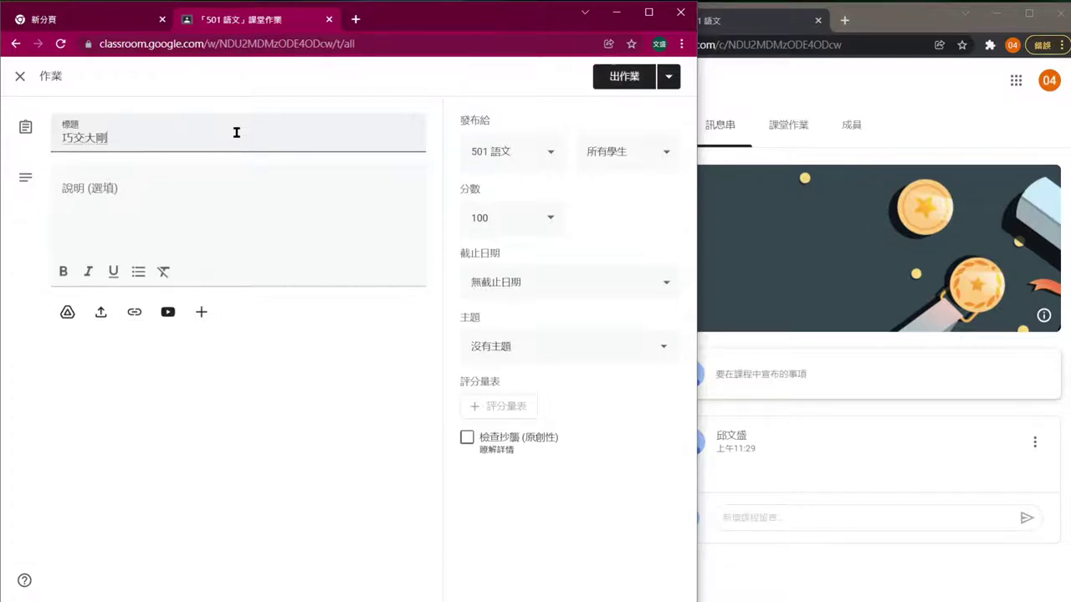
type("繳")
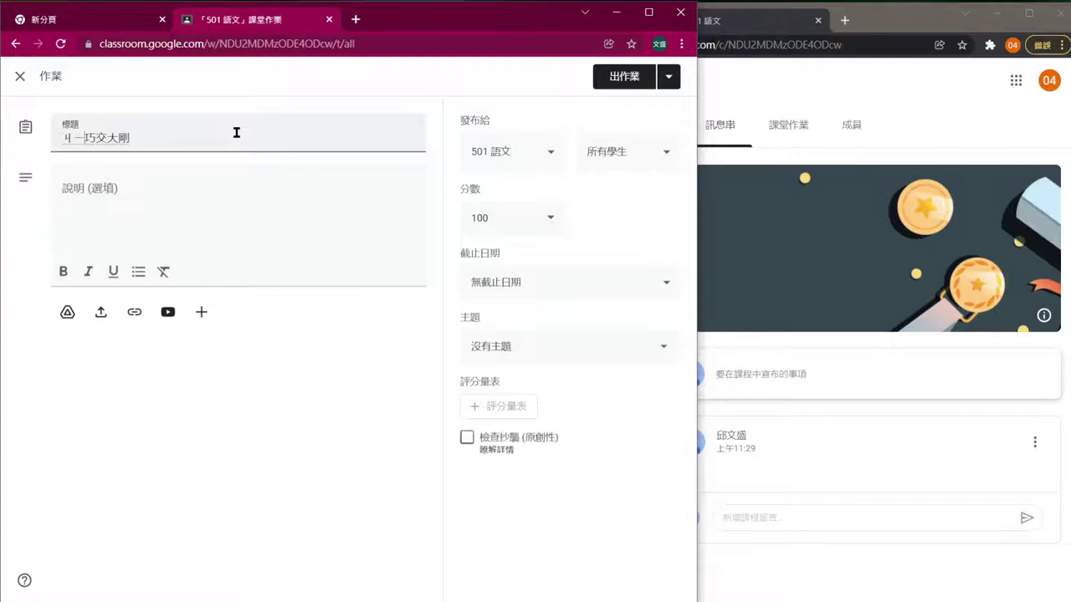
key("Delete")
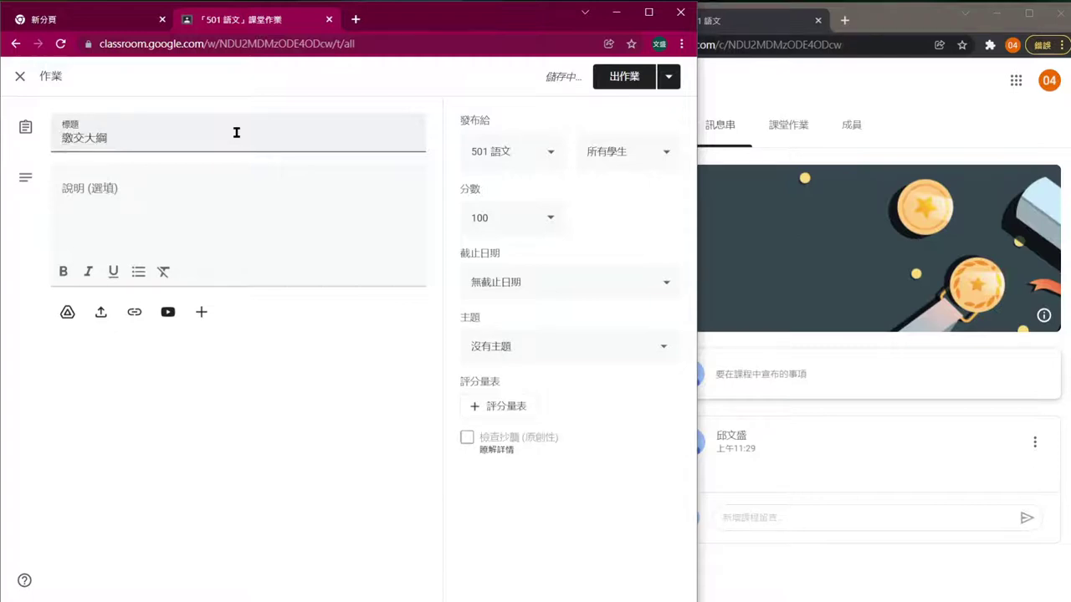
left_click(200, 208)
type("54")
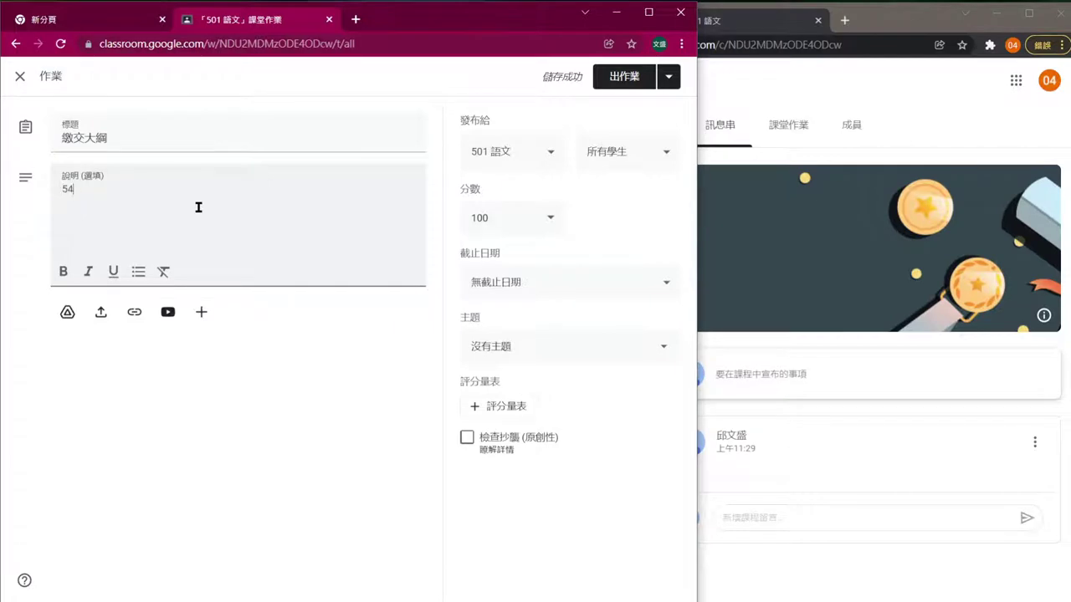
type("3436463")
Step: Set the assignment's due date to 20 January 2022 with the time 下午11:59
left_click(568, 286)
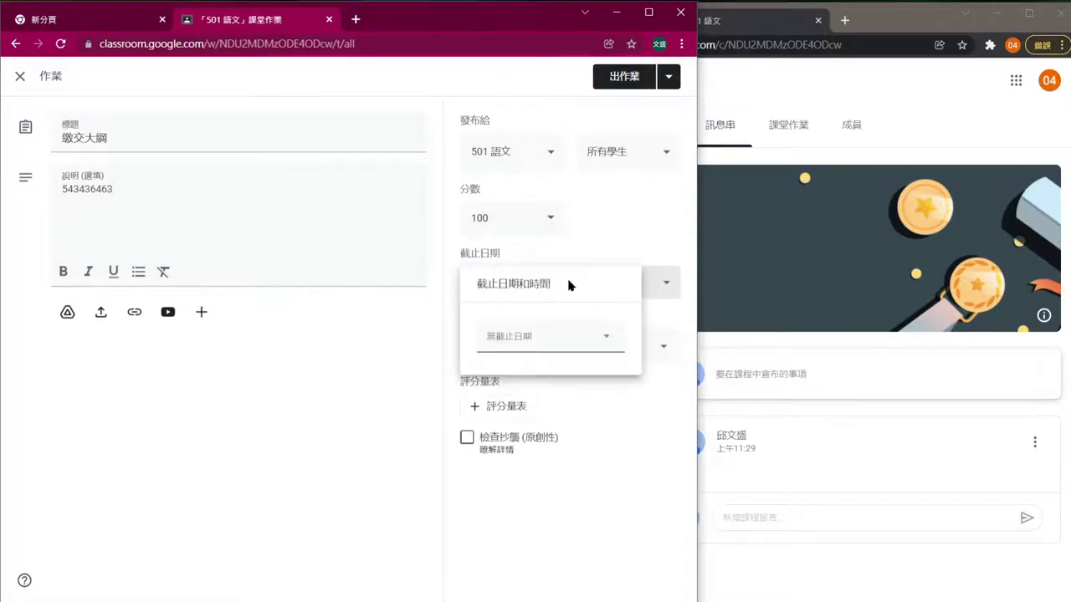
left_click(604, 337)
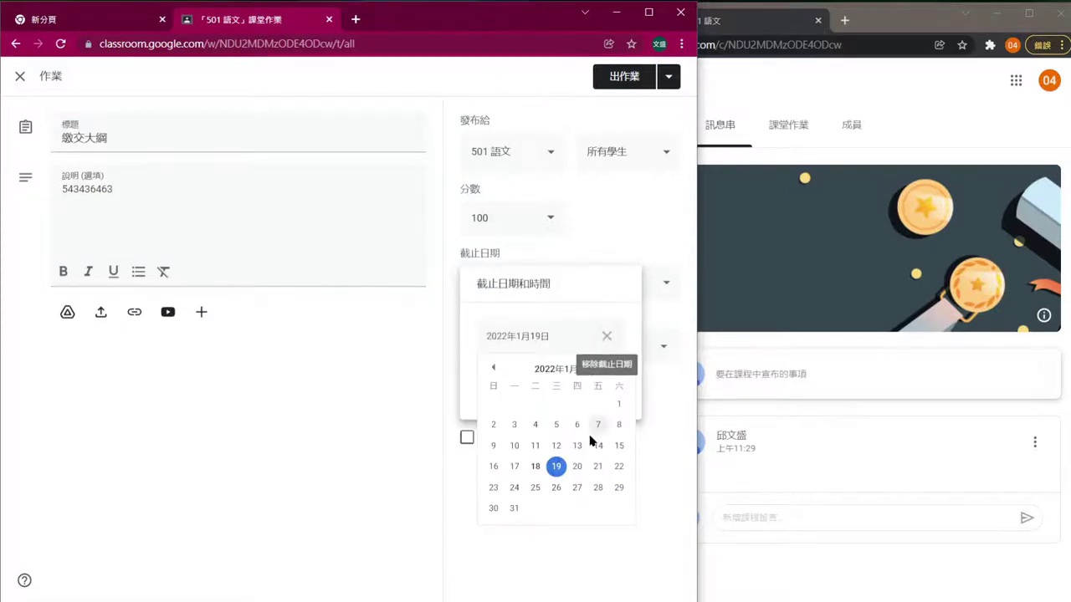
left_click(576, 465)
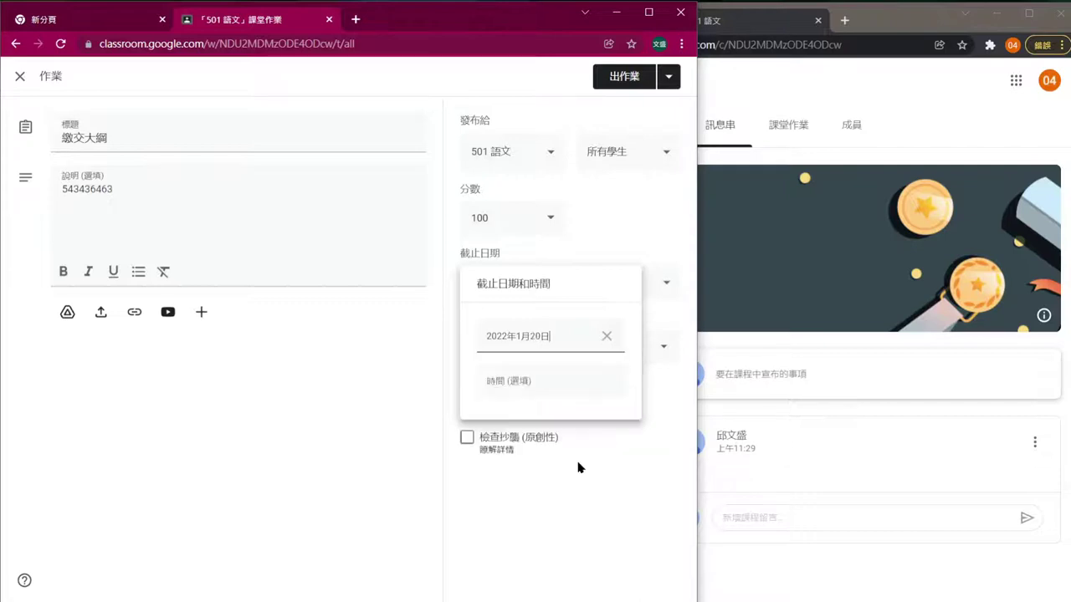
left_click(546, 380)
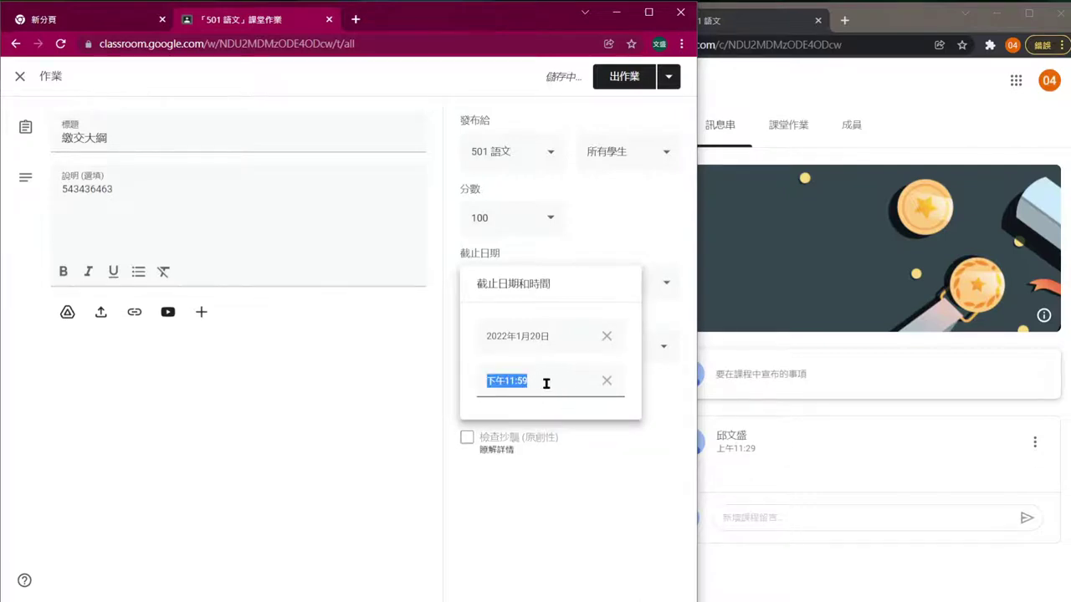
left_click(601, 477)
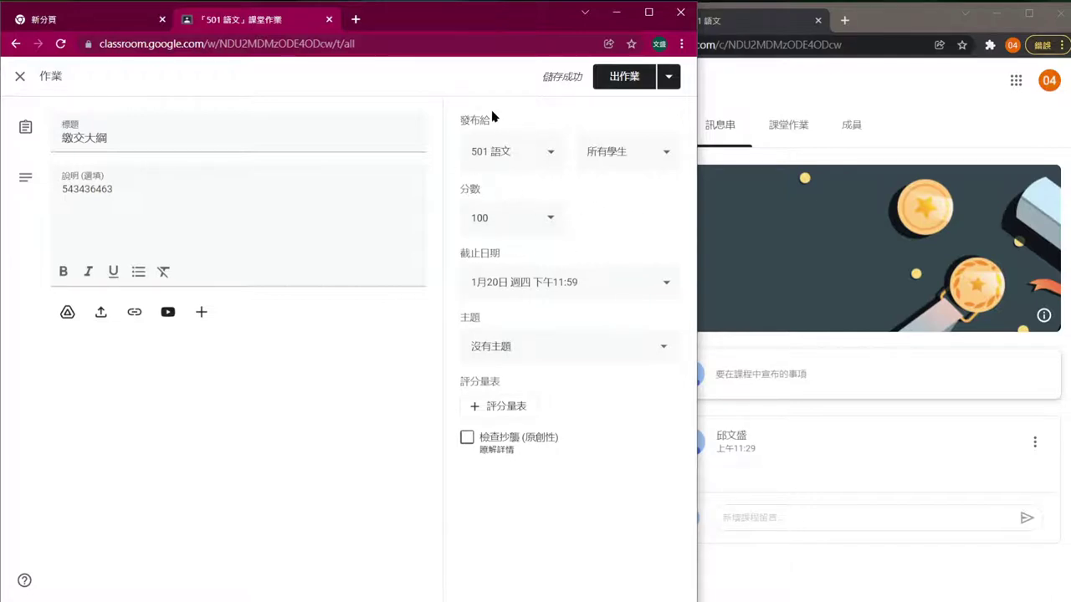
Step: Check the class and student recipient choices and publish the assignment to all students of 501 語文
left_click(552, 153)
left_click(549, 152)
left_click(669, 157)
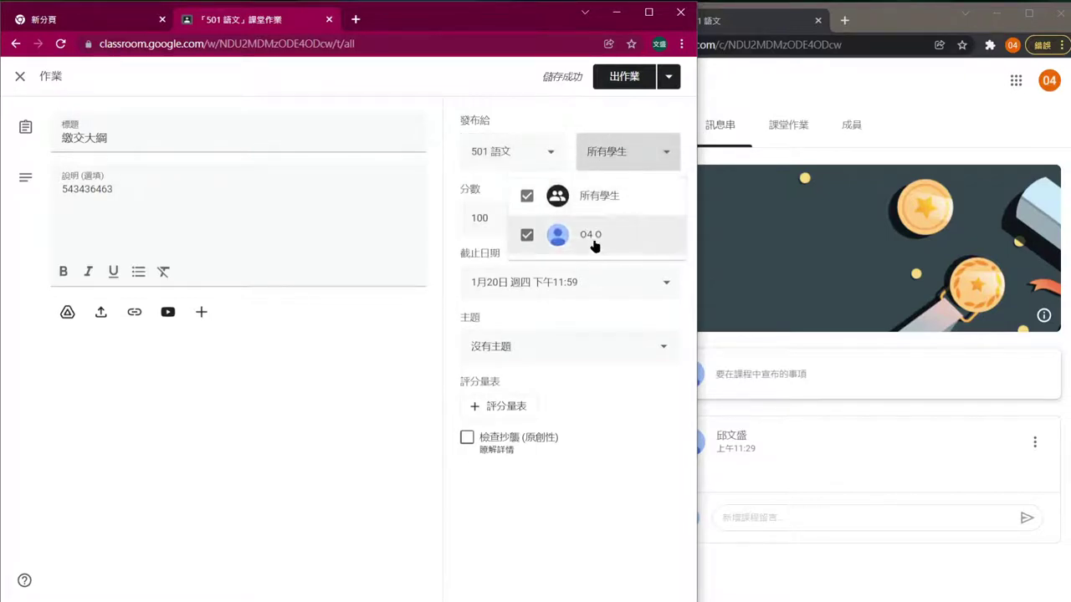
left_click(614, 119)
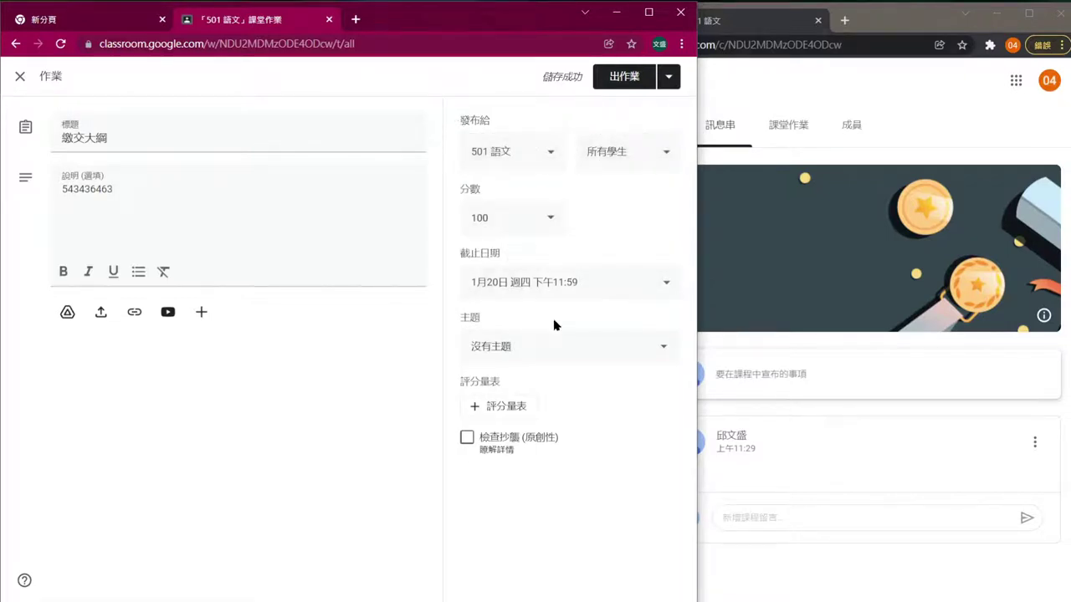
left_click(623, 77)
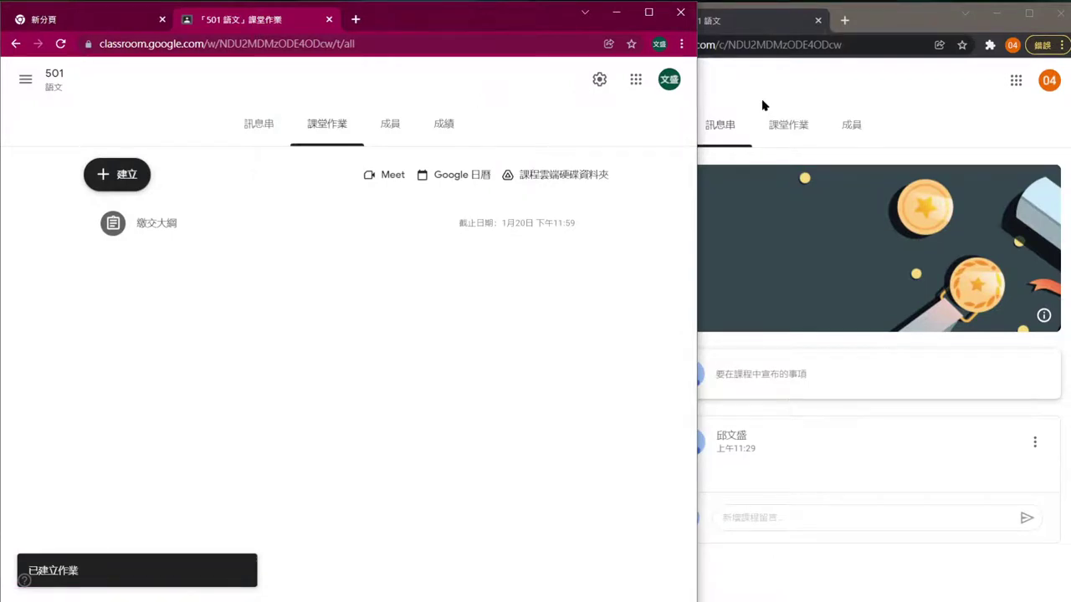
Step: Switch to the student's Classroom window, reload the class stream and dismiss the Meet tip
left_click(822, 92)
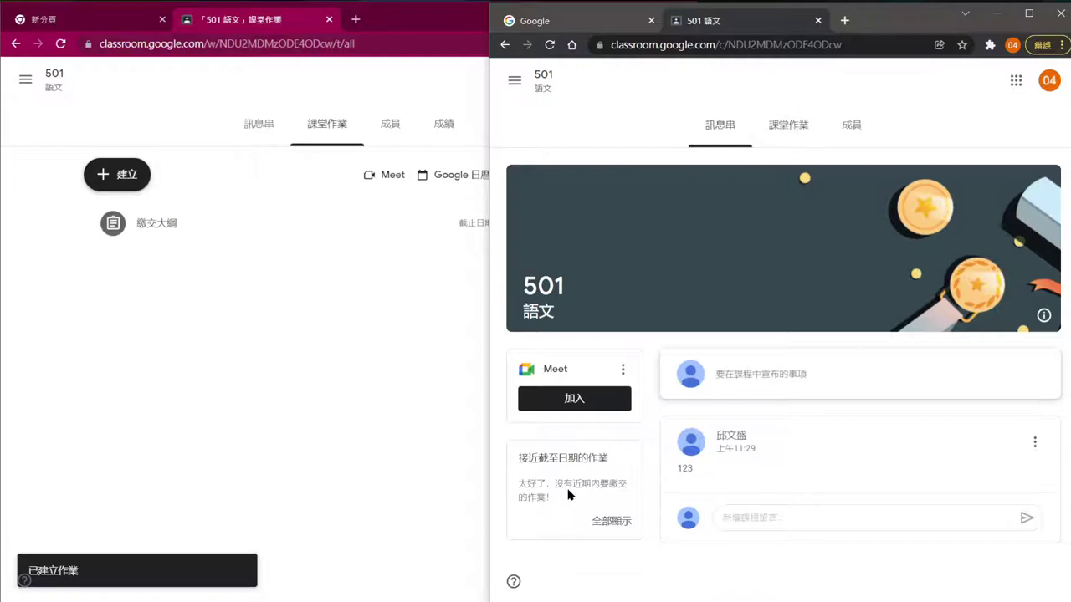
key("F5")
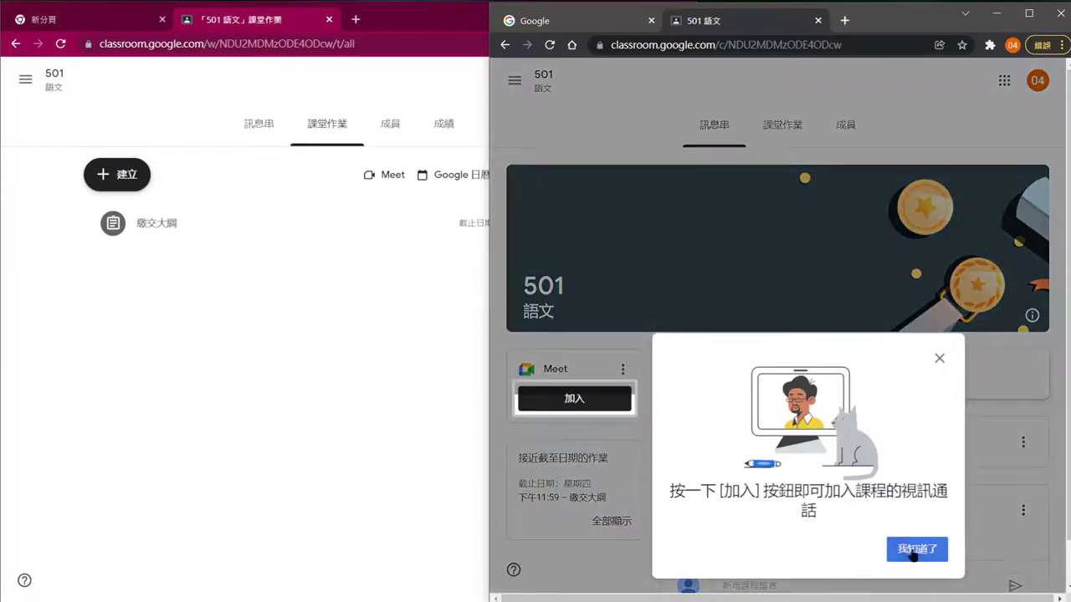
left_click(938, 358)
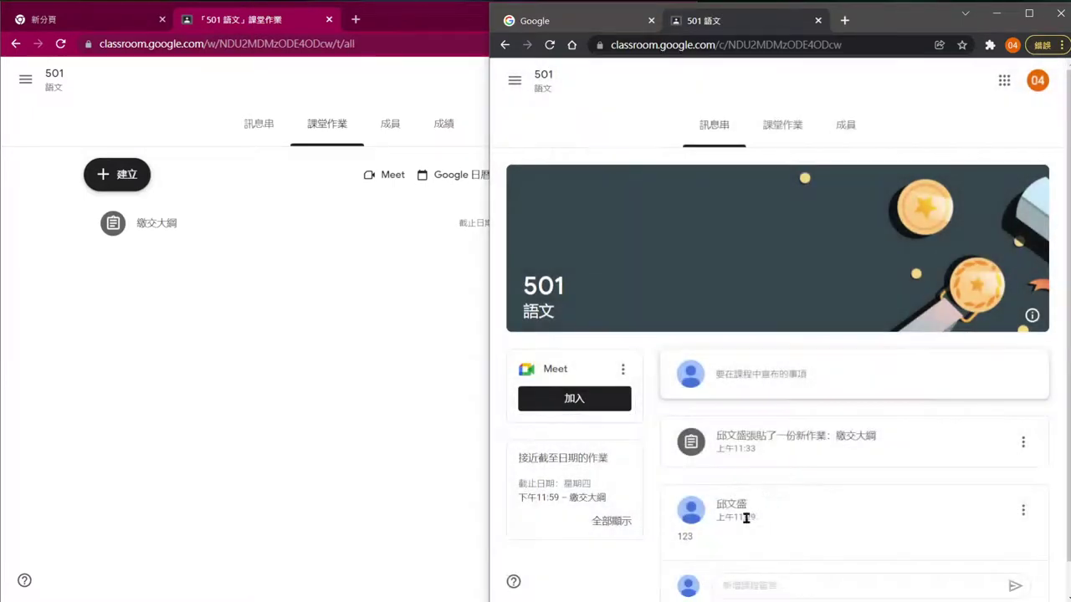
scroll(777, 469, "down", 1)
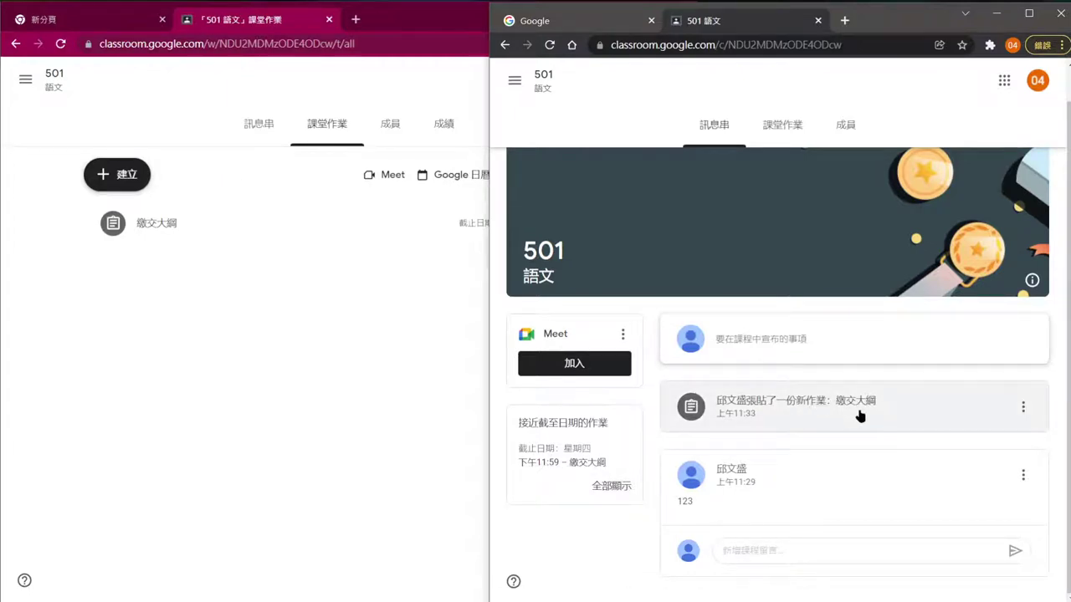
Step: Open the 繳交大綱 assignment from the student's stream and dismiss its introductory tips
left_click(912, 407)
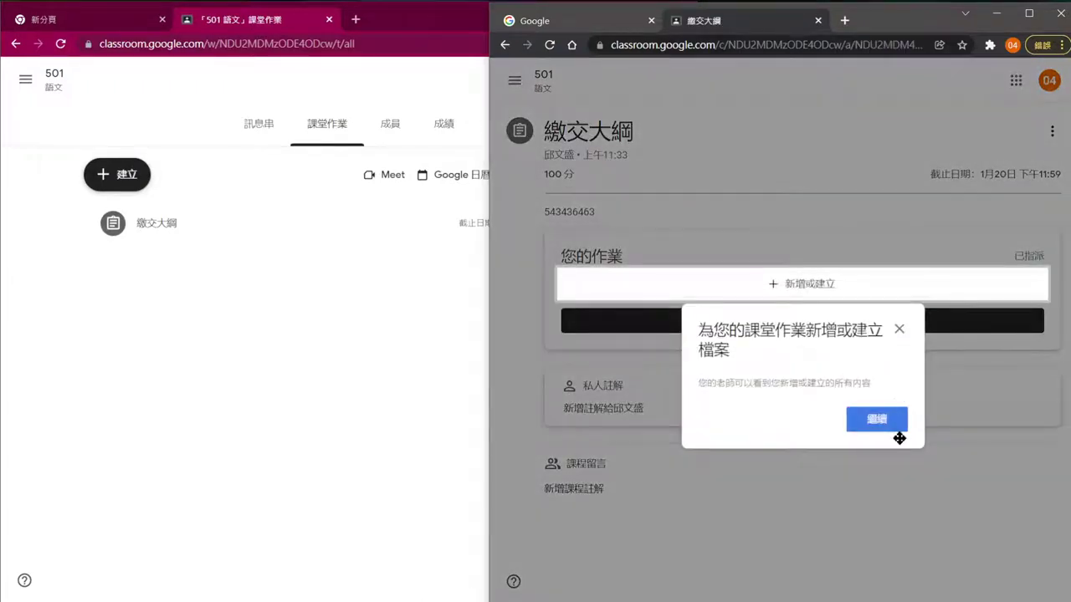
left_click(872, 419)
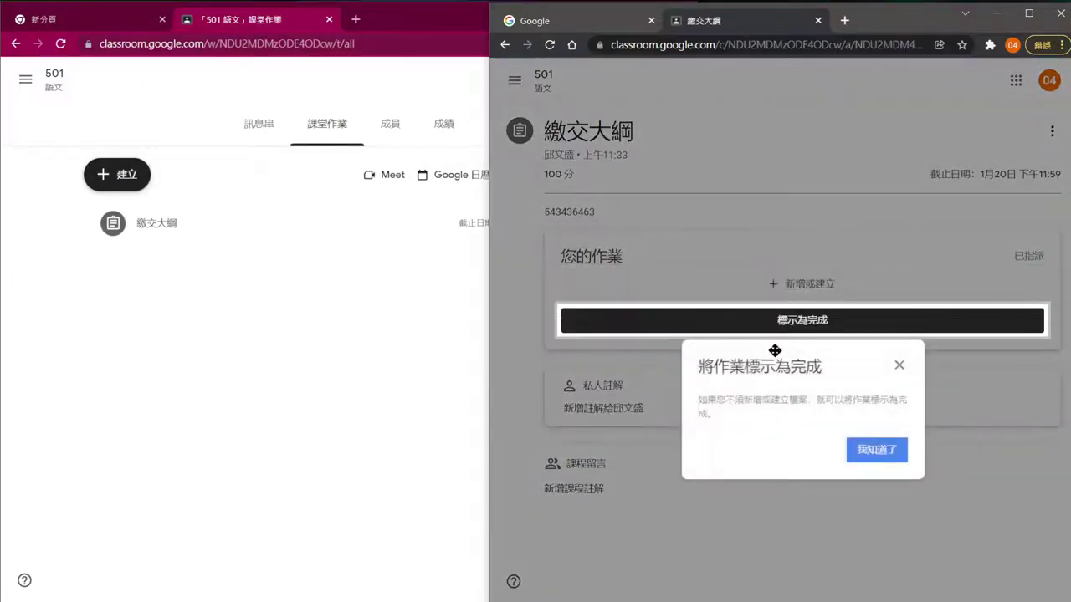
left_click(875, 450)
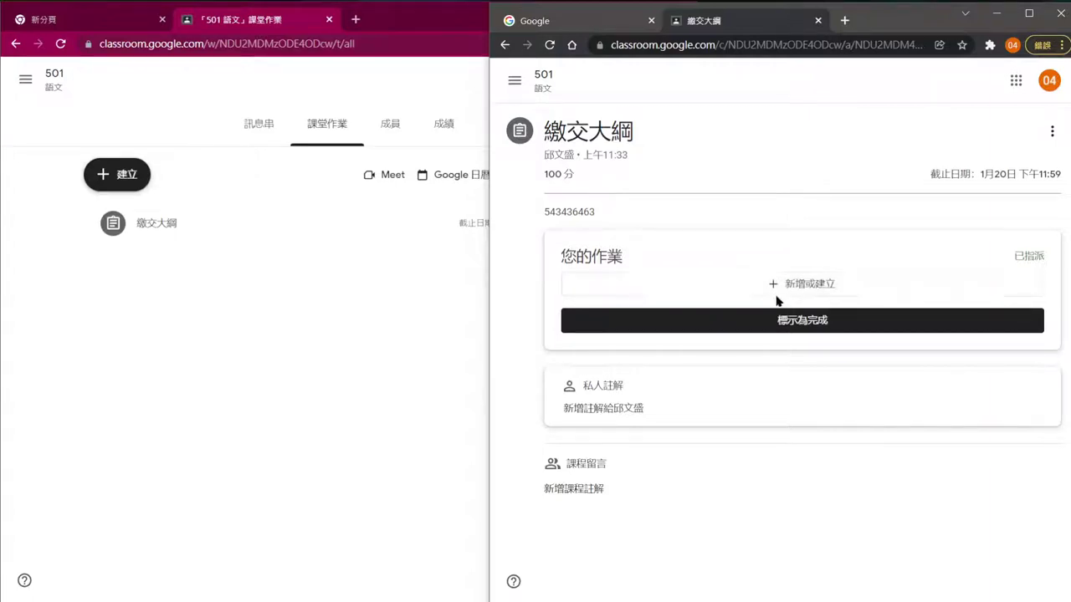
Step: Attach the picture TB1I8ihQpXXXXcQXpXXXXXXXXXX_!!0-item_pic_980 from the desktop's PIC folder to the student's work and dismiss the hand-in tip
left_click(817, 286)
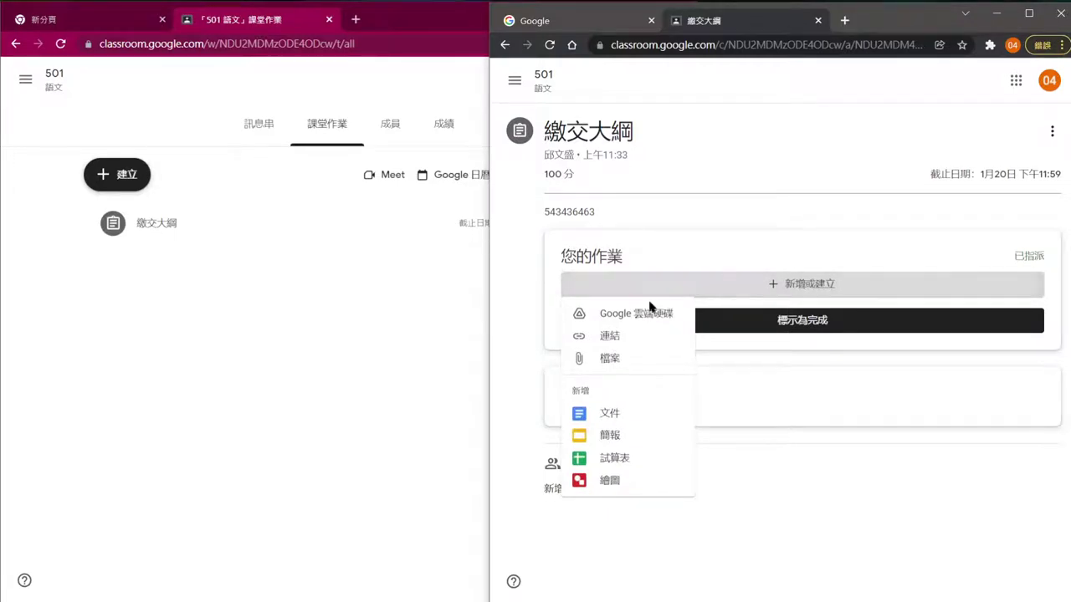
left_click(614, 359)
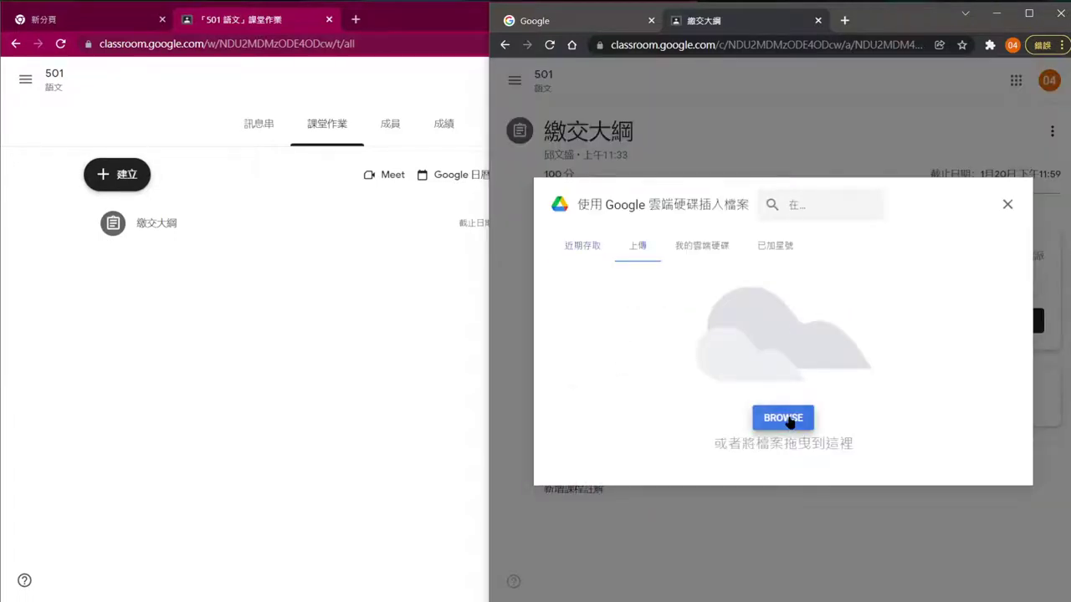
left_click(784, 418)
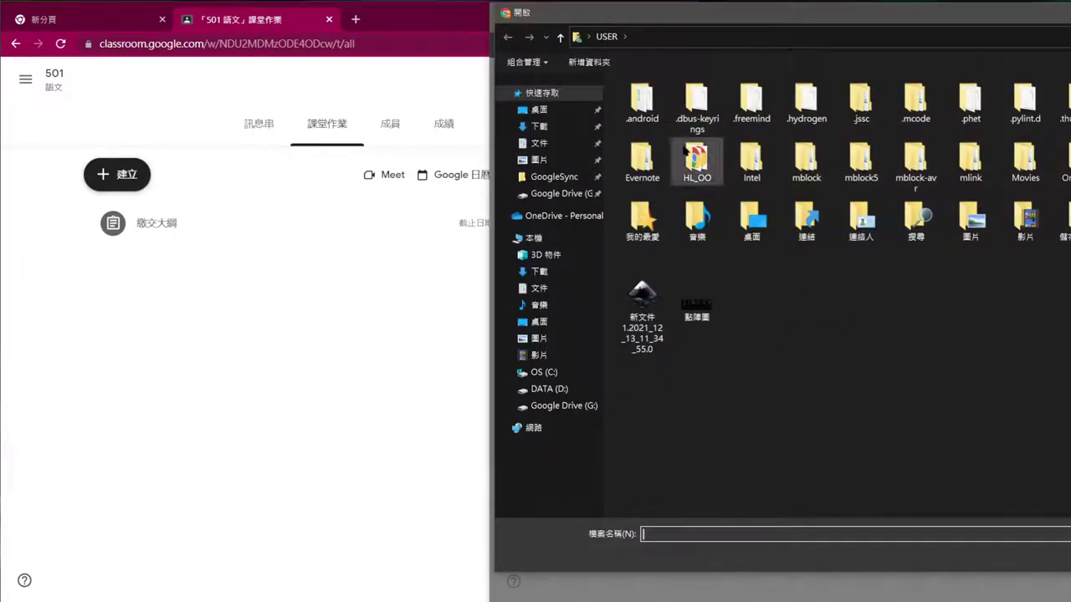
left_click(582, 127)
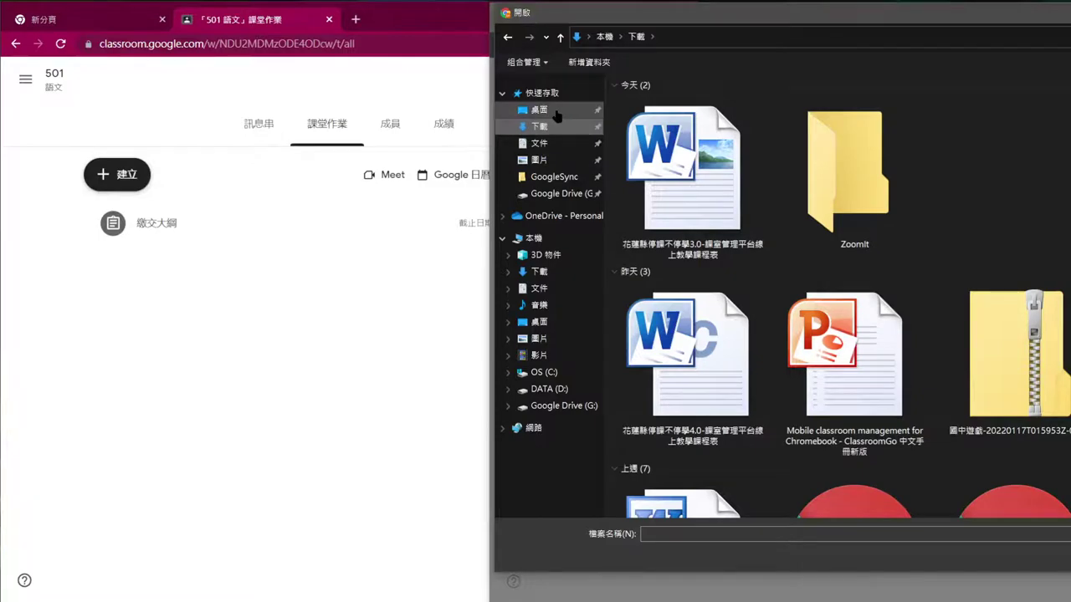
left_click(556, 113)
double_click(887, 121)
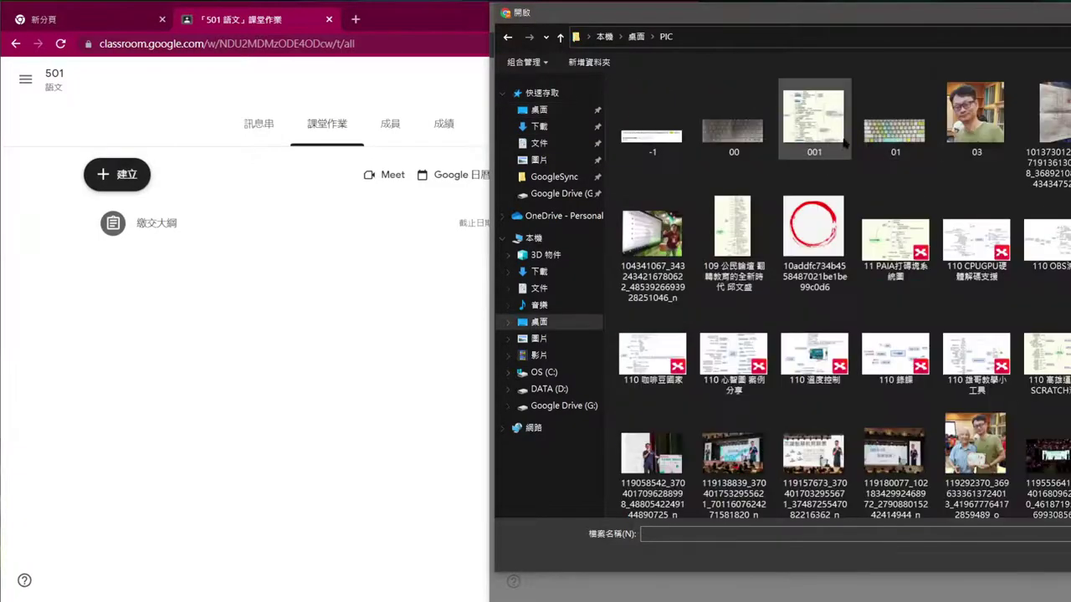
scroll(845, 143, "down", 10)
left_click(815, 134)
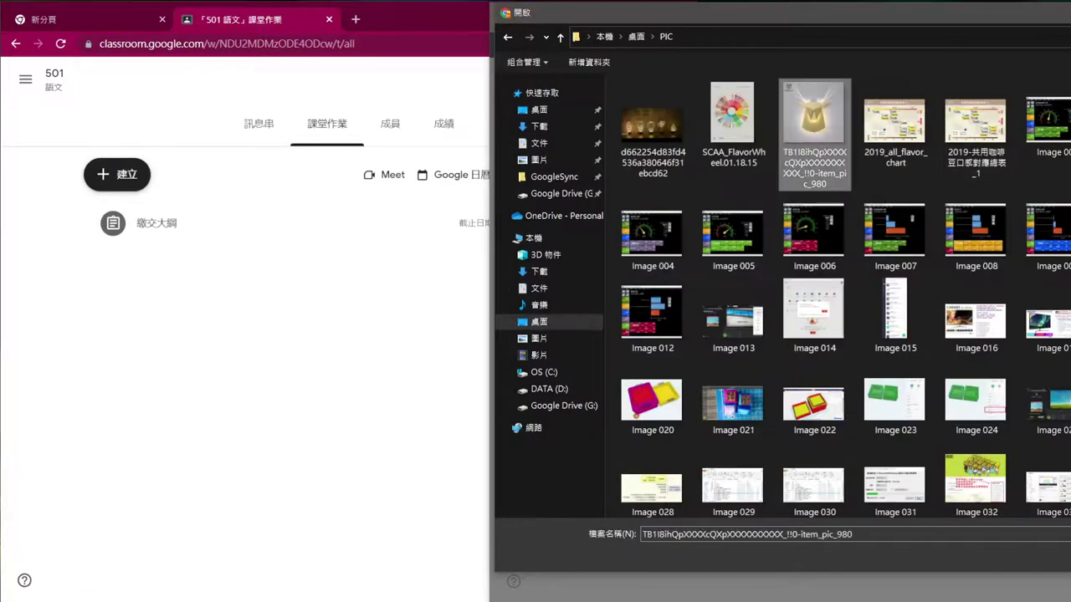
key("Return")
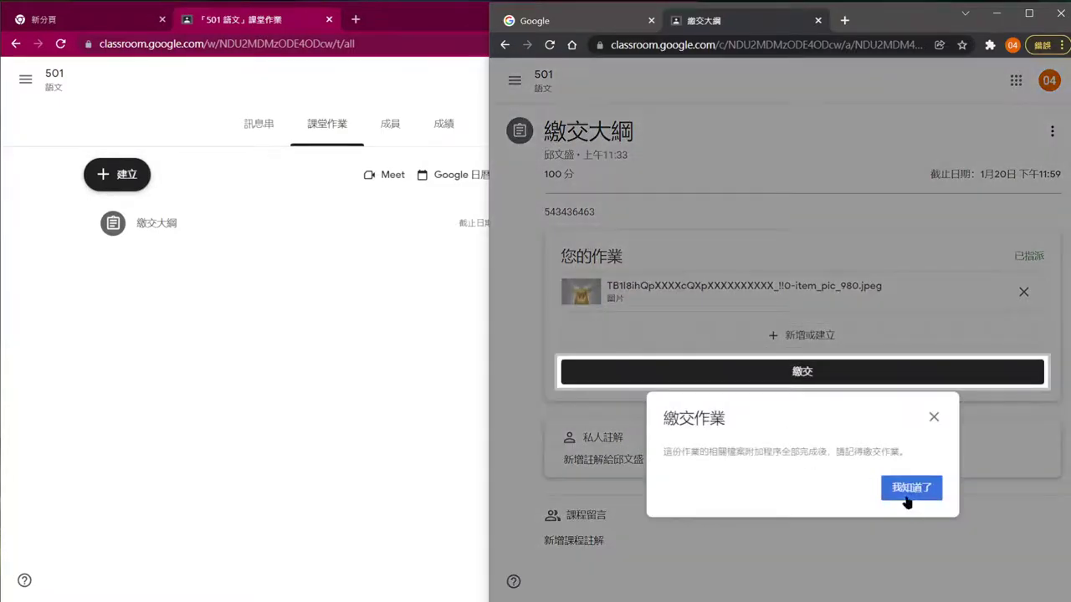
left_click(908, 489)
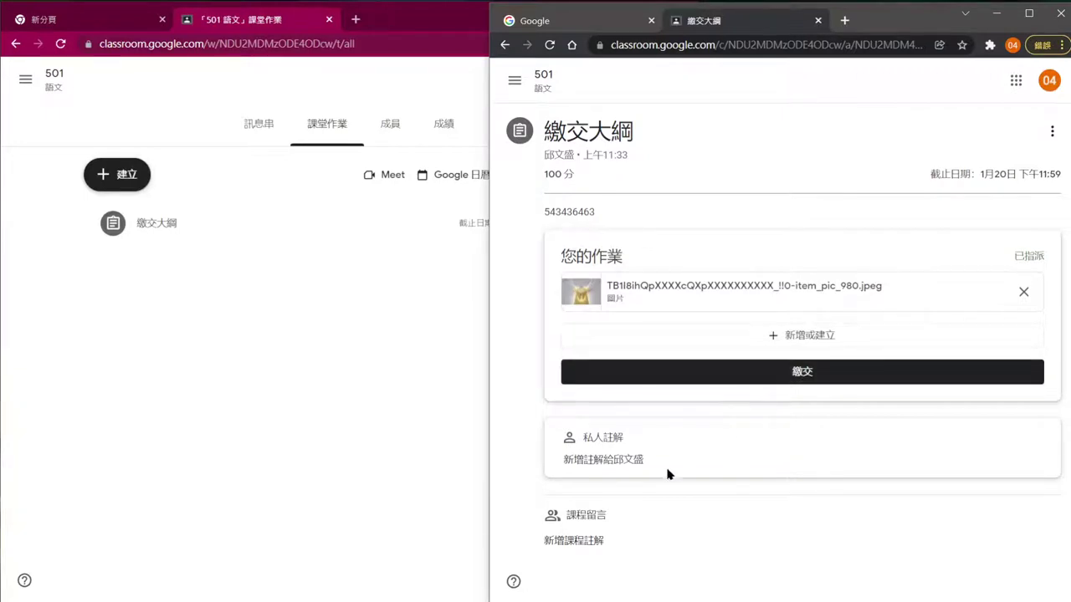
Step: Post the class comment 請問老師..... on the 繳交大綱 assignment and hand in the student's work with the attached picture
left_click(597, 541)
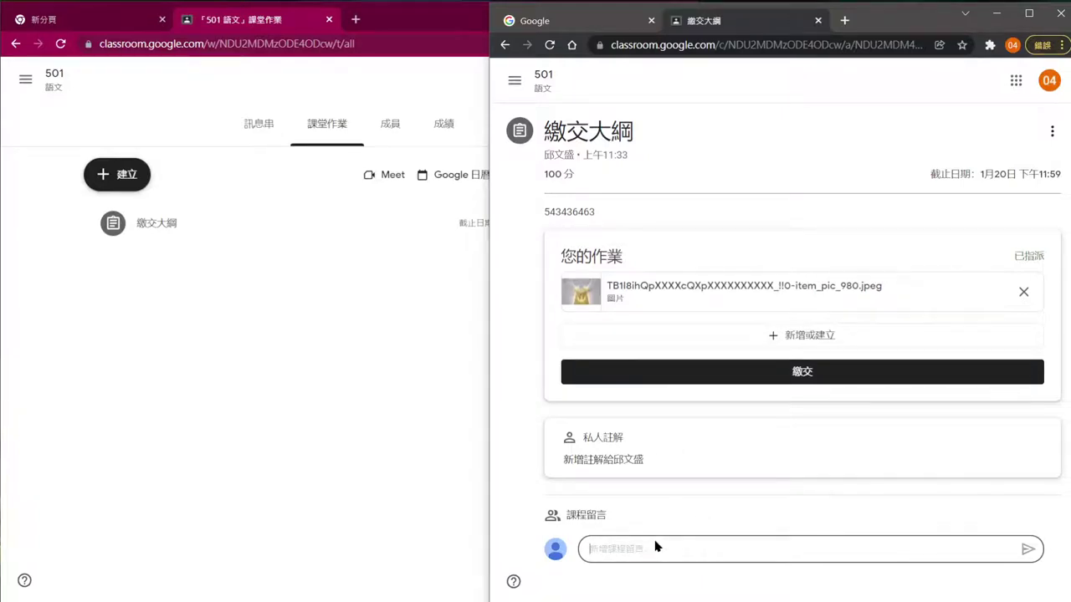
type("請問老師.....")
left_click(1027, 549)
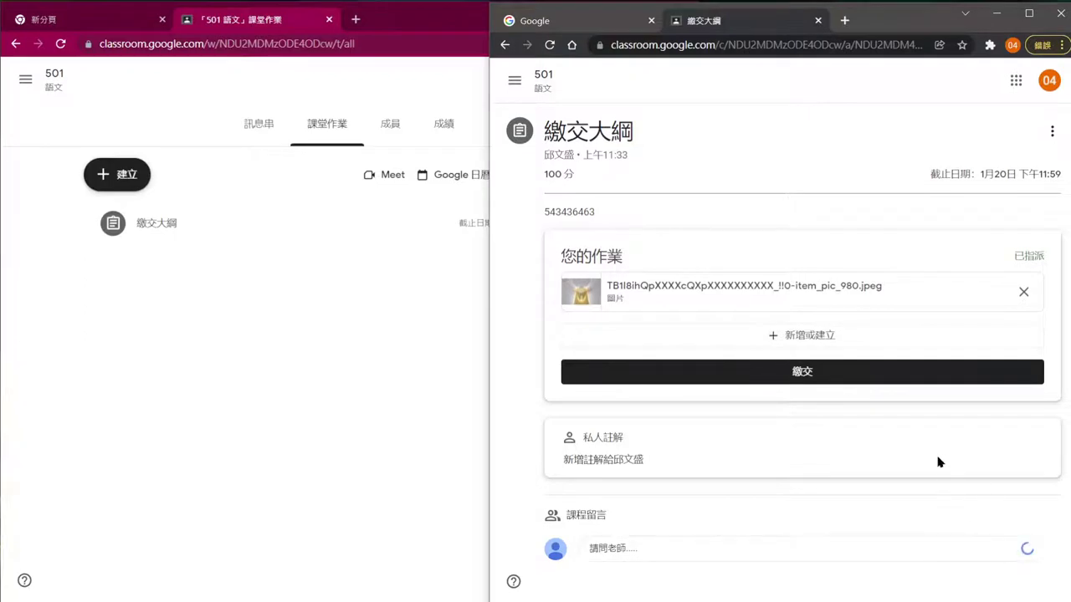
left_click(792, 372)
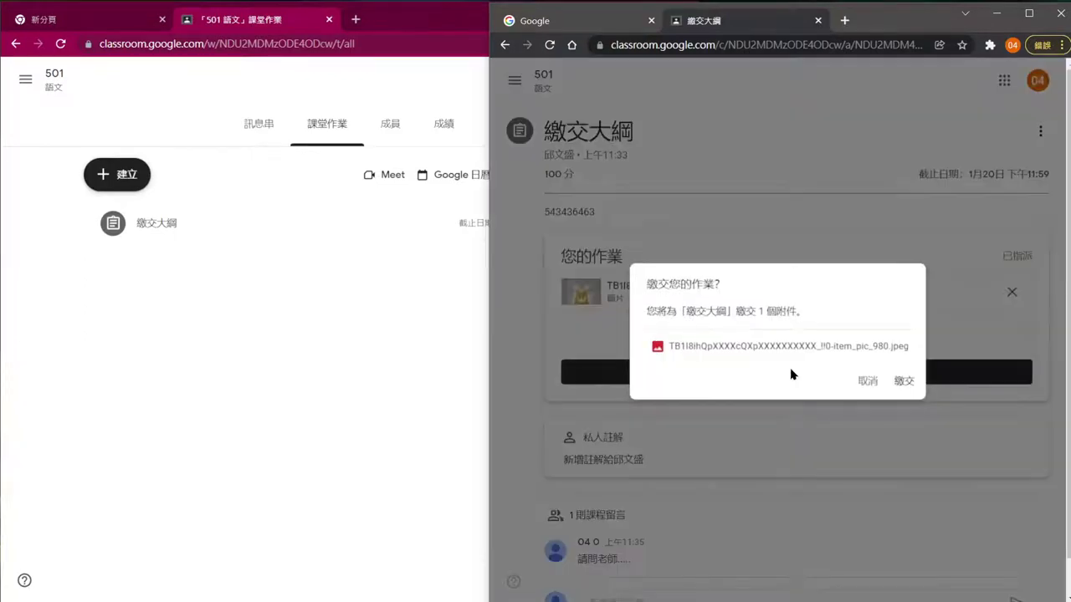
left_click(912, 381)
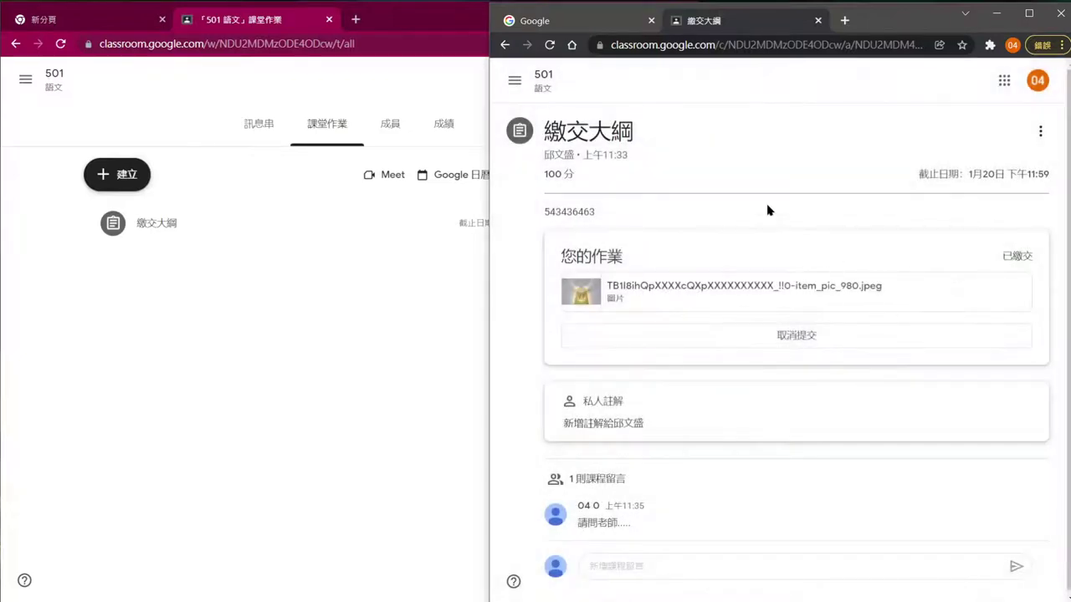
Step: Go to the student's class list, open the 501 stream, check the 繳交大綱 assignment and return to the stream
left_click(515, 81)
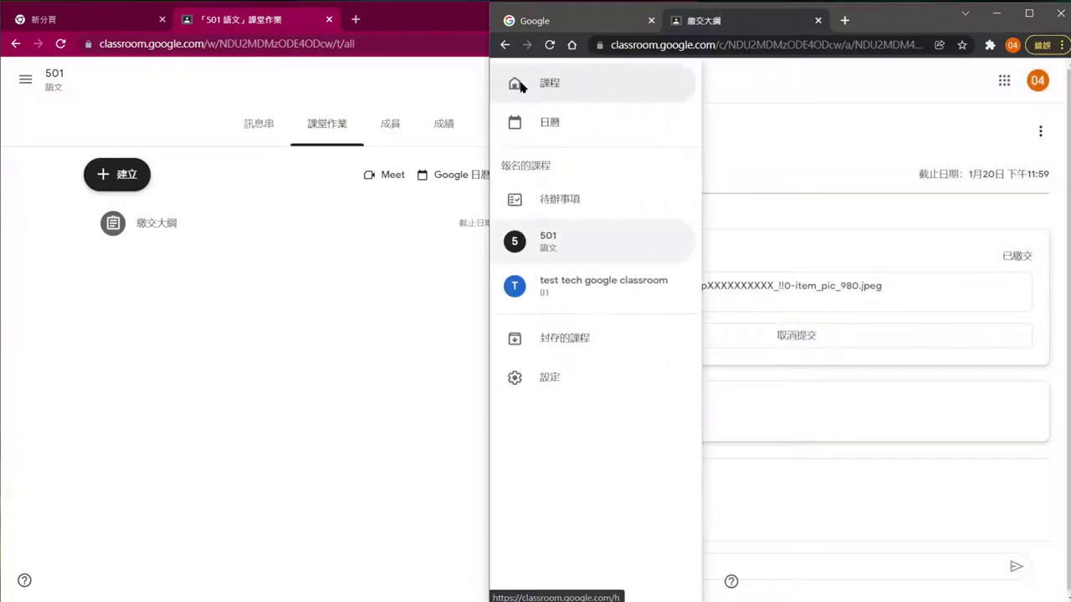
left_click(549, 87)
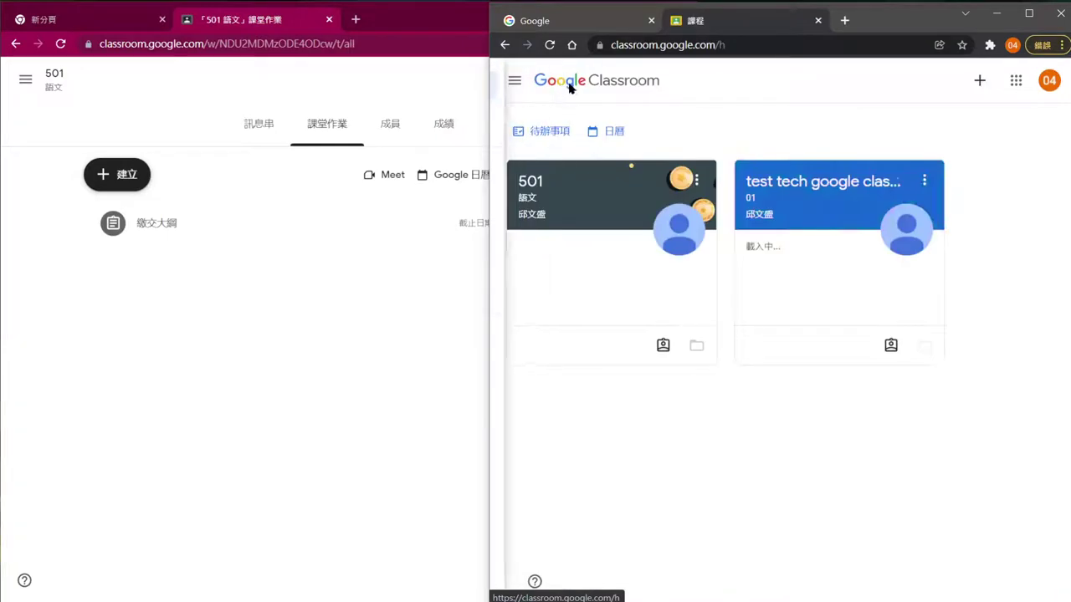
left_click(542, 179)
scroll(910, 299, "down", 1)
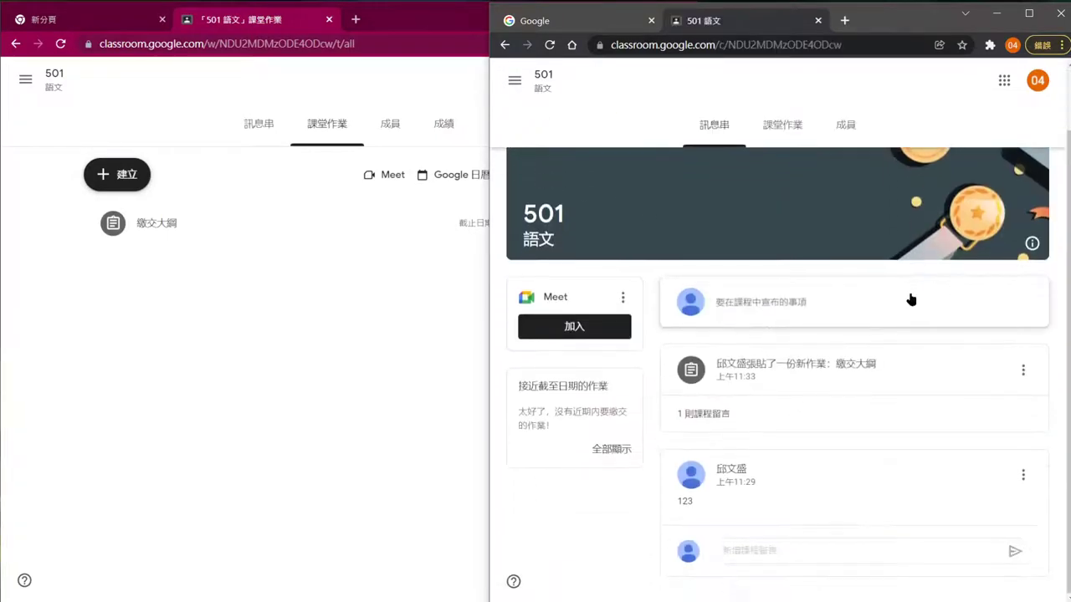
left_click(1022, 371)
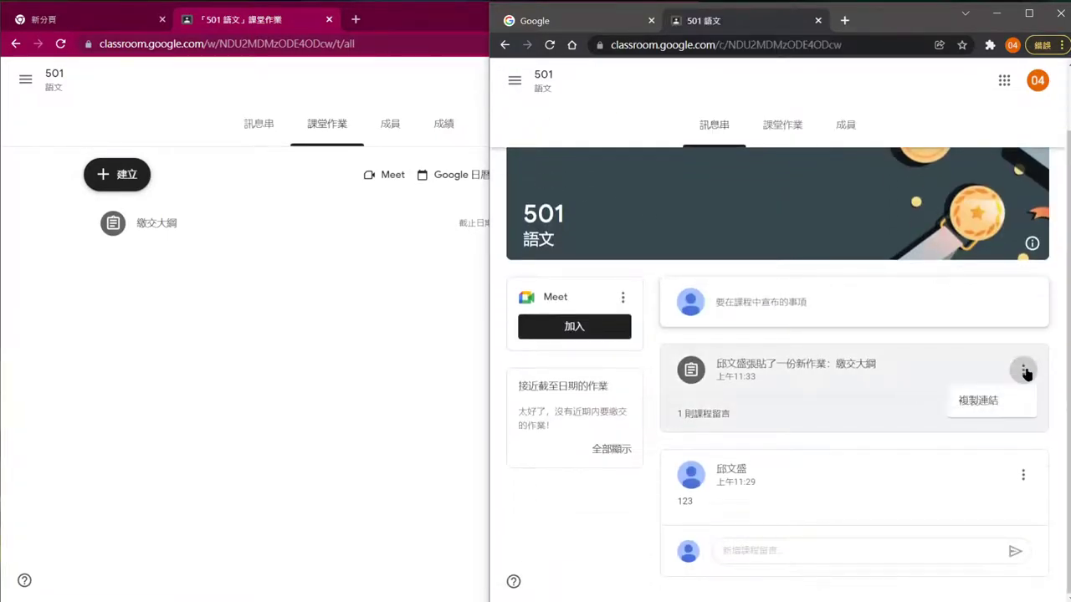
left_click(944, 368)
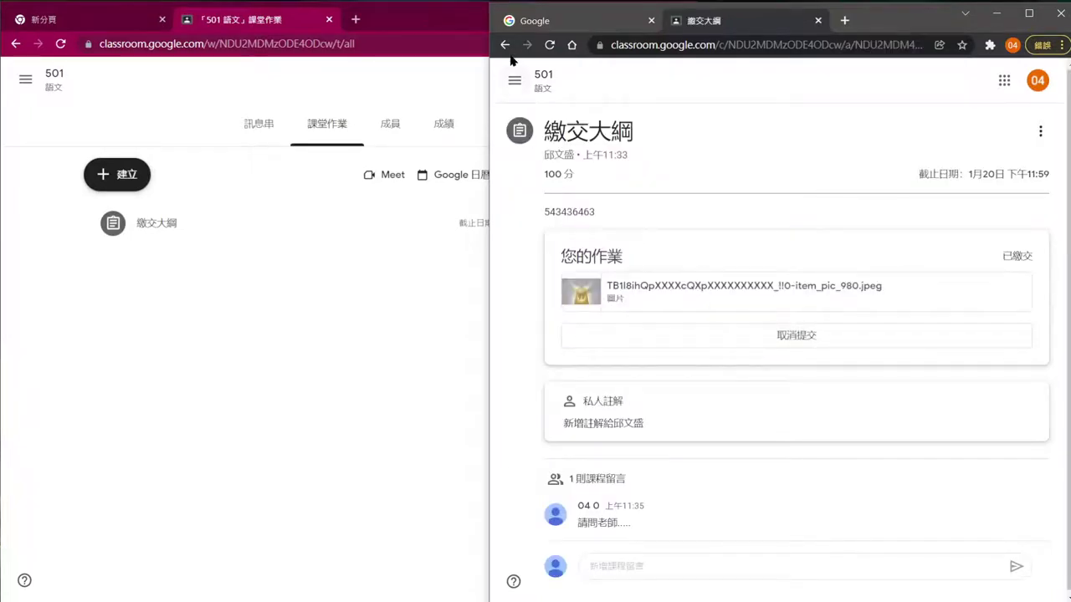
left_click(504, 44)
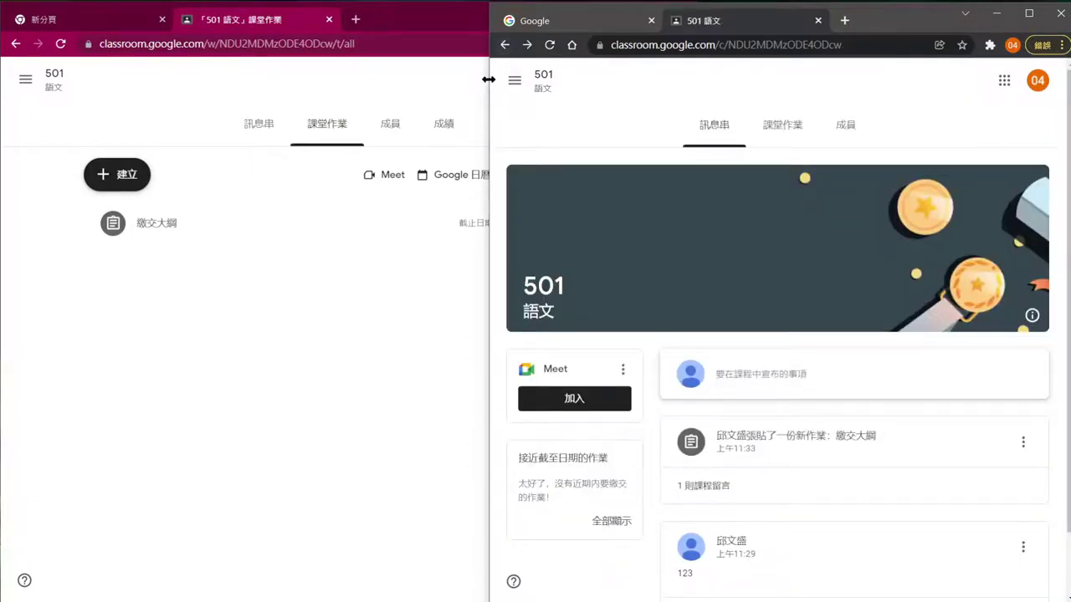
Step: Widen the student's window, view the 繳交大綱 assignment's submission status again and go back to the stream
left_click_drag(488, 79, 155, 71)
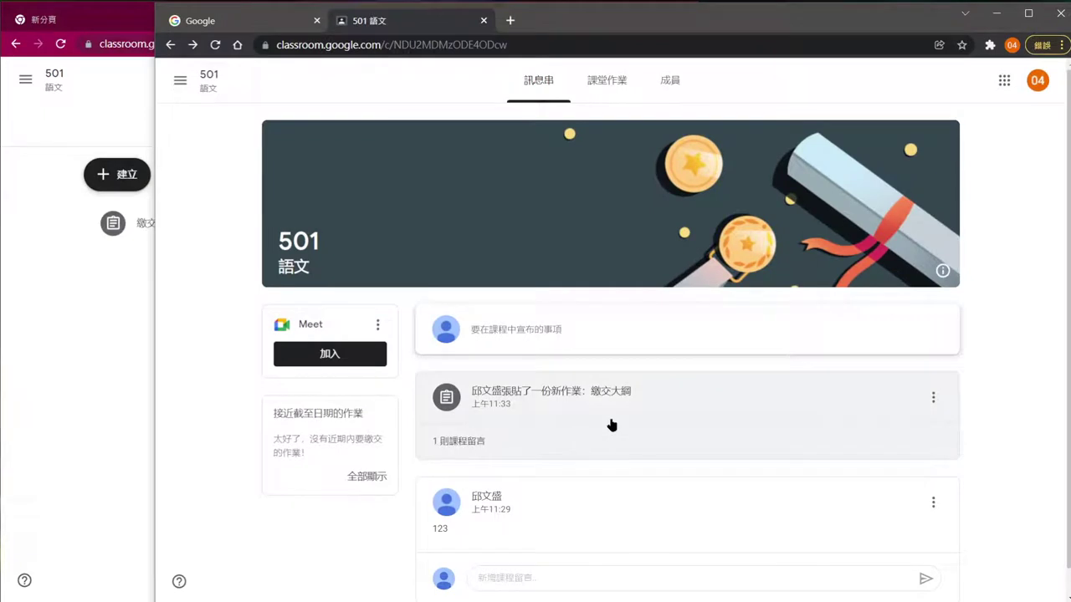
left_click(533, 414)
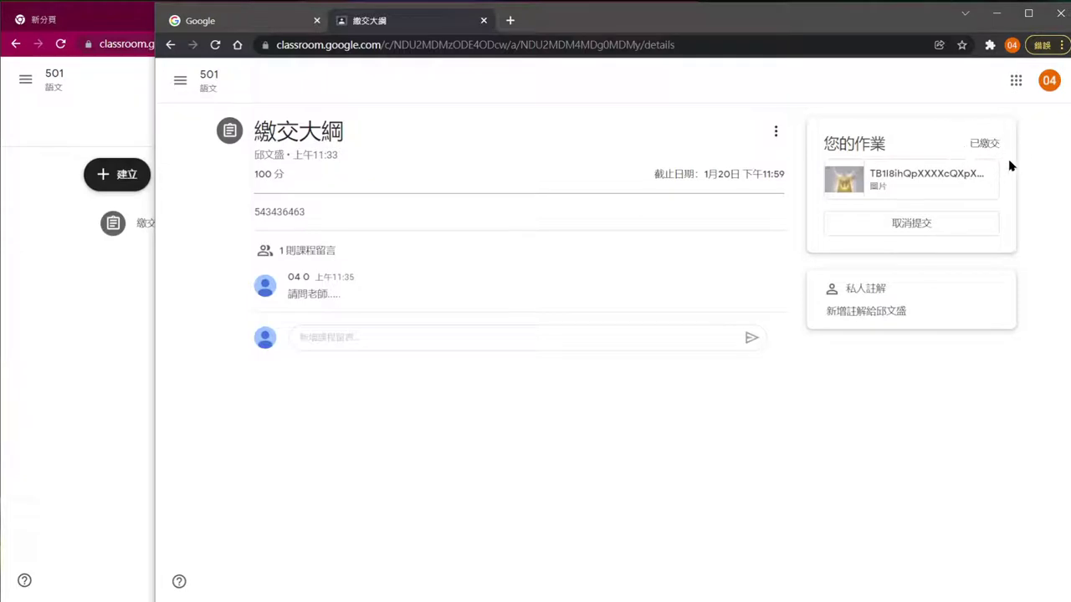
left_click(169, 44)
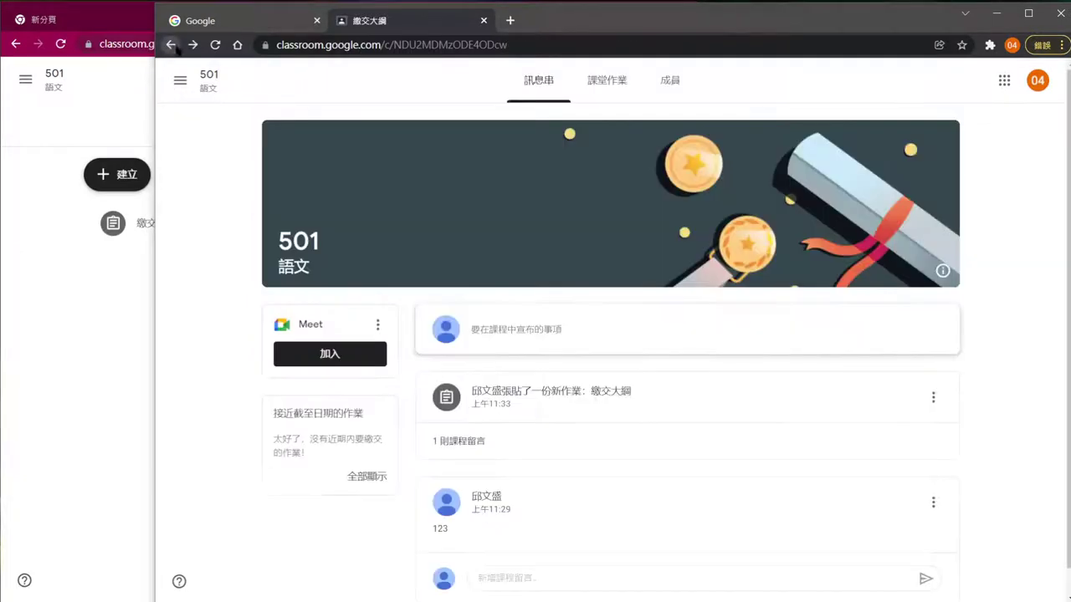
Step: Reopen the 繳交大綱 assignment from the student's stream and withdraw the submitted work
scroll(676, 432, "down", 1)
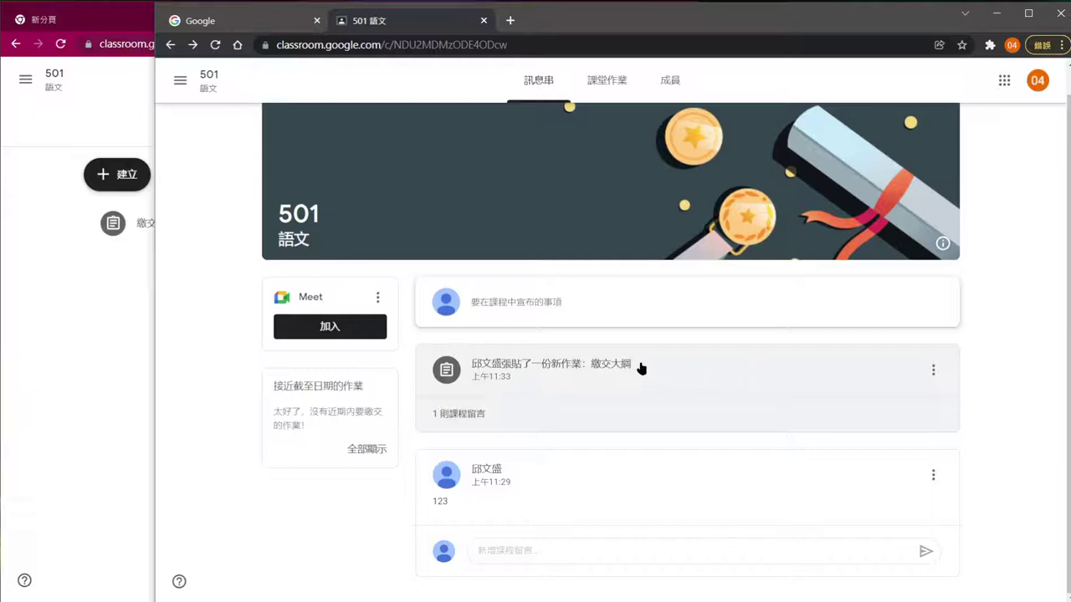
left_click(690, 368)
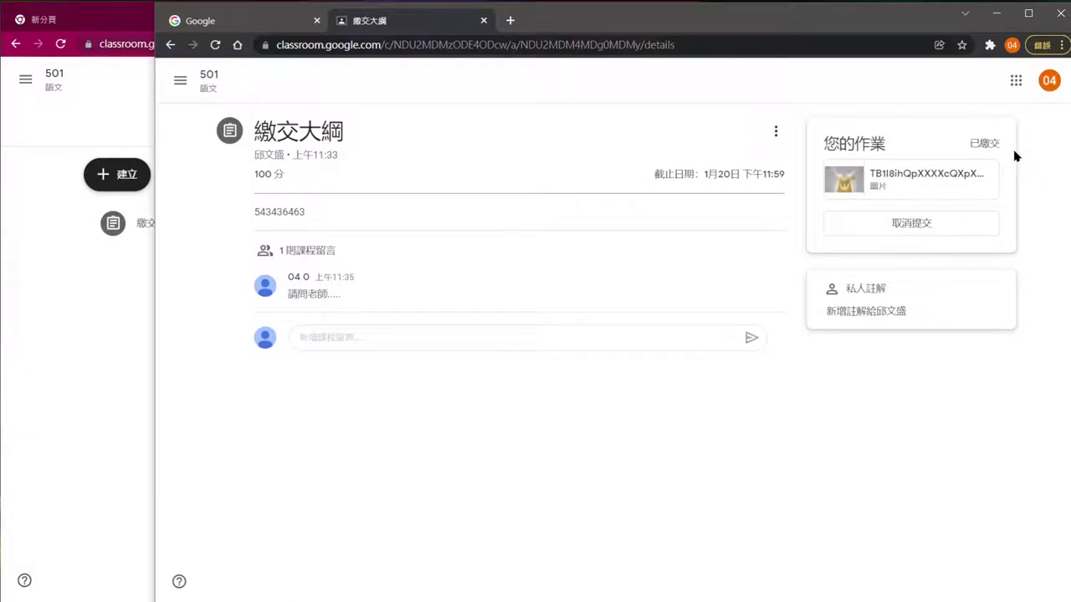
left_click(931, 226)
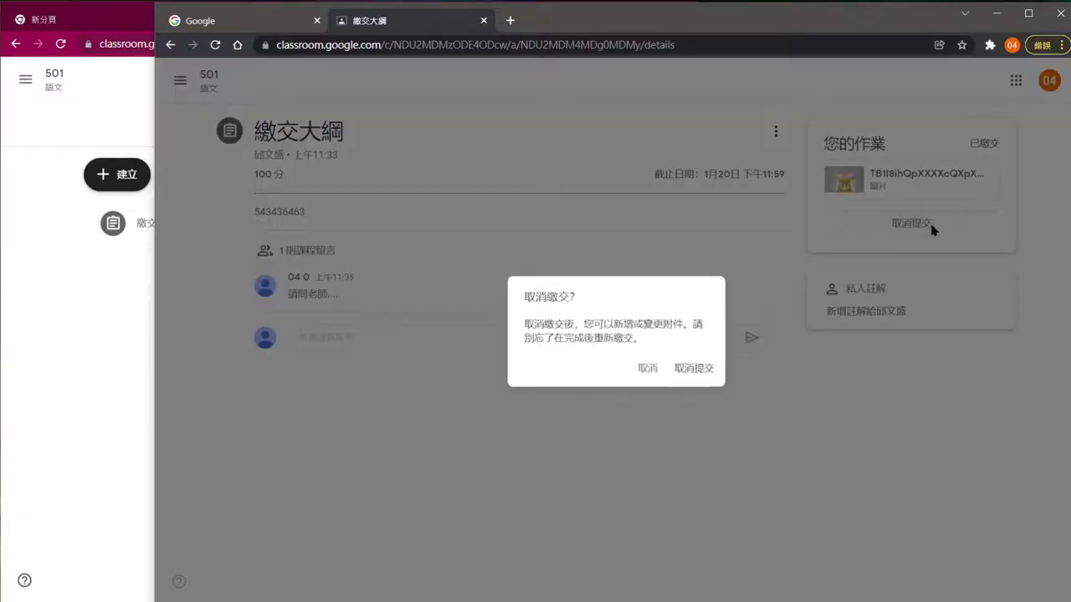
left_click(693, 371)
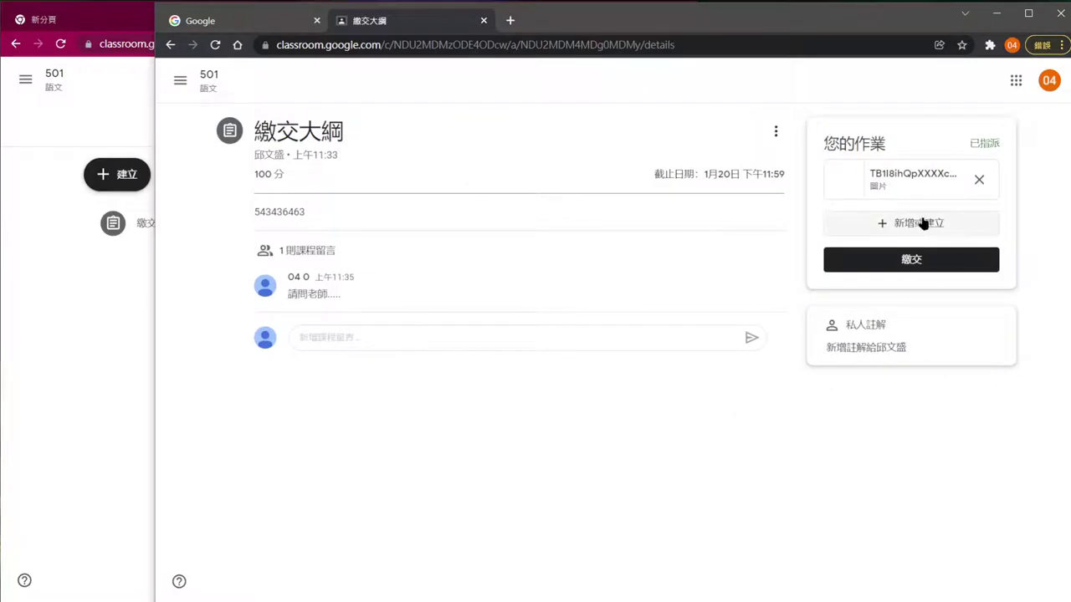
left_click(924, 224)
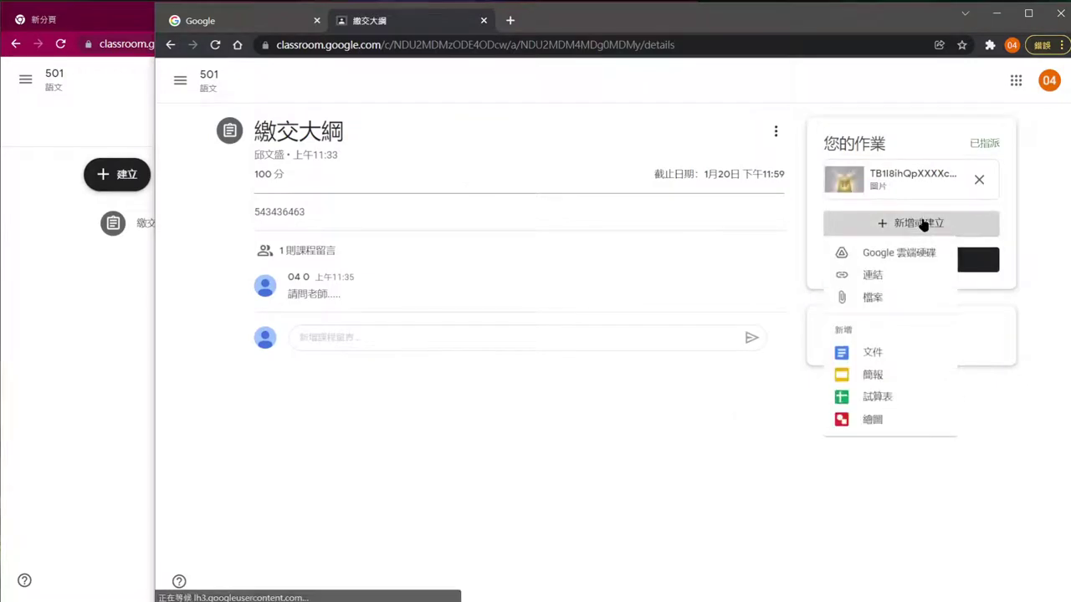
left_click(875, 300)
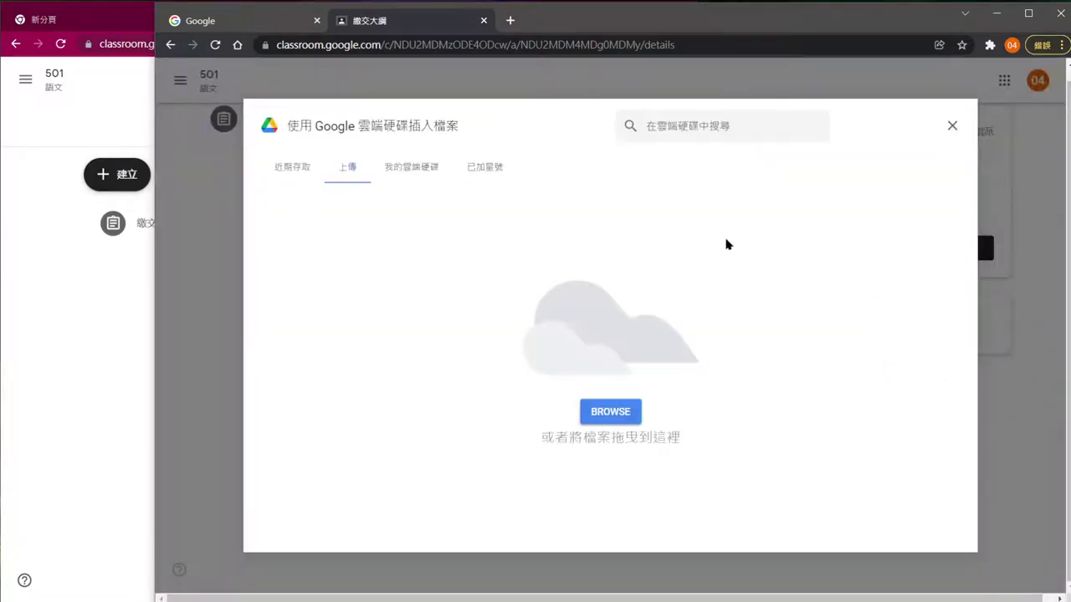
left_click(953, 126)
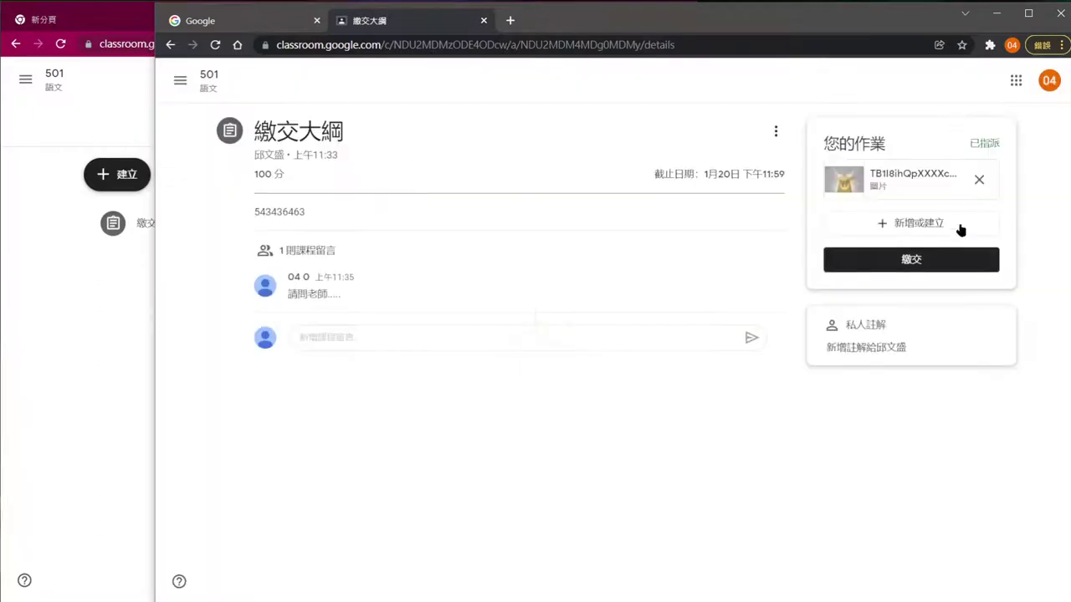
Step: Hand in the student's 繳交大綱 work again with the same attached picture
left_click(910, 259)
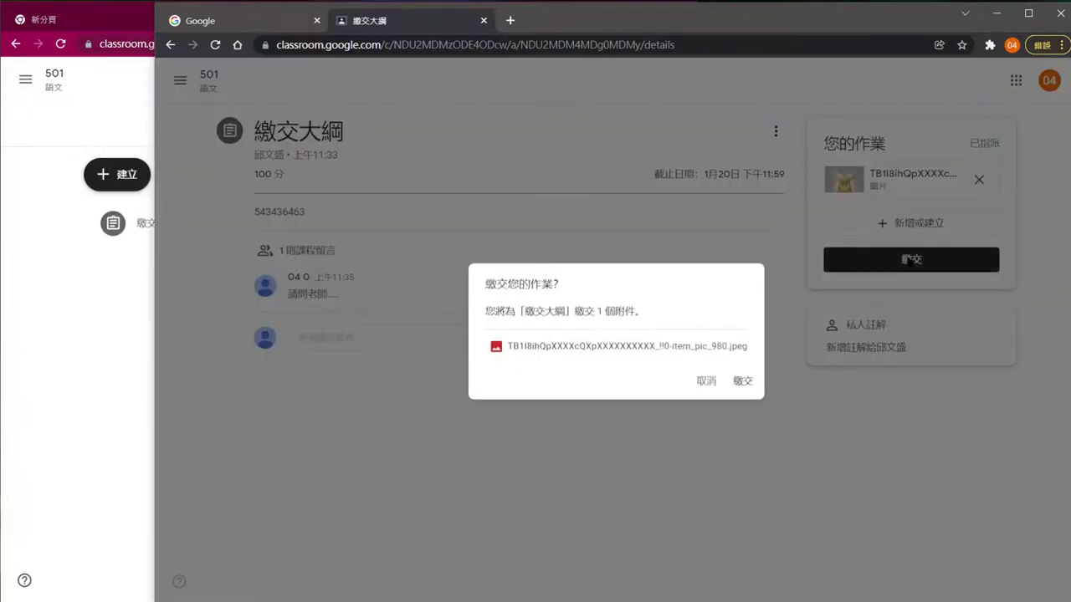
left_click(743, 383)
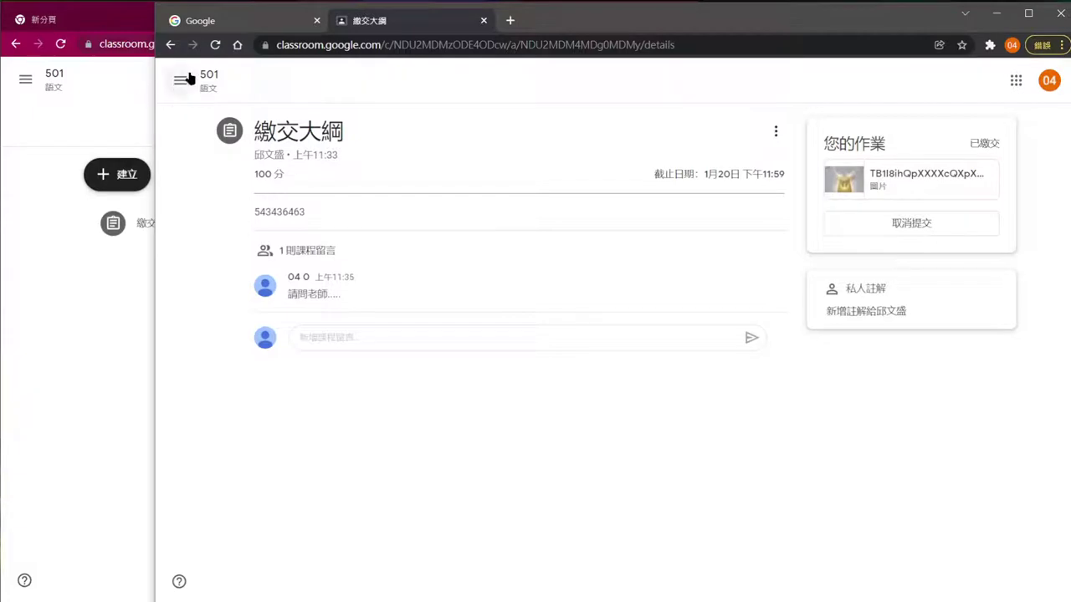
Step: Resize the student's and teacher's Classroom windows so they sit side by side, with the teacher's window active
left_click_drag(154, 76, 486, 92)
left_click(427, 38)
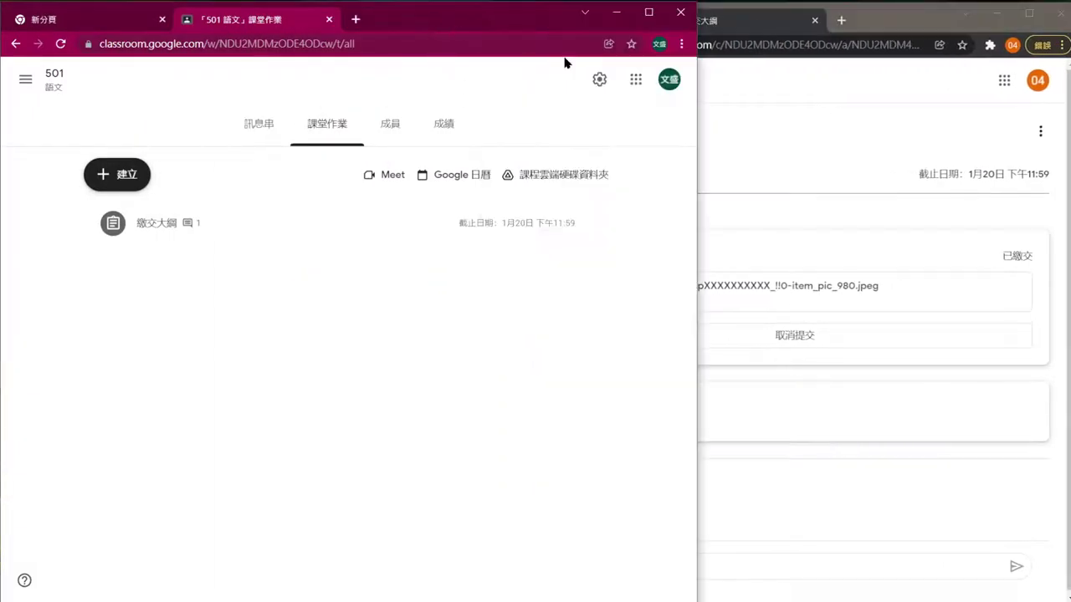
left_click_drag(696, 122, 490, 120)
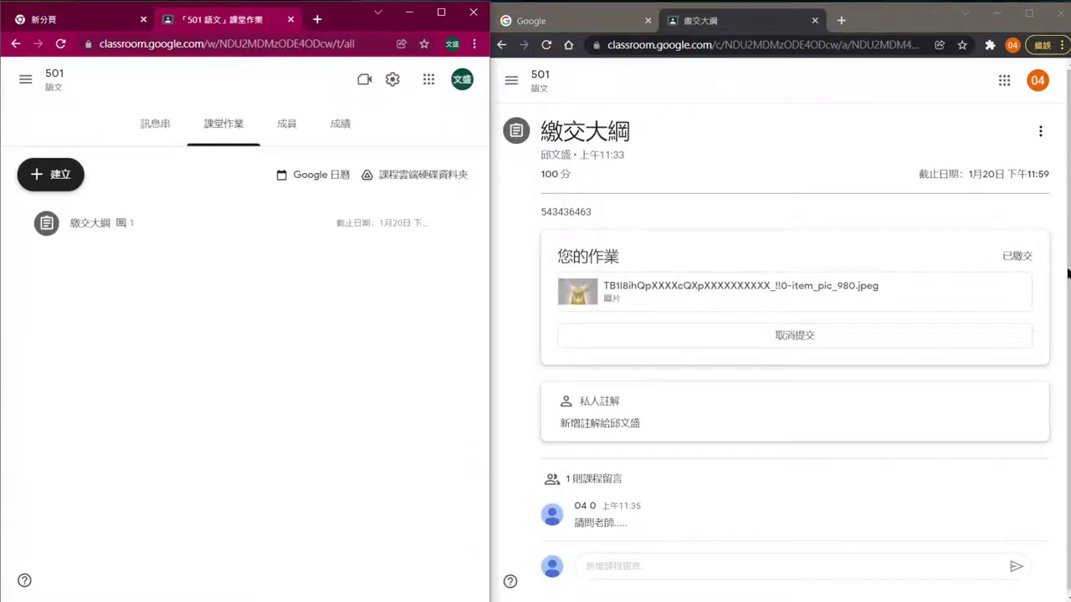
Step: Bring up the Google Meet window, check the teacher's class stream for 501 and return to its classwork page
key("alt+Tab")
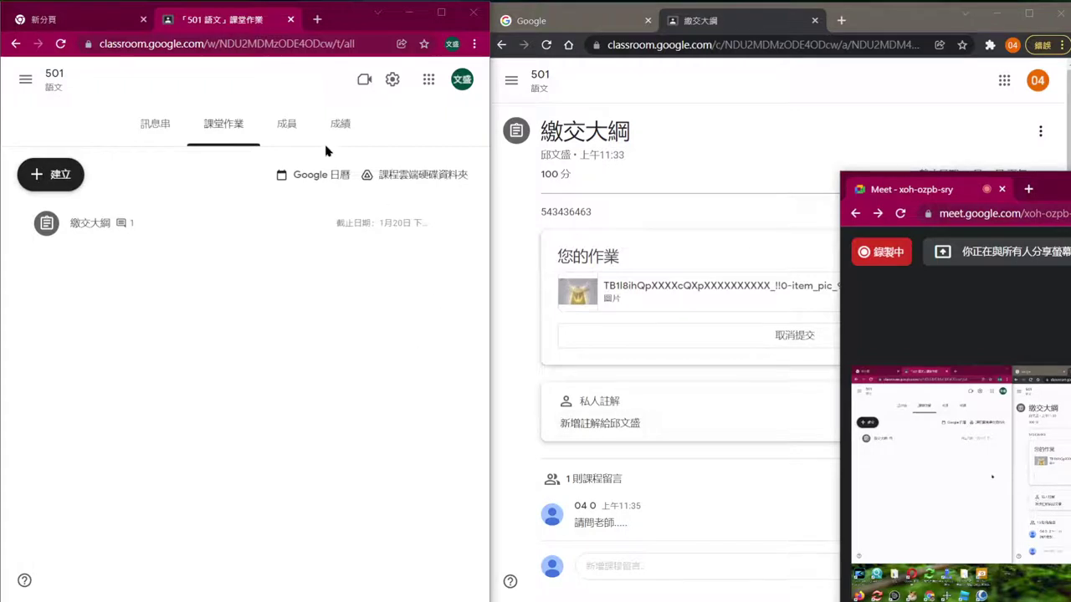
left_click(154, 126)
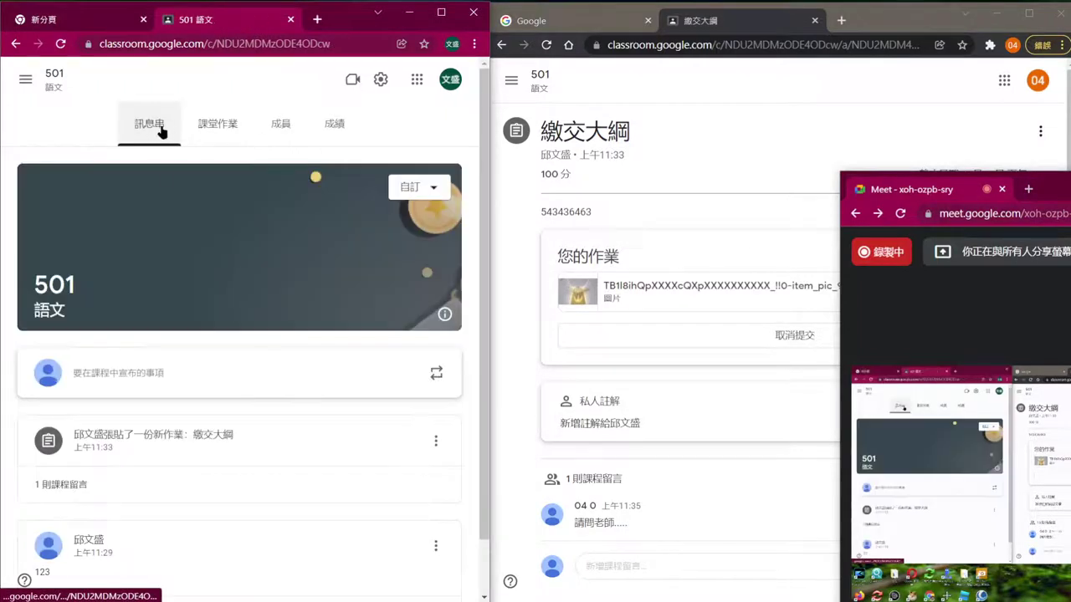
left_click(219, 125)
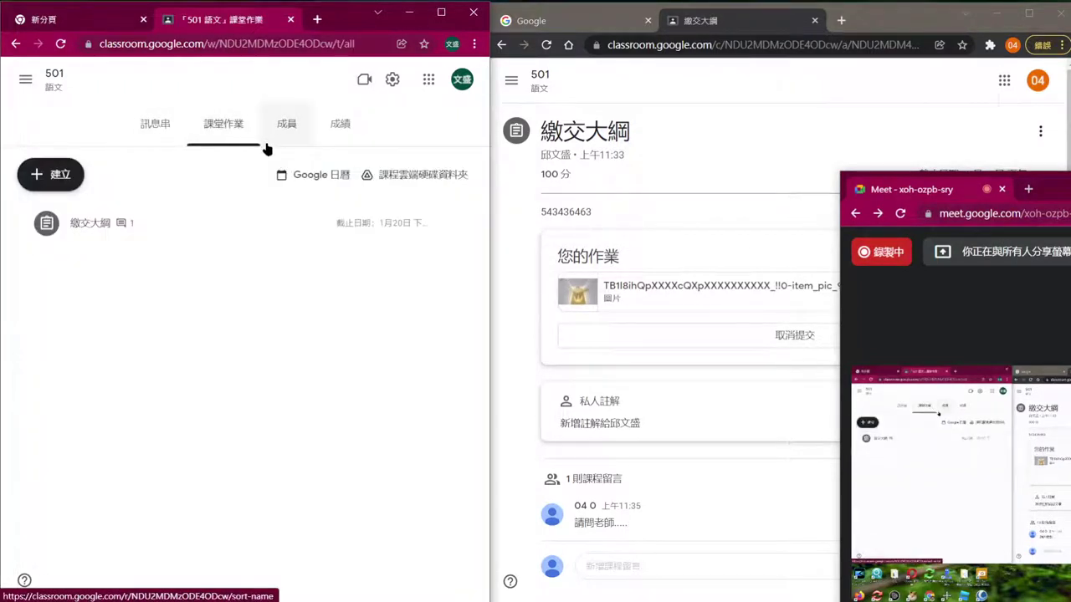
left_click(708, 143)
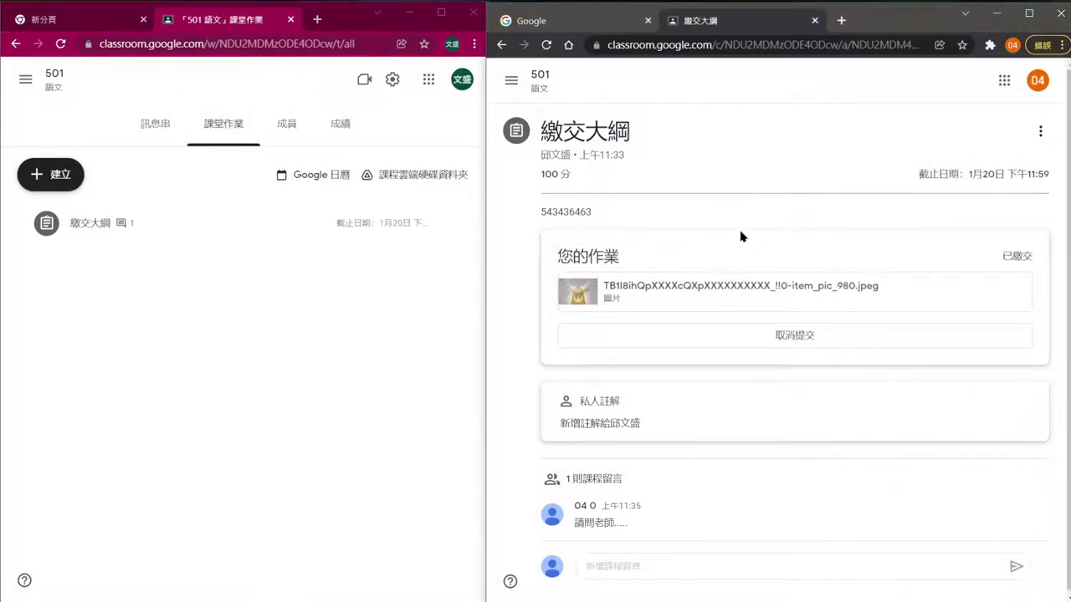
left_click(391, 446)
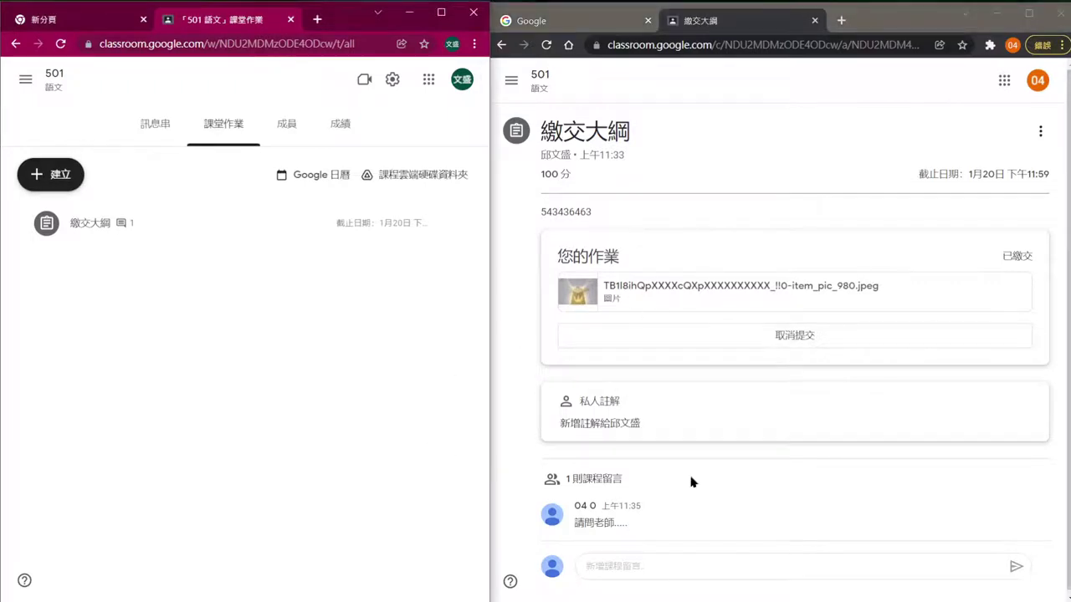
left_click(858, 116)
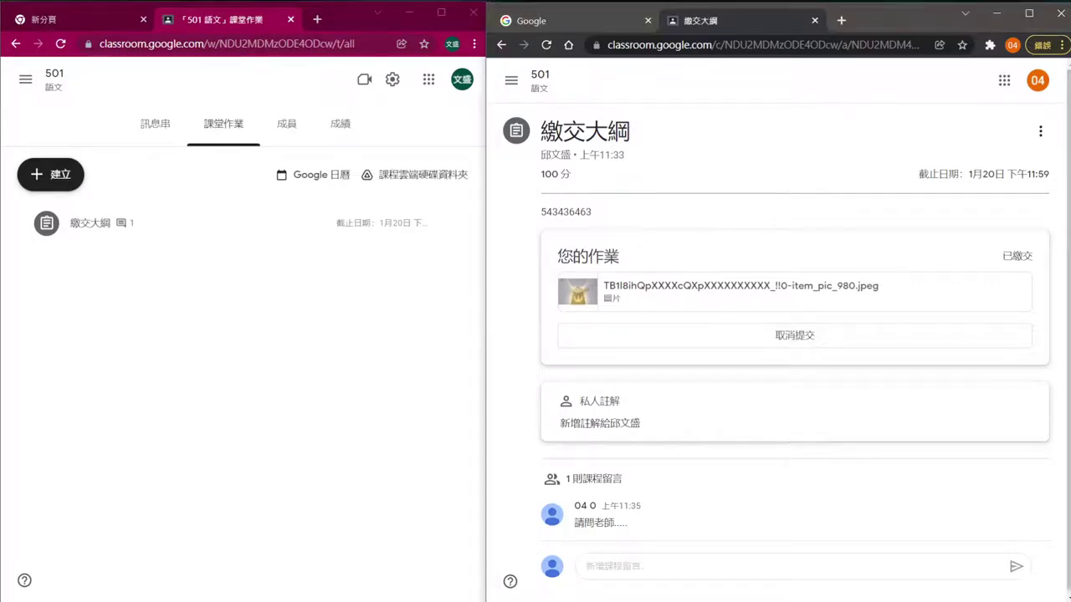
key("alt+Tab")
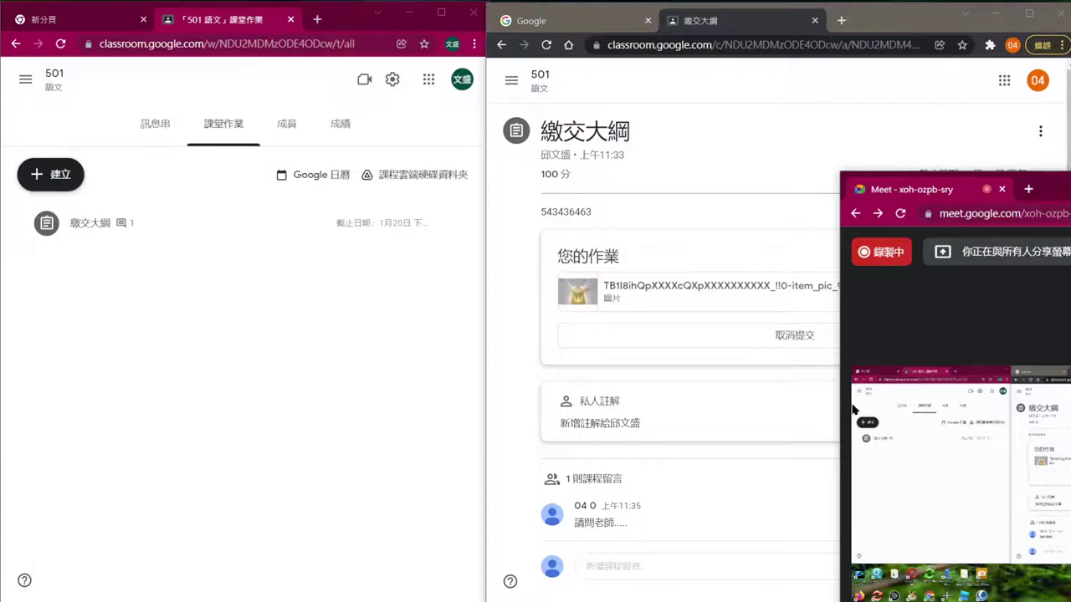
left_click_drag(830, 382, 1069, 380)
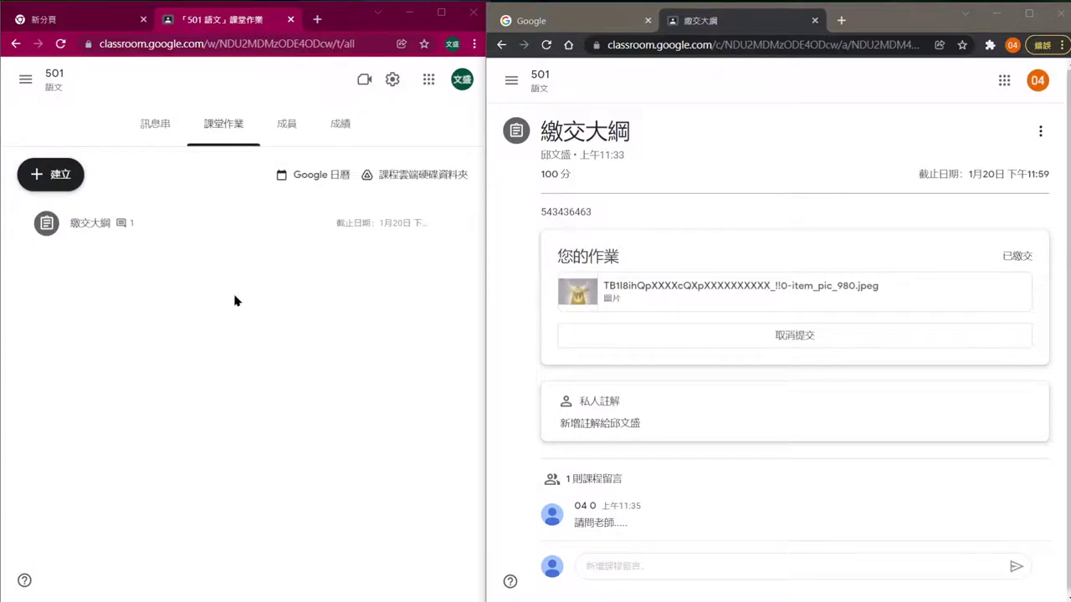
Step: Open the 501 語文 class stream in the teacher's Classroom and widen the teacher's window over the student's
left_click(25, 79)
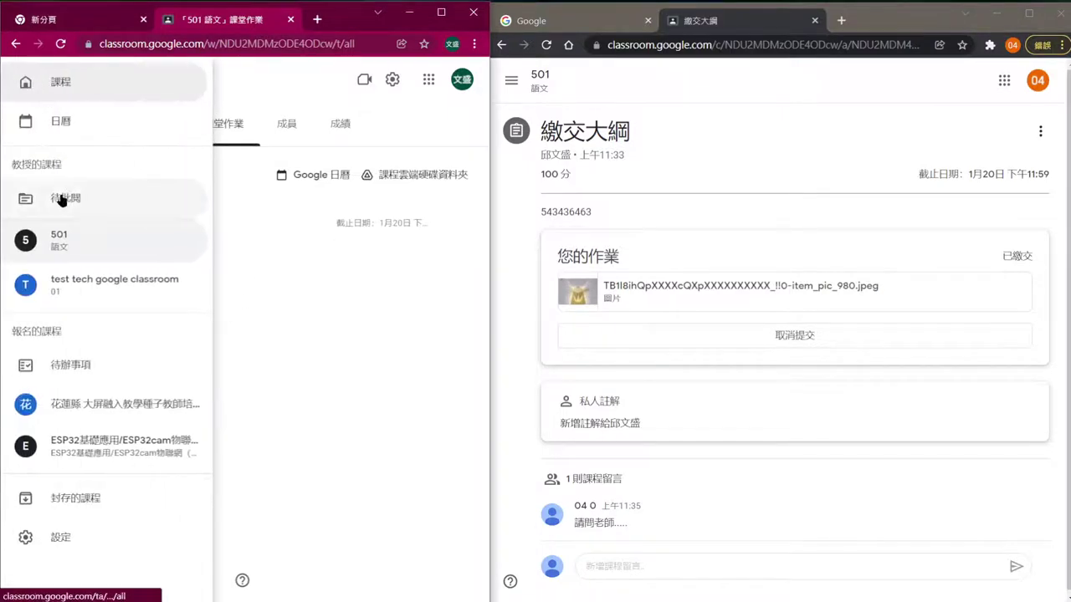
left_click(106, 239)
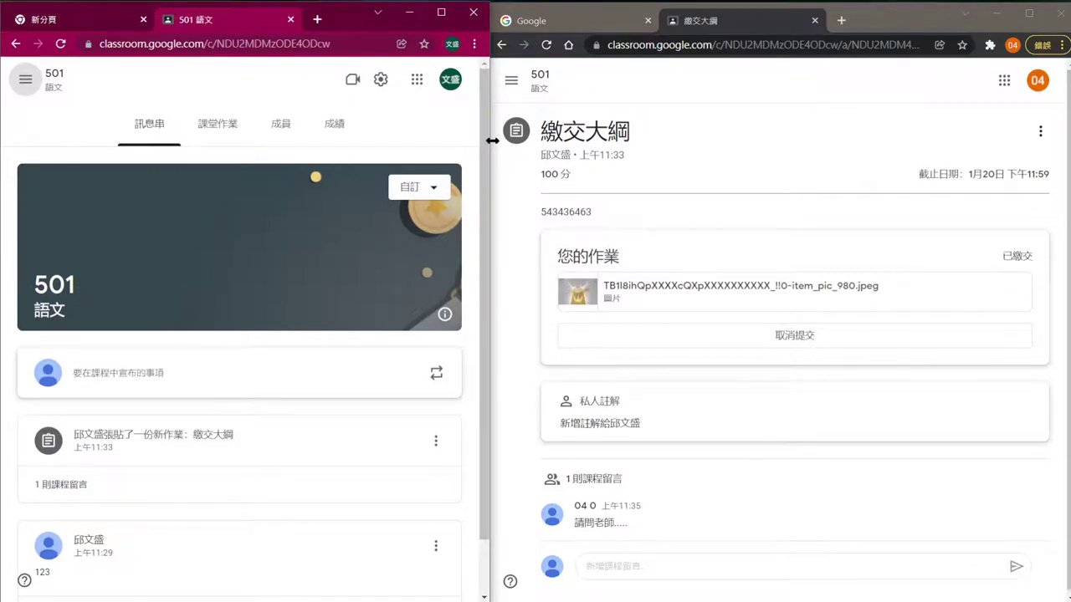
left_click_drag(488, 153, 927, 150)
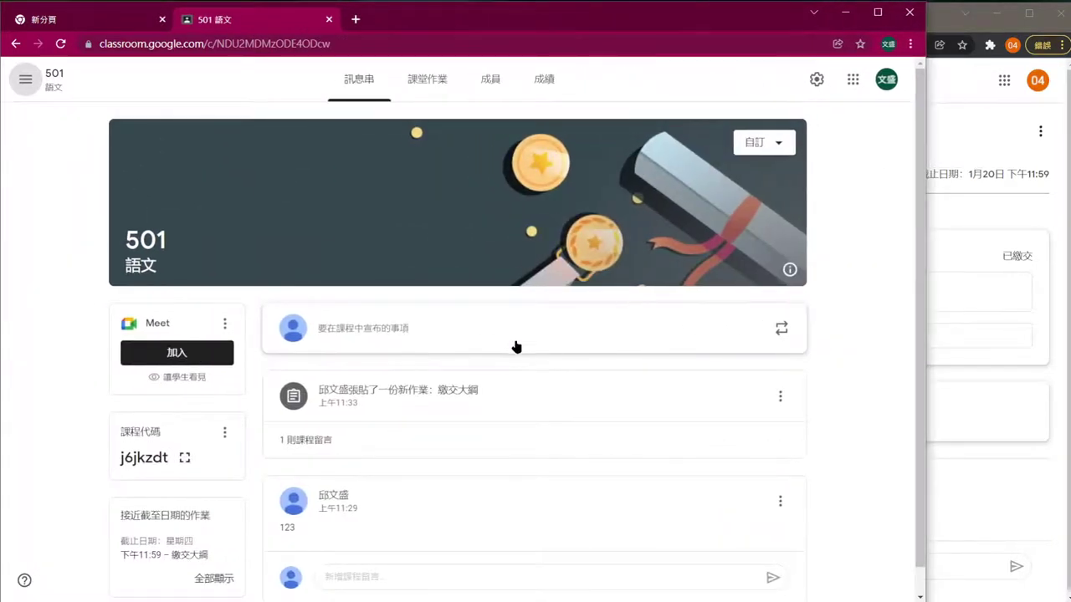
Step: Open the student's submitted picture for the 501 assignment 繳交大綱 from the teacher's list of work to review (待批閱)
scroll(487, 384, "down", 1)
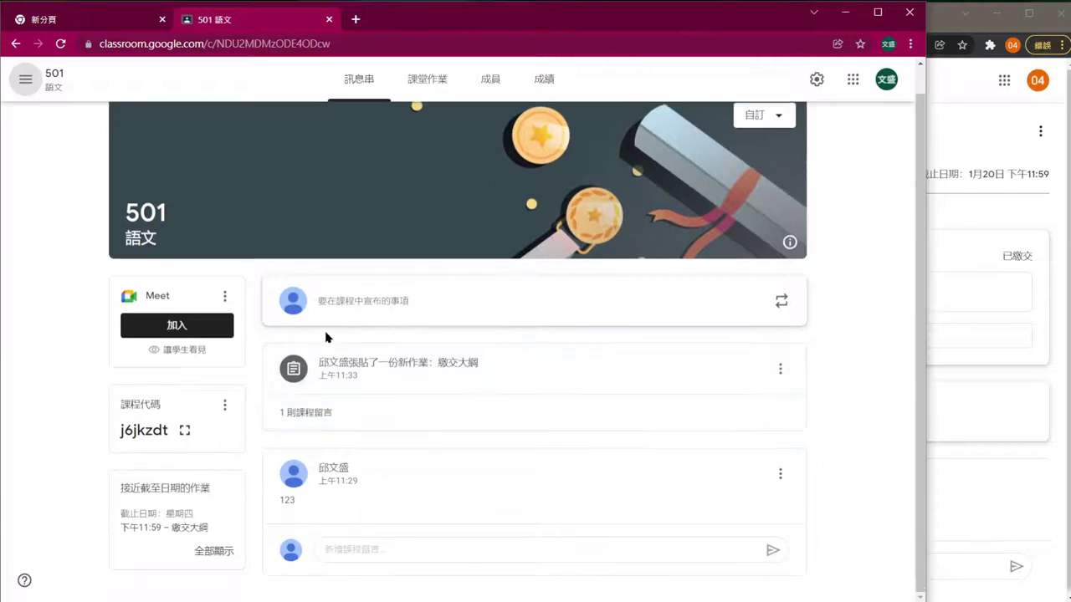
scroll(251, 332, "up", 1)
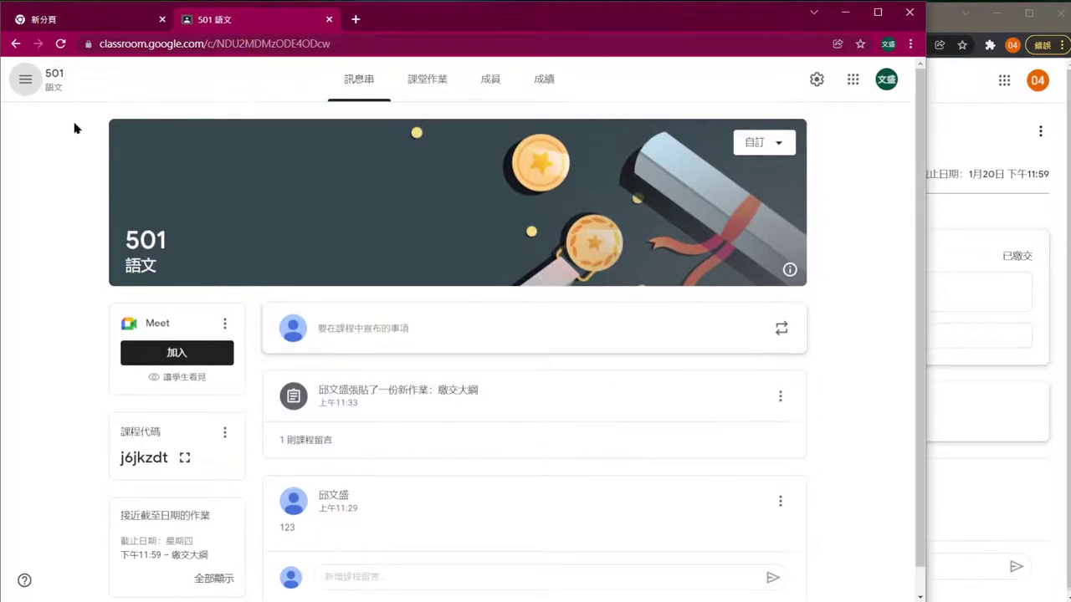
left_click(25, 80)
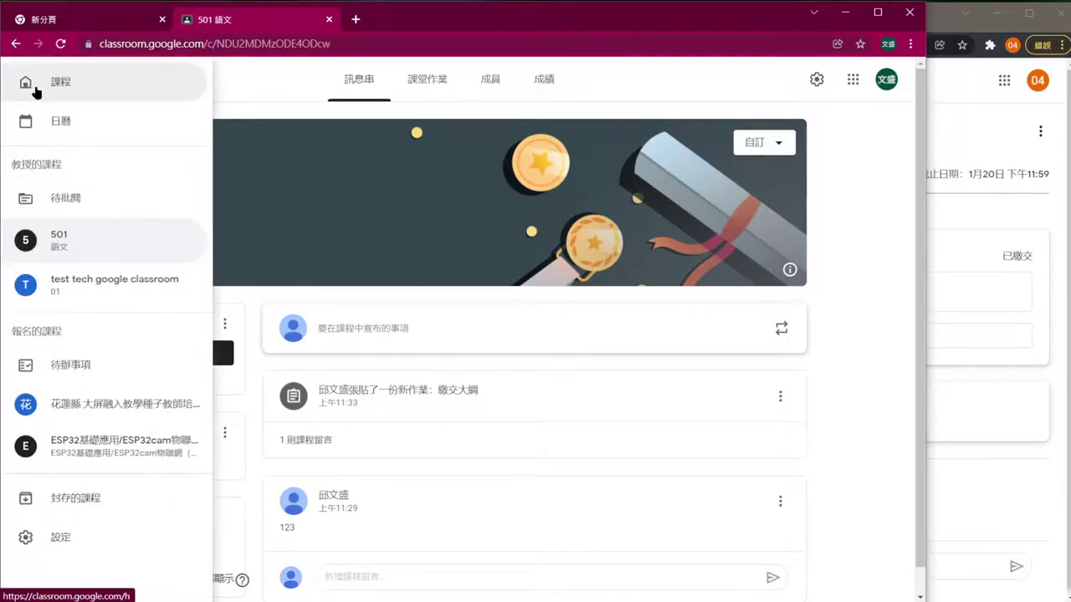
left_click(116, 199)
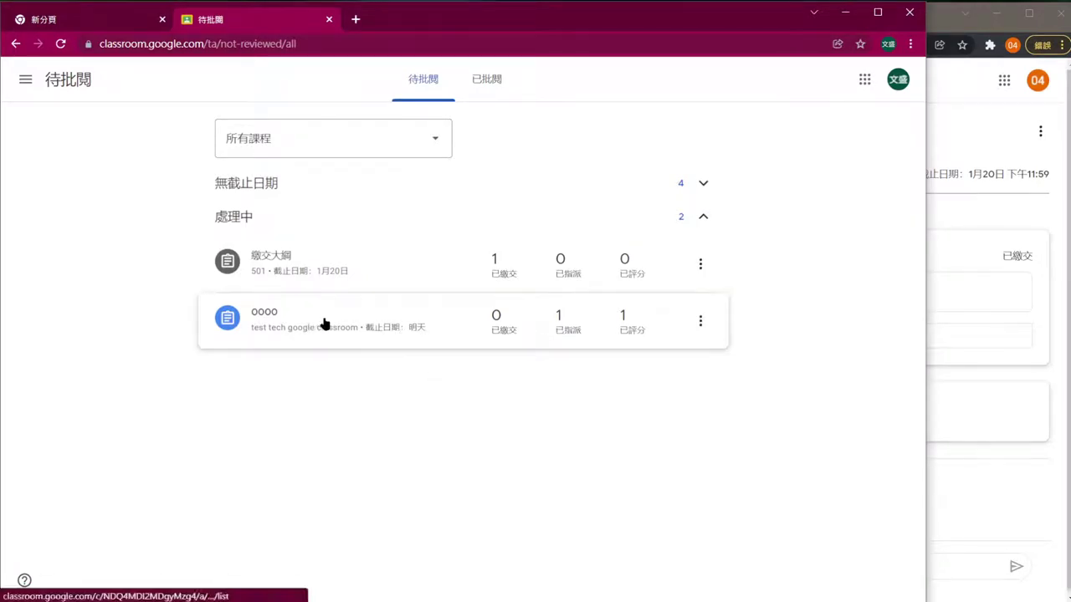
left_click(412, 263)
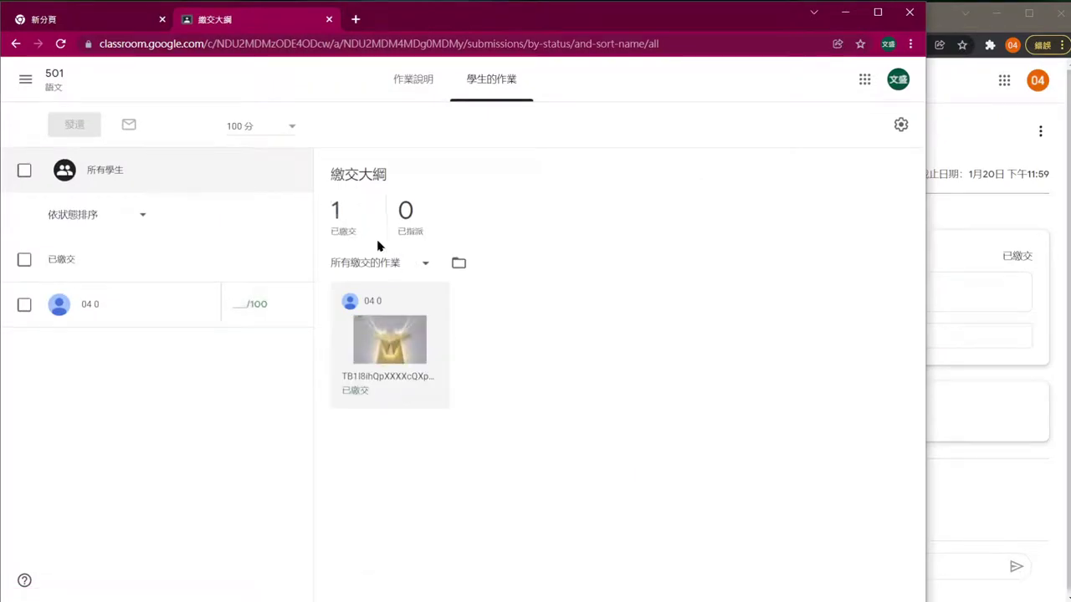
left_click(398, 348)
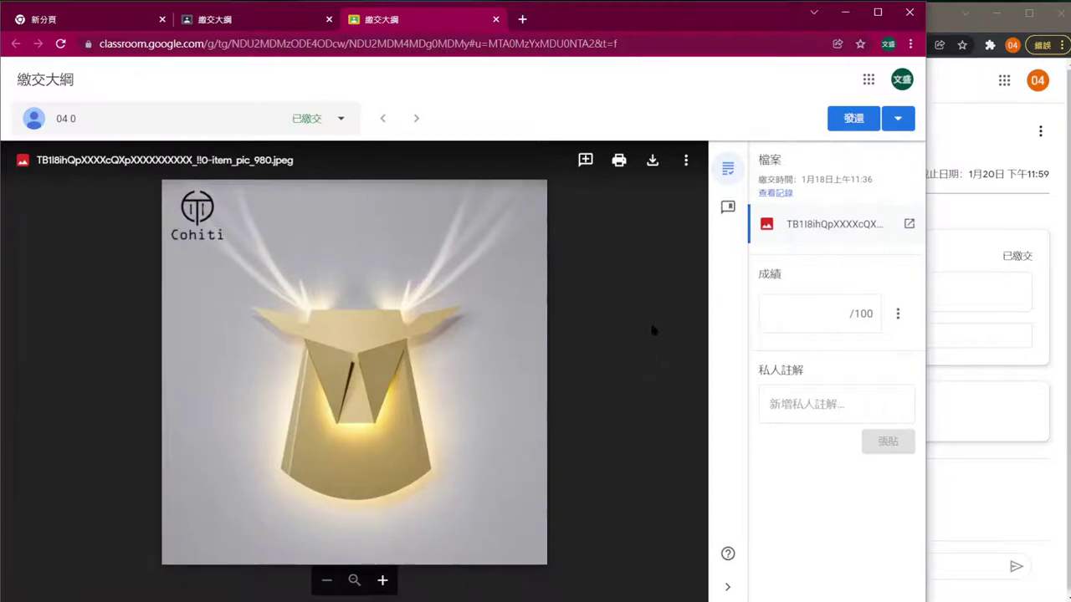
Step: Show the comment bank, dismiss its introduction, and add the comment "good job" to an area around the picture's right antler and ear
left_click(727, 208)
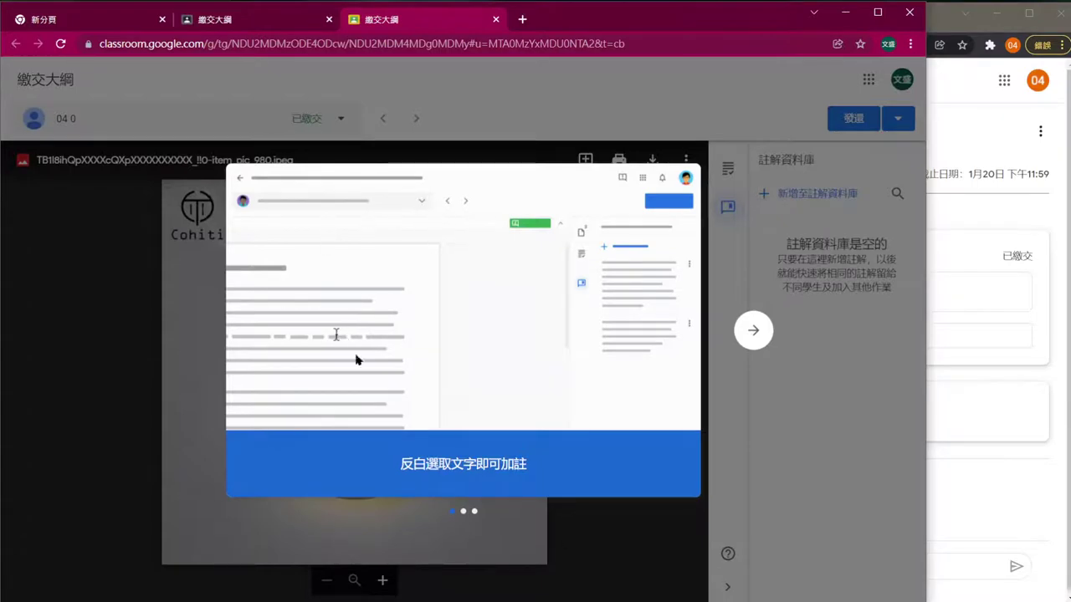
key("Escape")
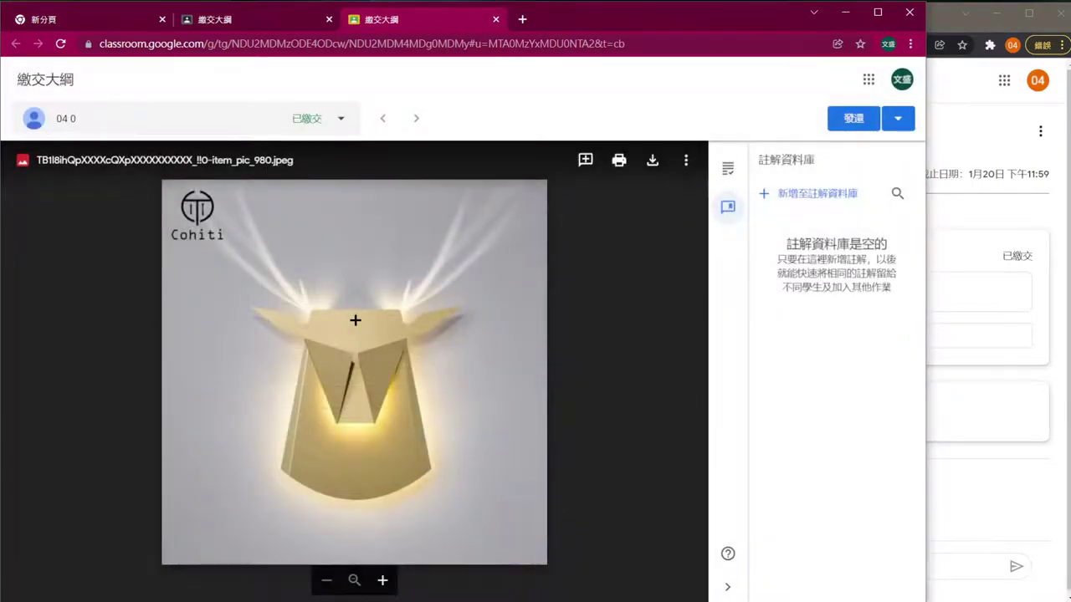
left_click_drag(376, 272, 503, 366)
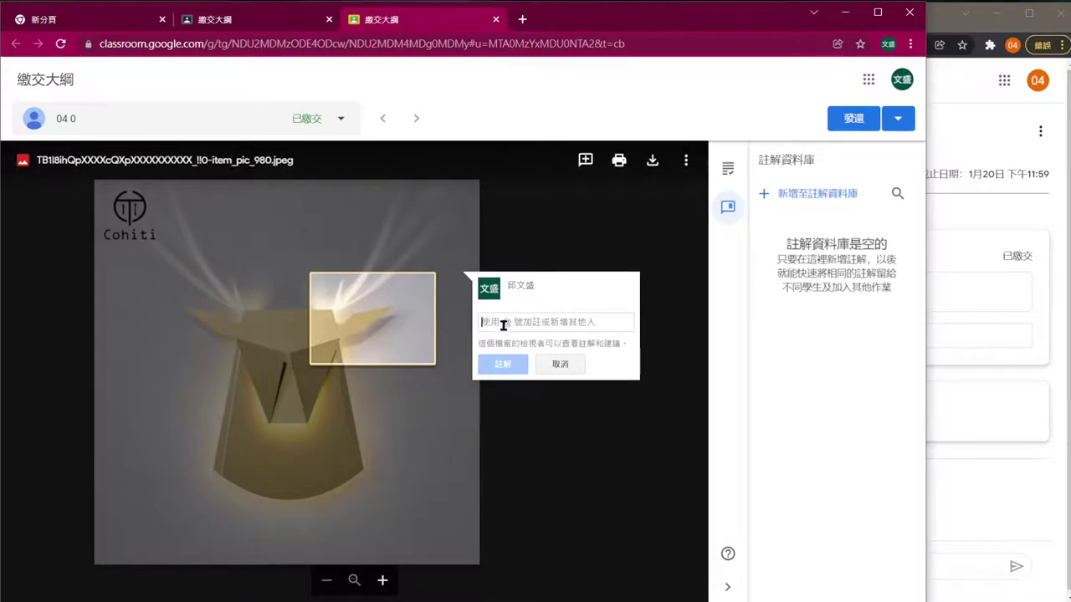
type("ㄓ")
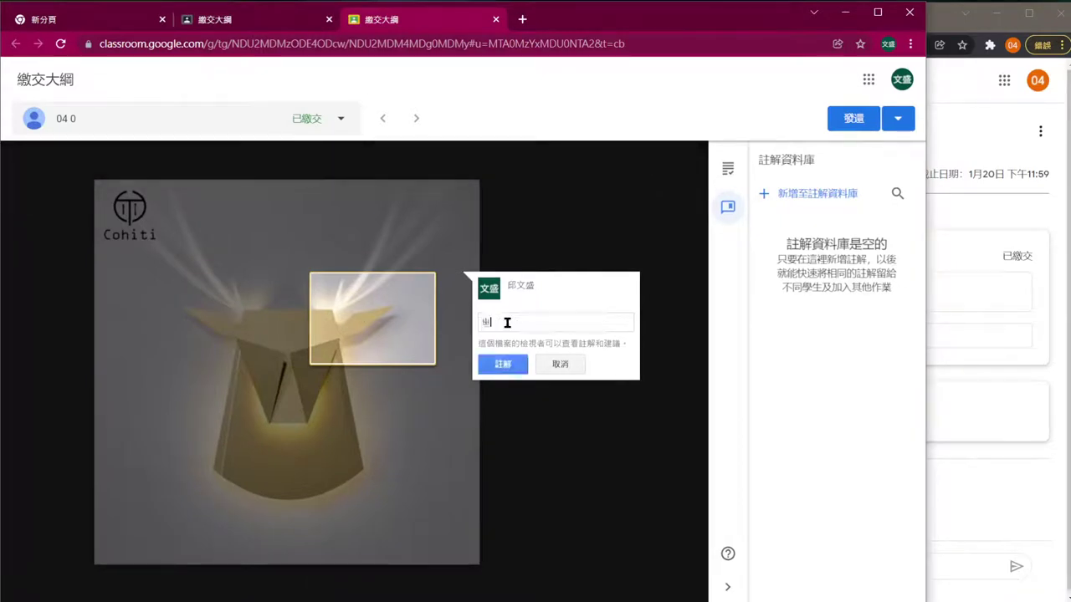
key("BackSpace")
type("good job")
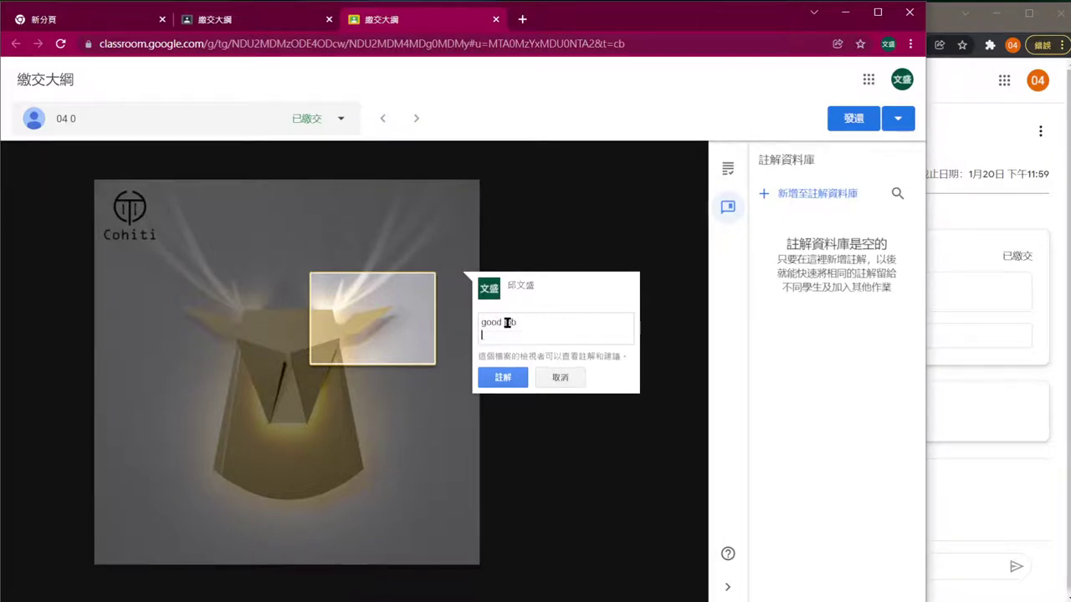
left_click(501, 368)
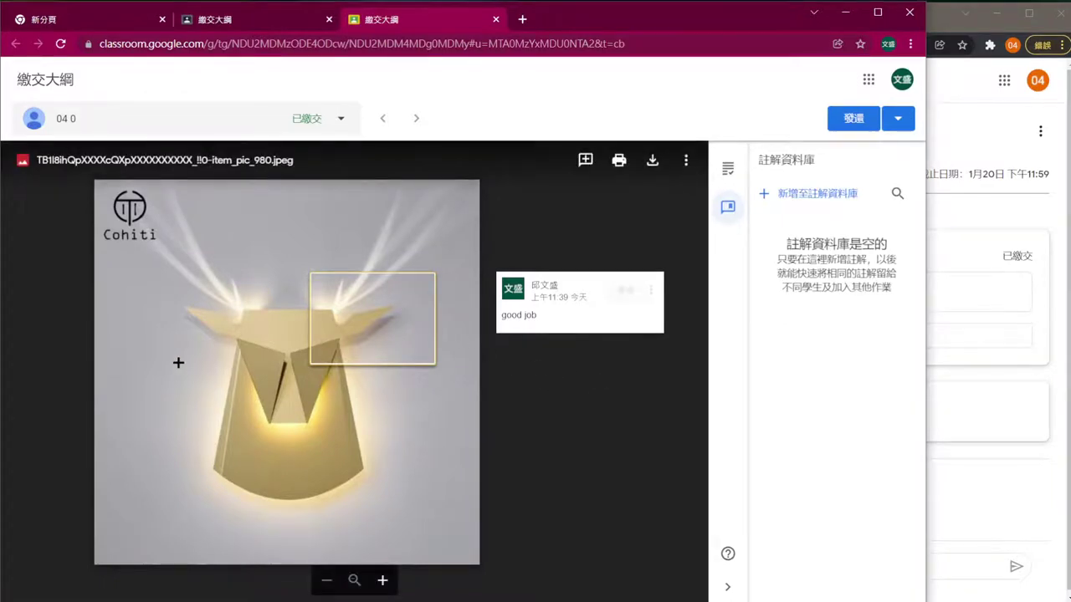
Step: Add the comment "0000" to a small area beside the lamp's left edge and return the submission to the student without a grade
left_click_drag(179, 363, 239, 414)
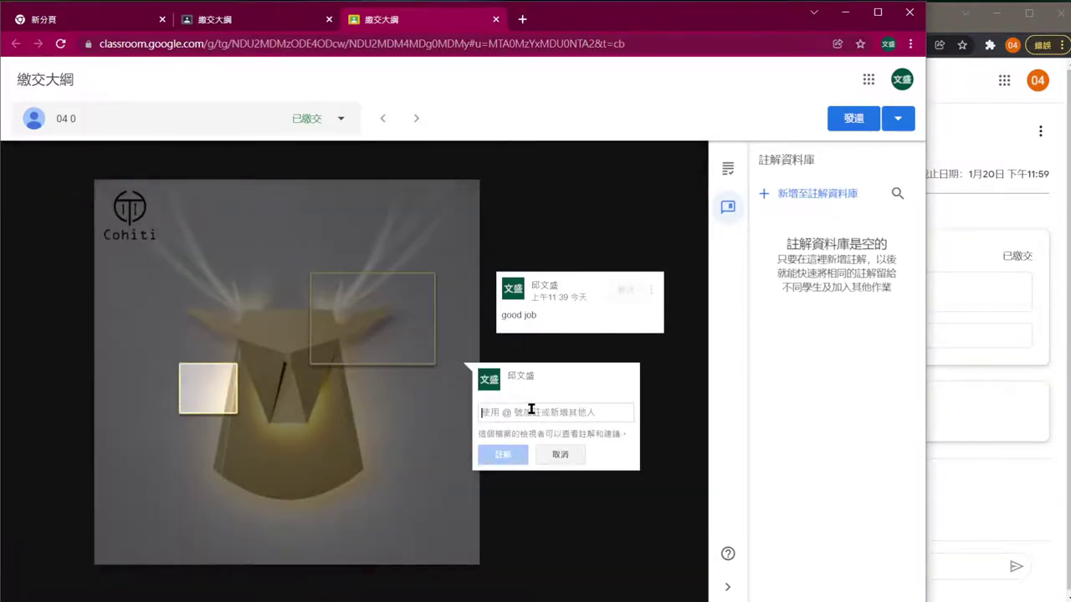
type("0000")
left_click(517, 452)
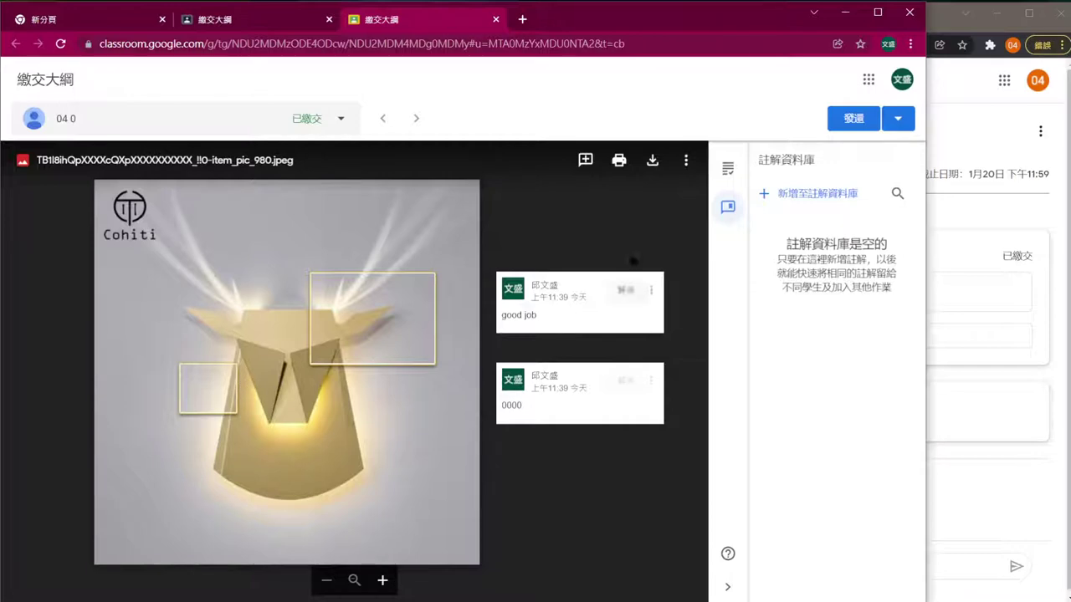
left_click(869, 120)
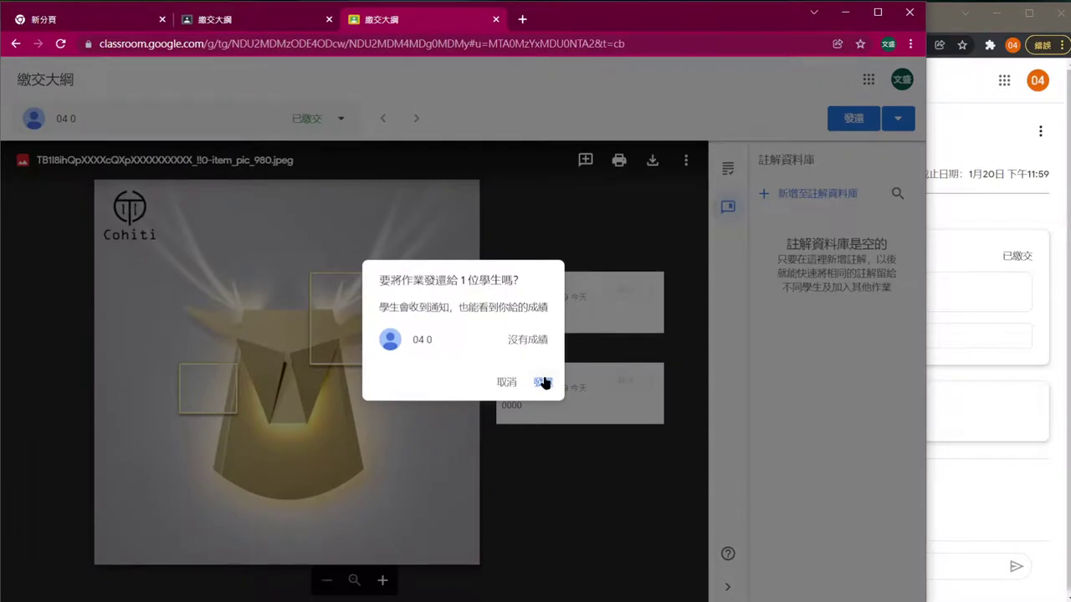
left_click(543, 382)
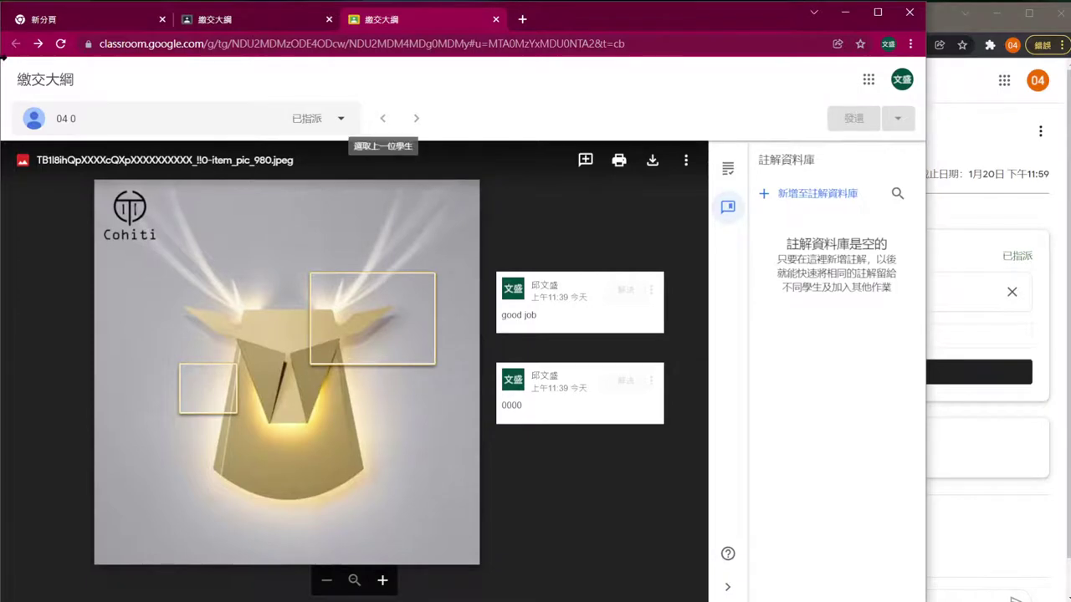
Step: Give the student's 繳交大綱 work a grade of 98 out of 100 on the teacher's student work page
left_click(248, 22)
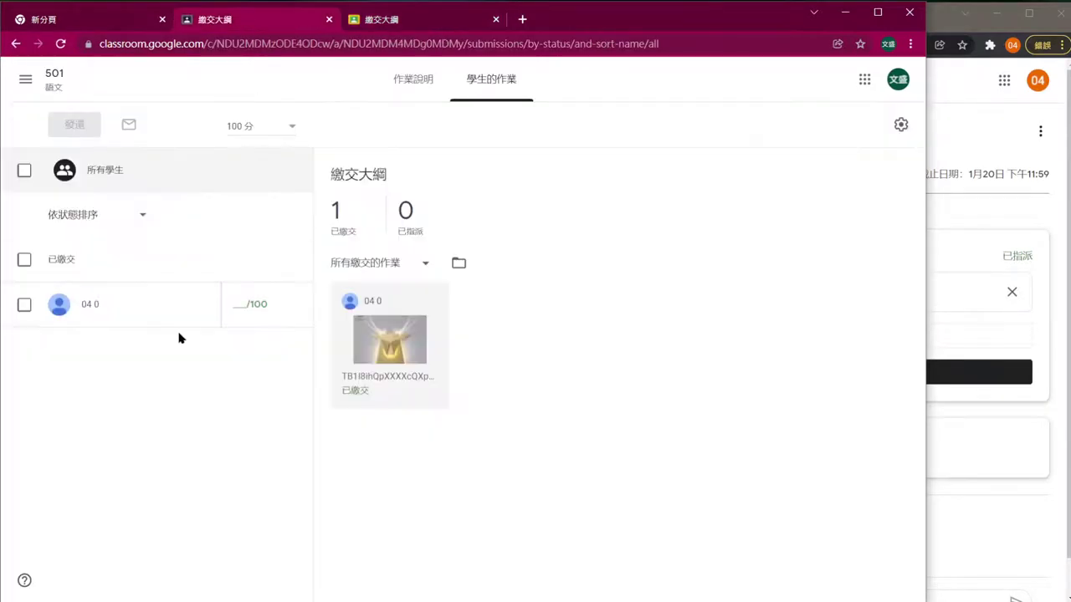
left_click(239, 309)
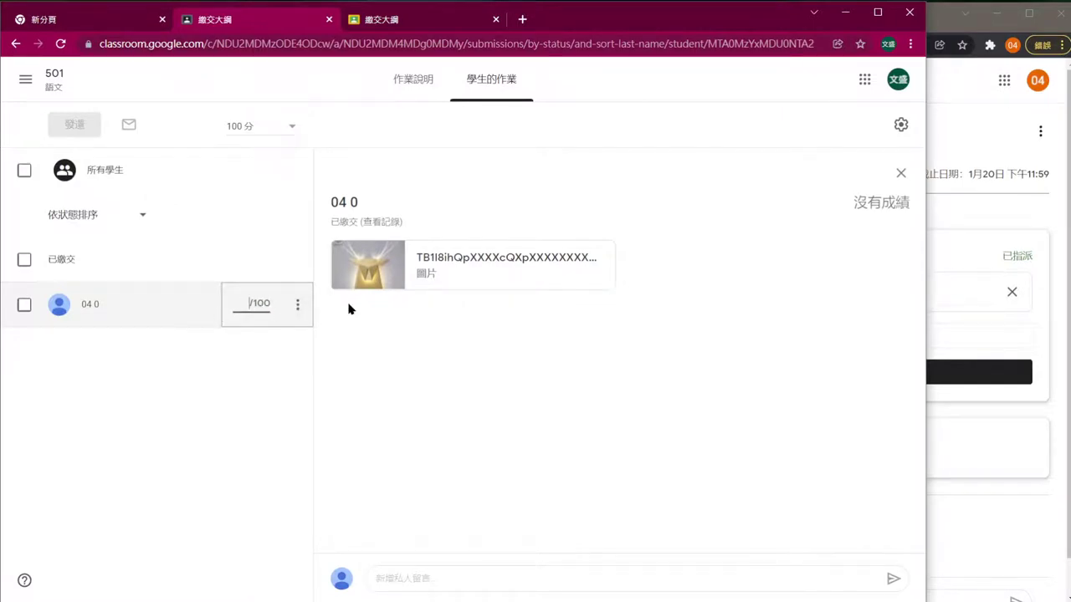
type("98")
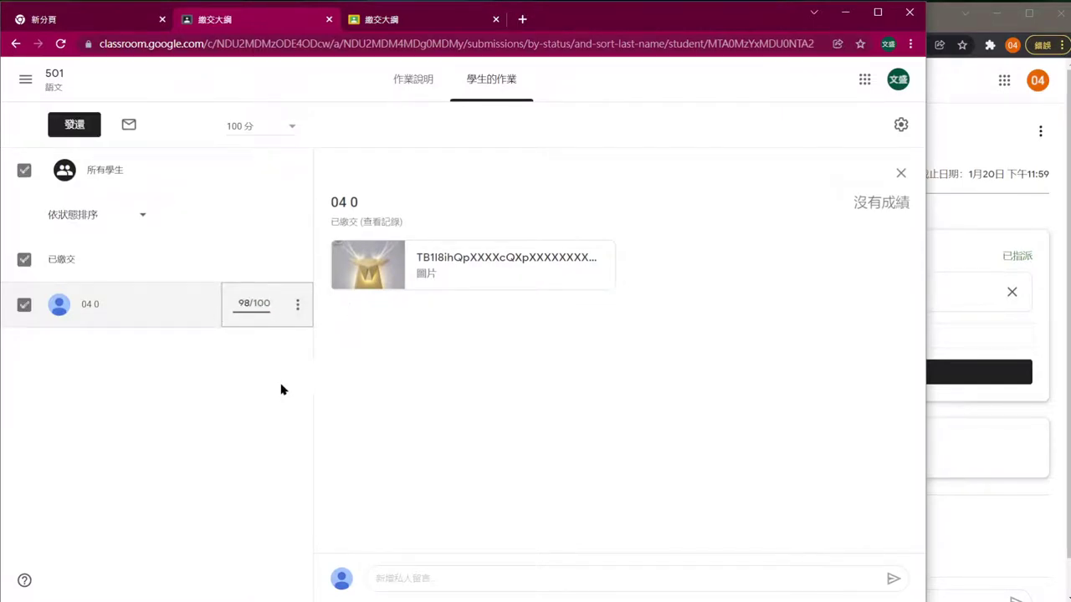
key("Return")
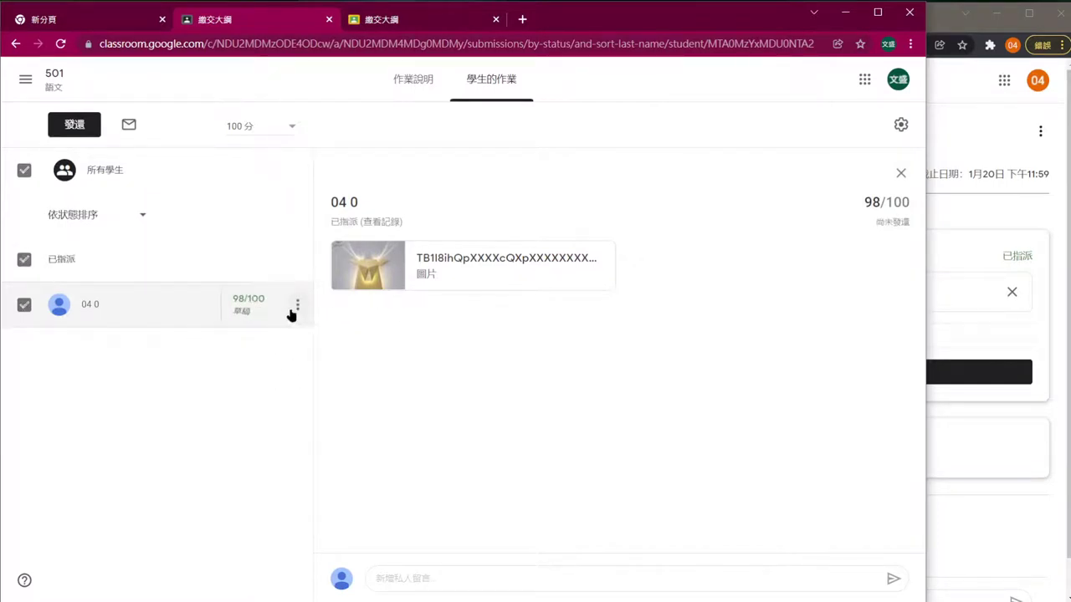
Step: Switch to the student's Classroom window and check the returned 繳交大綱 assignment by way of the 501 class stream
left_click(968, 210)
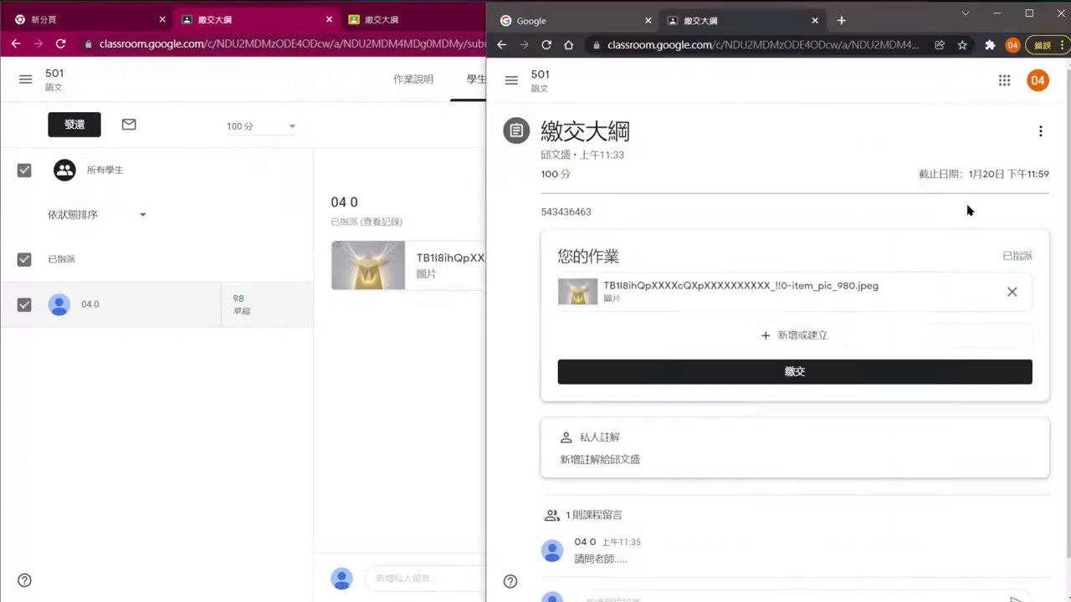
left_click(512, 82)
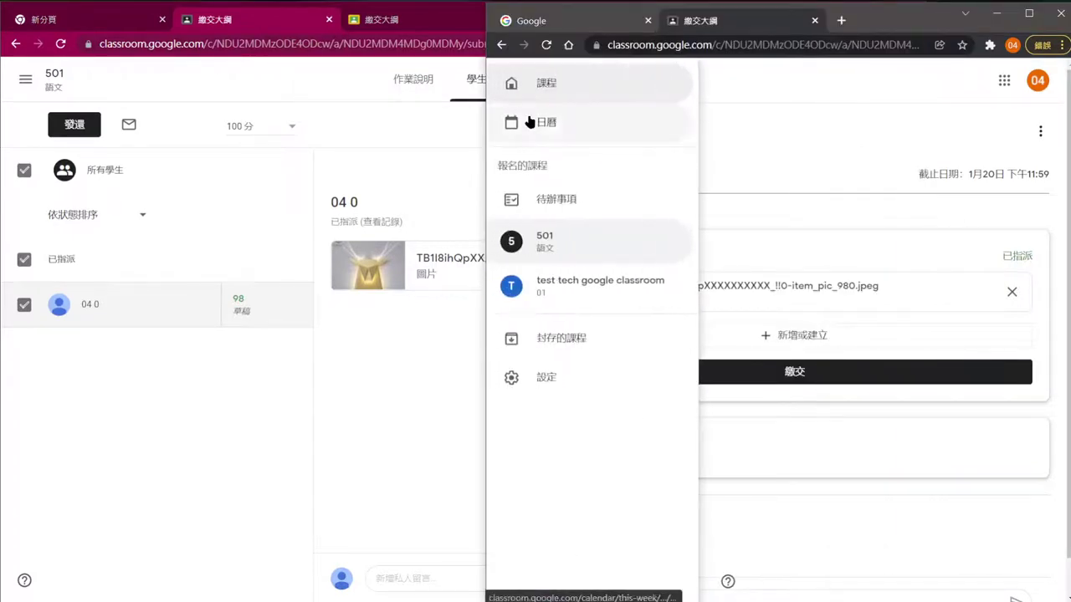
left_click(554, 89)
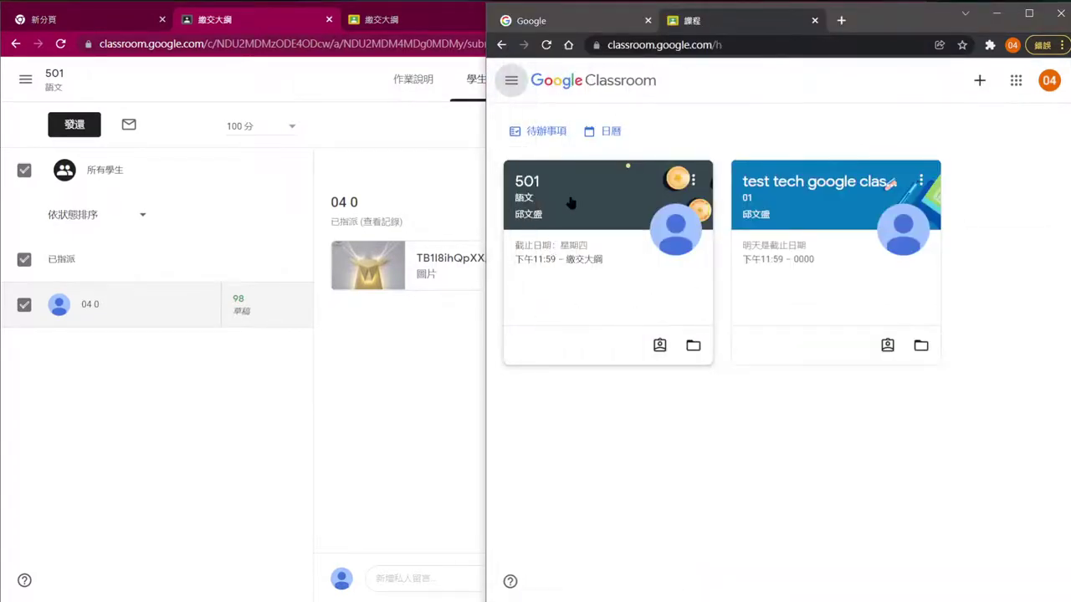
left_click(633, 169)
scroll(870, 383, "down", 1)
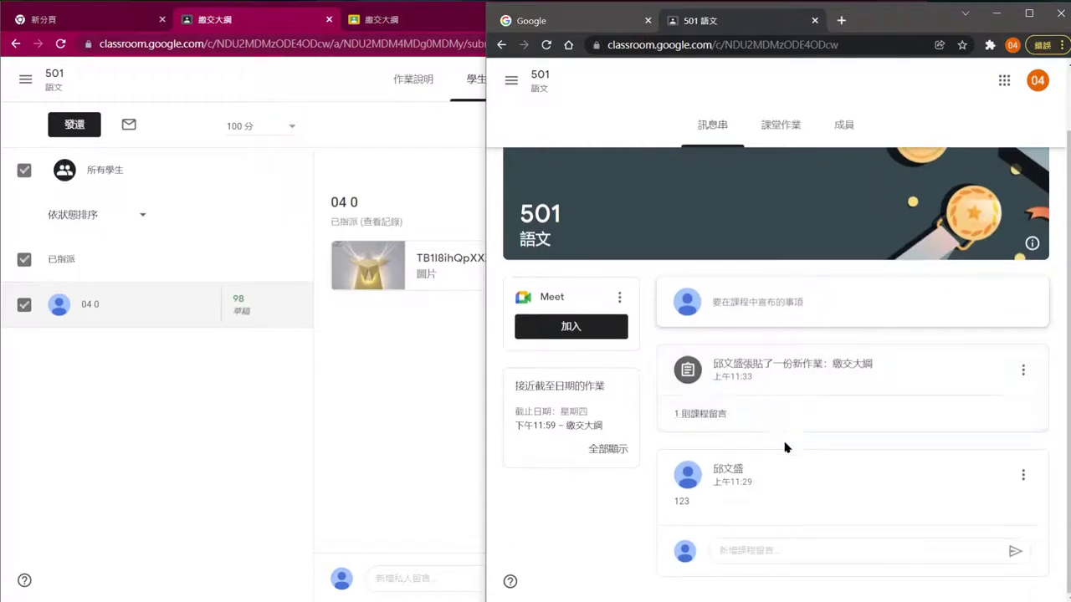
left_click(817, 378)
scroll(824, 320, "down", 1)
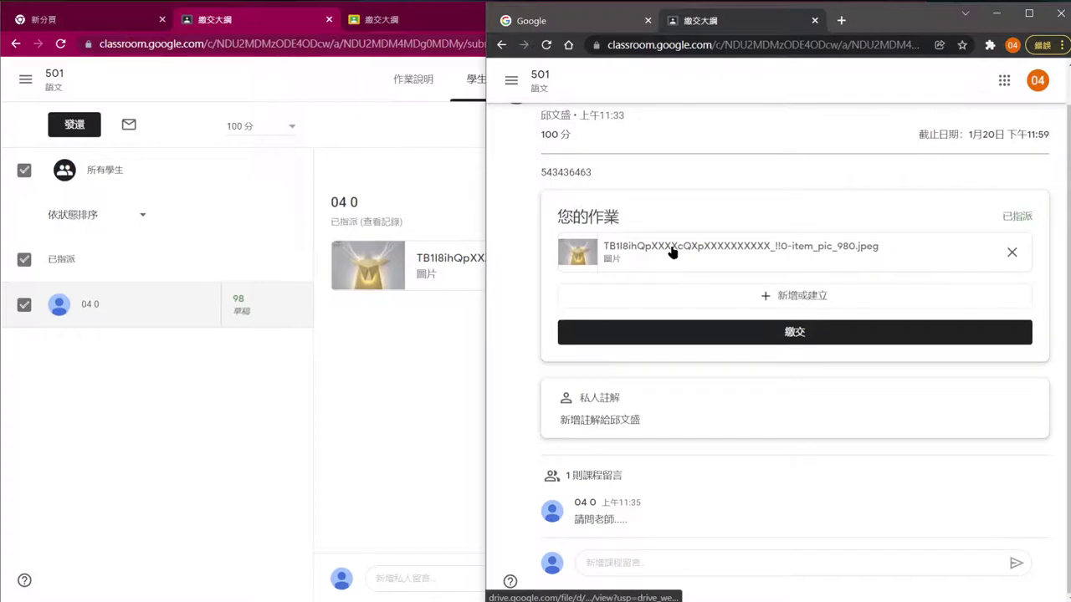
Step: Reopen 繳交大綱 from the student's 501 class and hand in the attached picture again
left_click(511, 80)
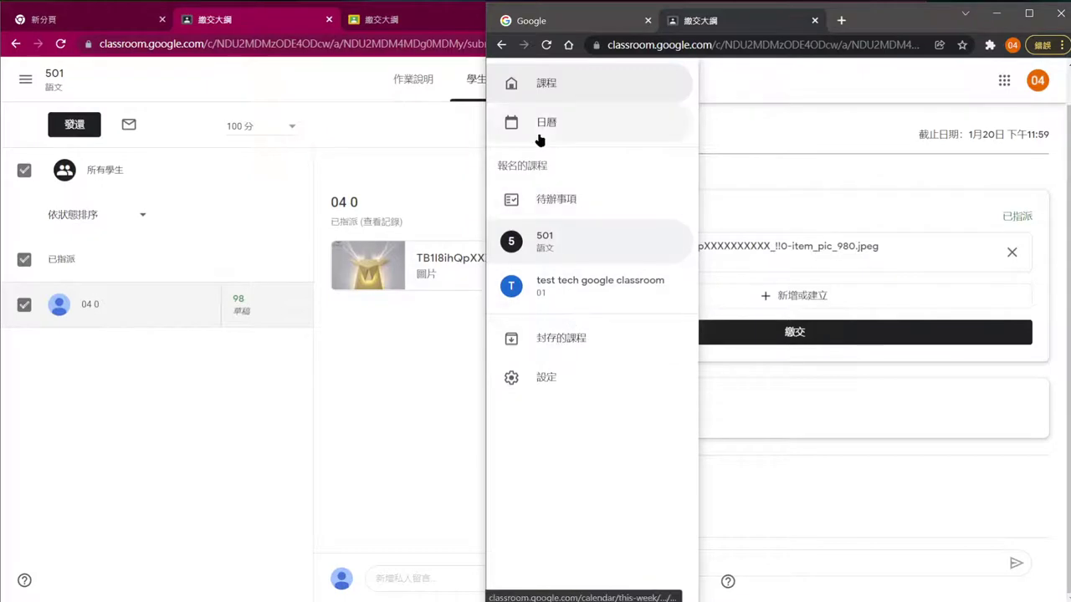
left_click(543, 83)
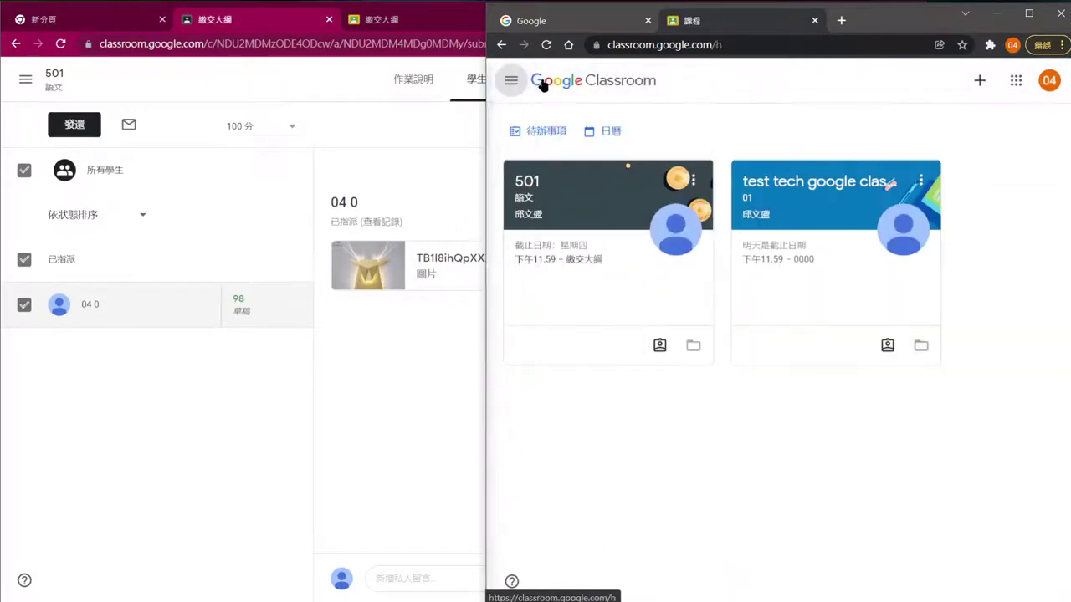
left_click(570, 198)
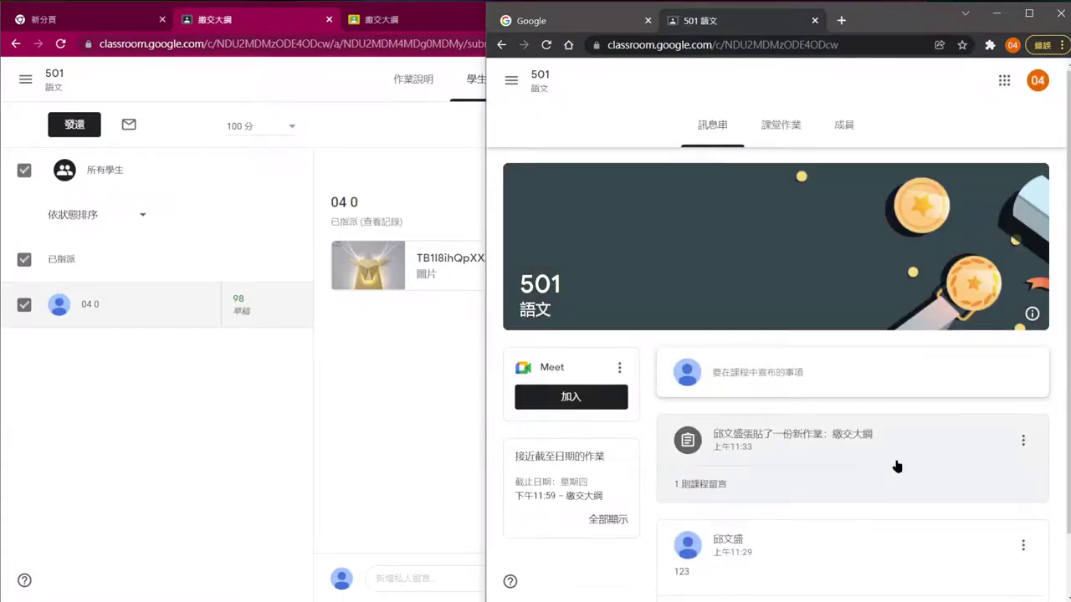
left_click(862, 387)
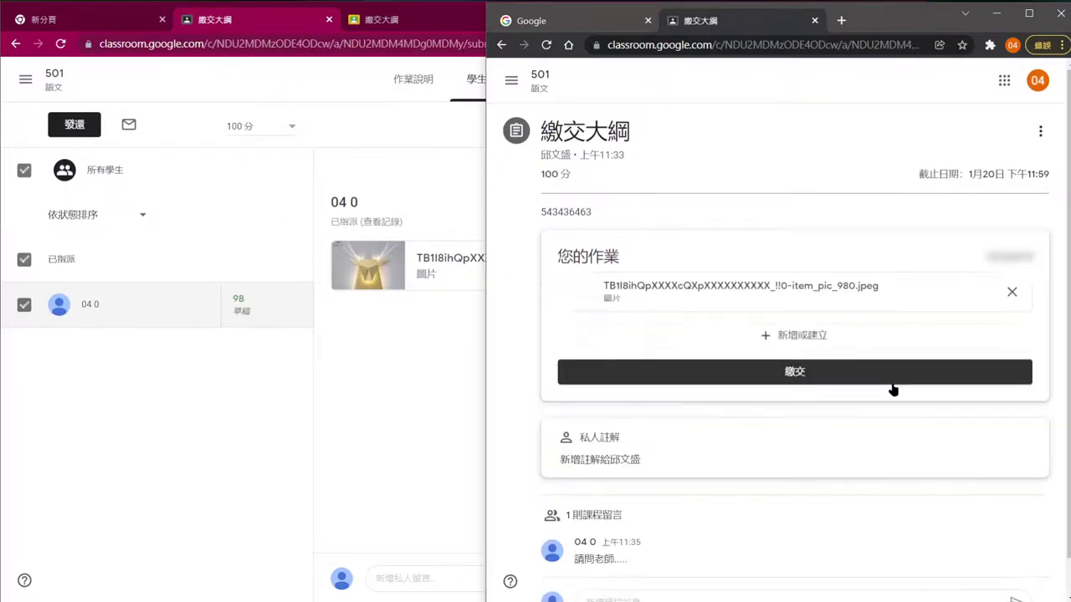
left_click(891, 383)
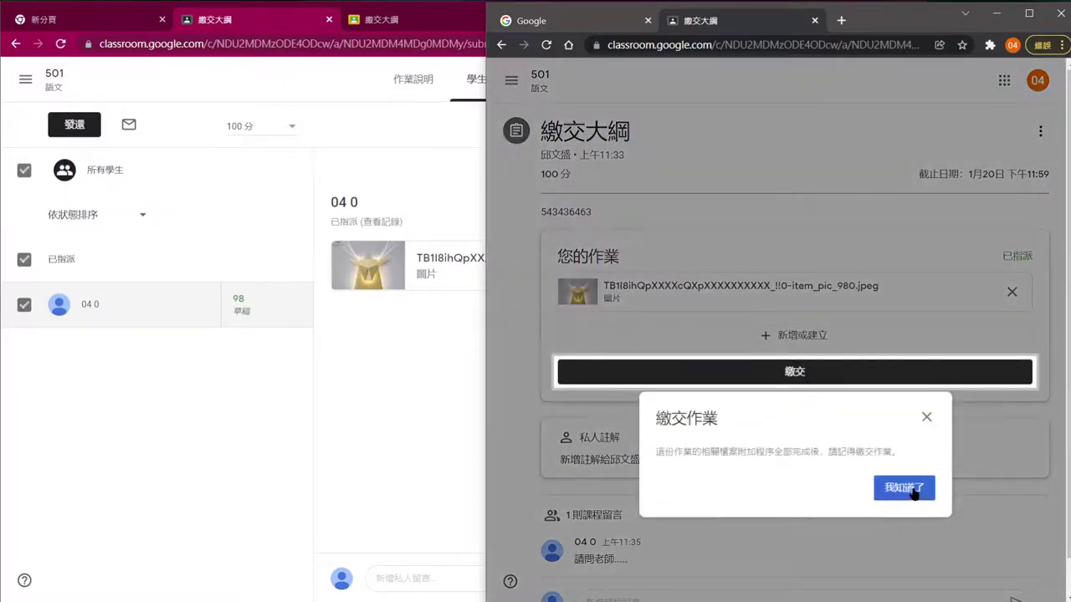
left_click(905, 487)
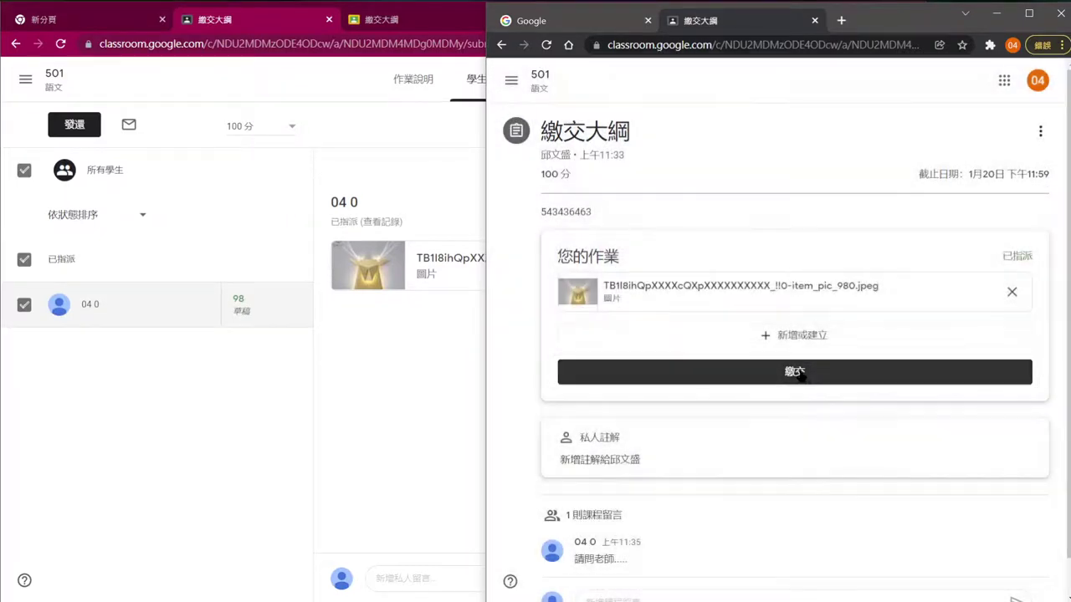
left_click(799, 373)
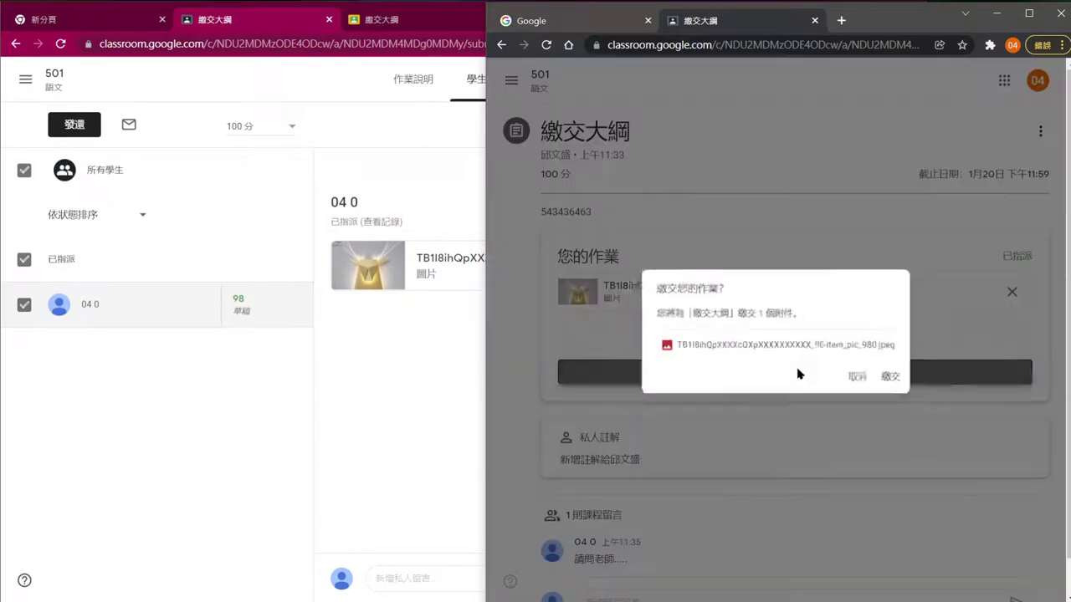
left_click(898, 381)
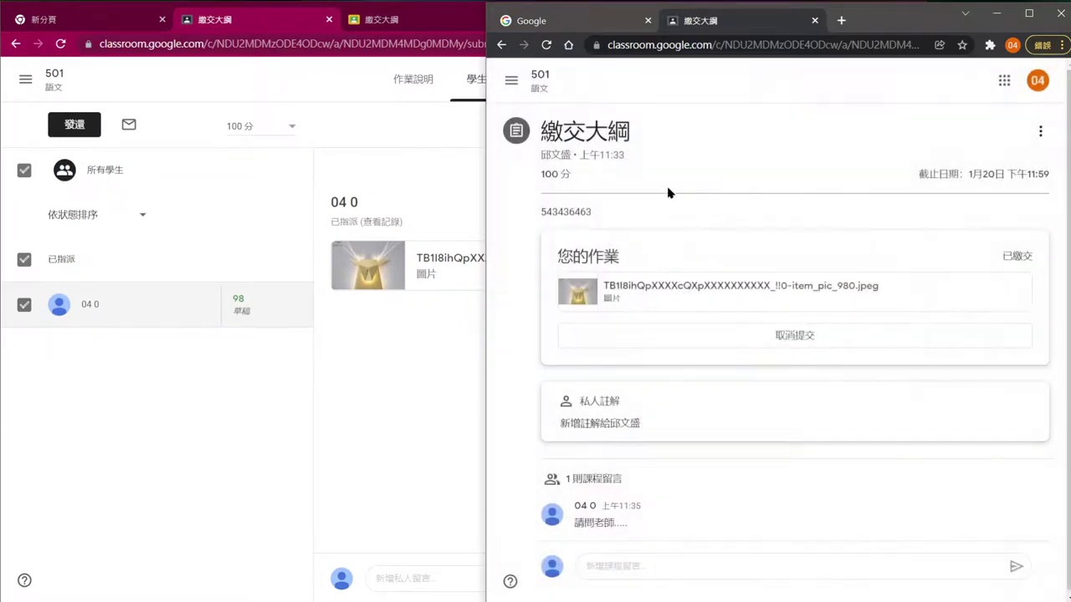
Step: Go back to the 501 語文 class stream in the student's Classroom
left_click(511, 81)
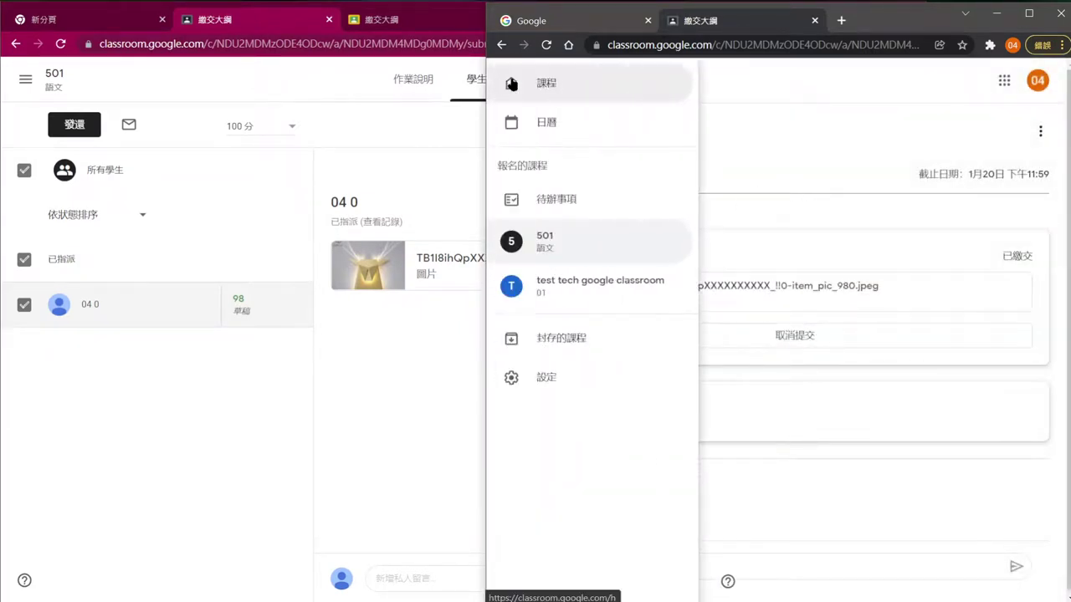
left_click(588, 233)
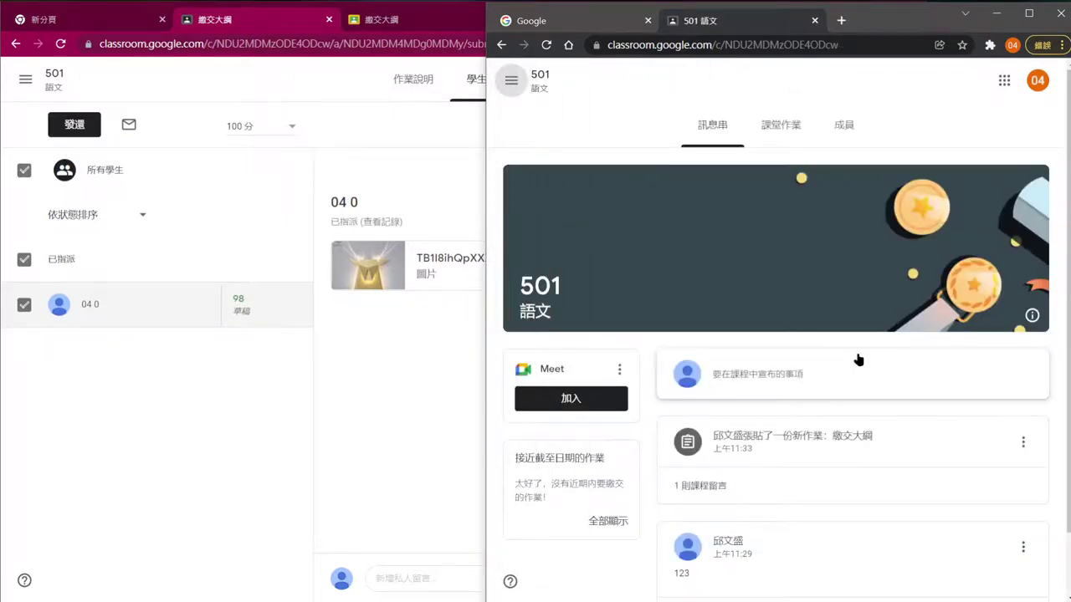
Step: Open the 繳交大綱 assignment from the student's 501 class stream and check its score line
scroll(855, 358, "down", 1)
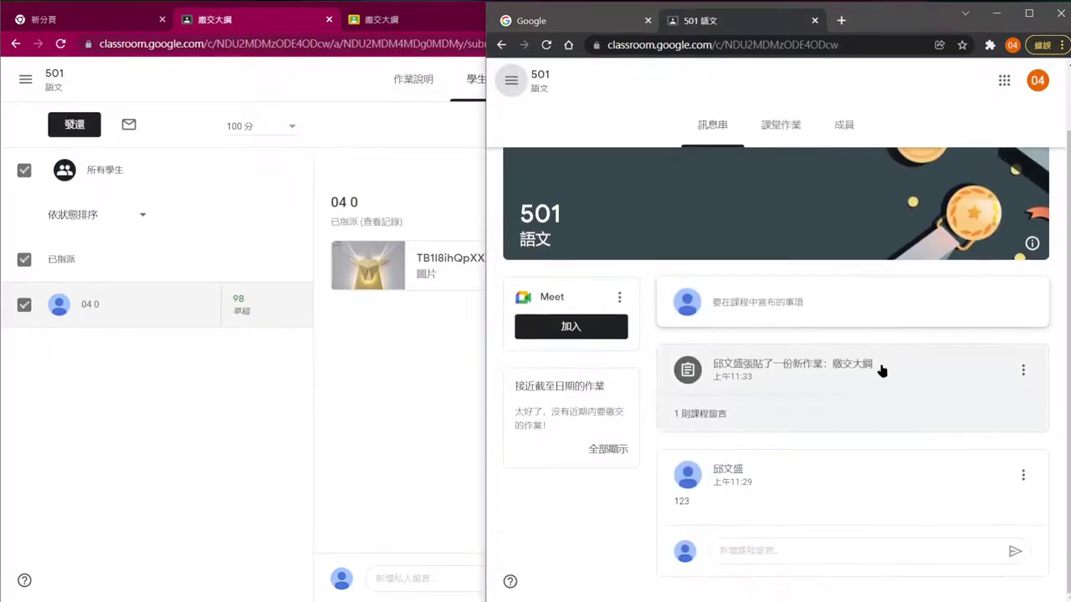
left_click(825, 365)
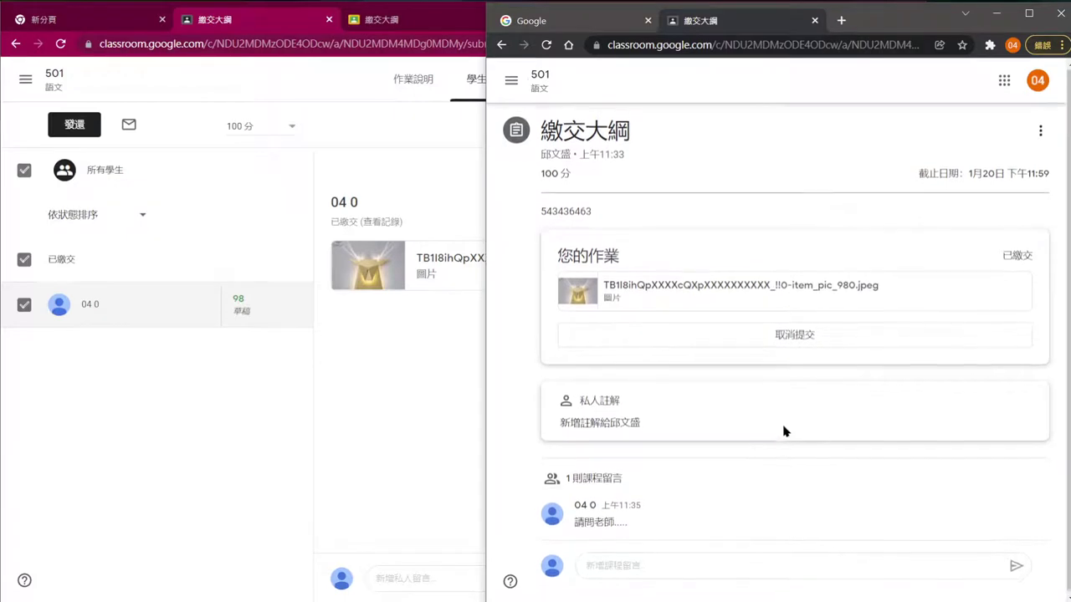
triple_click(573, 176)
left_click(591, 179)
left_click_drag(575, 177, 528, 178)
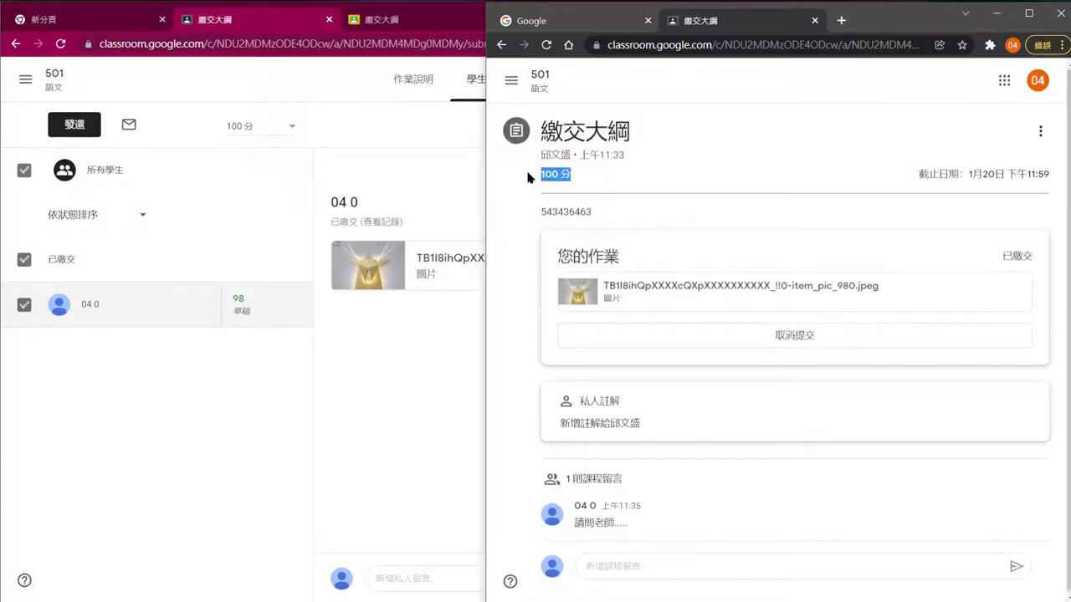
left_click(641, 177)
Step: Switch to the teacher's Classroom window and open the student's resubmitted 繳交大綱 picture from the 待批閱 list
left_click(352, 377)
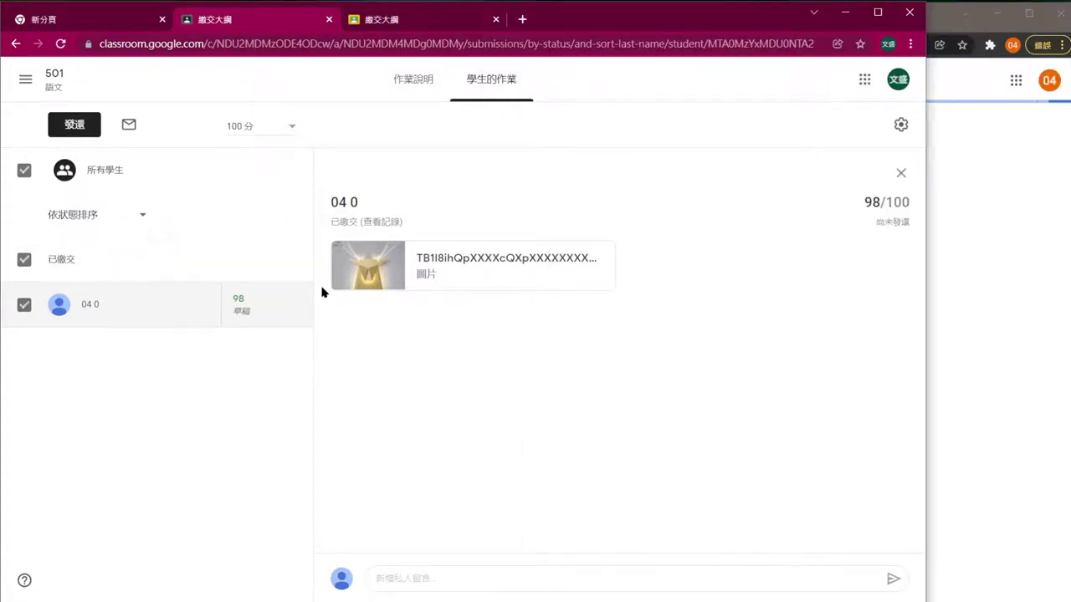
left_click(15, 44)
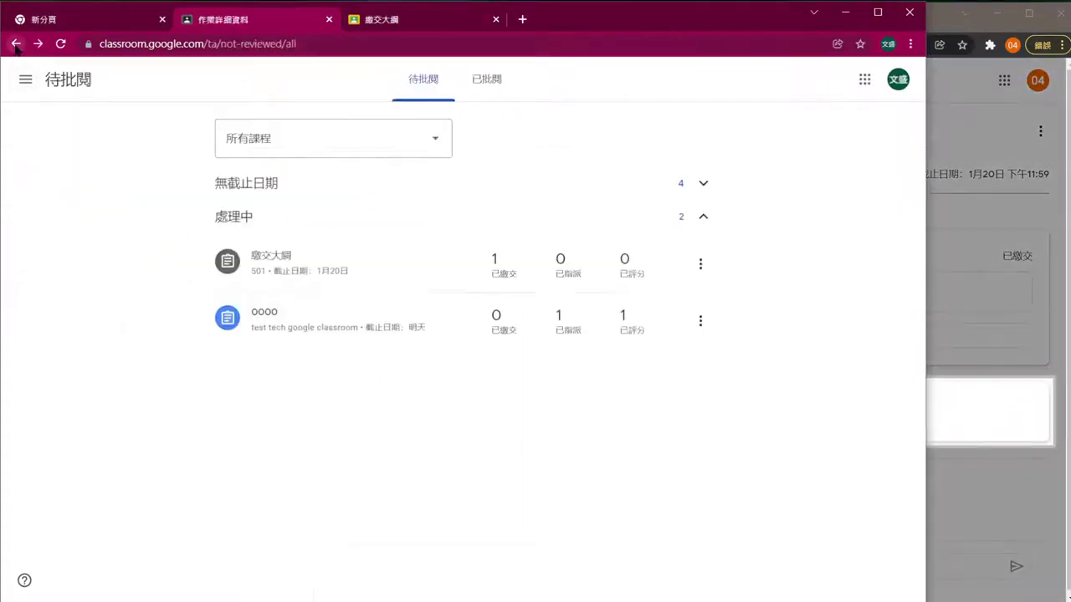
left_click(330, 265)
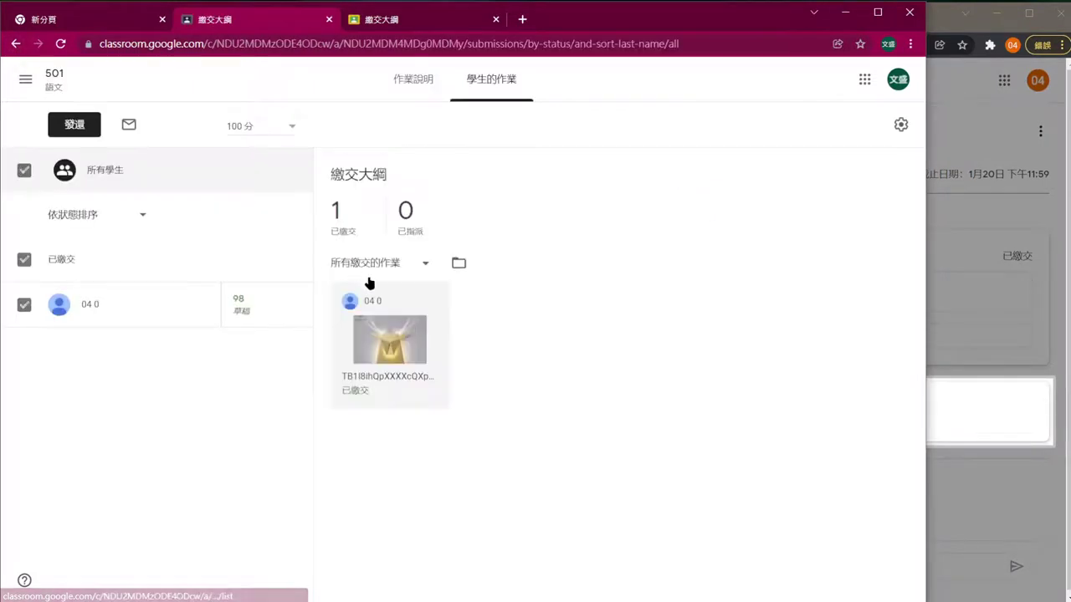
left_click(376, 339)
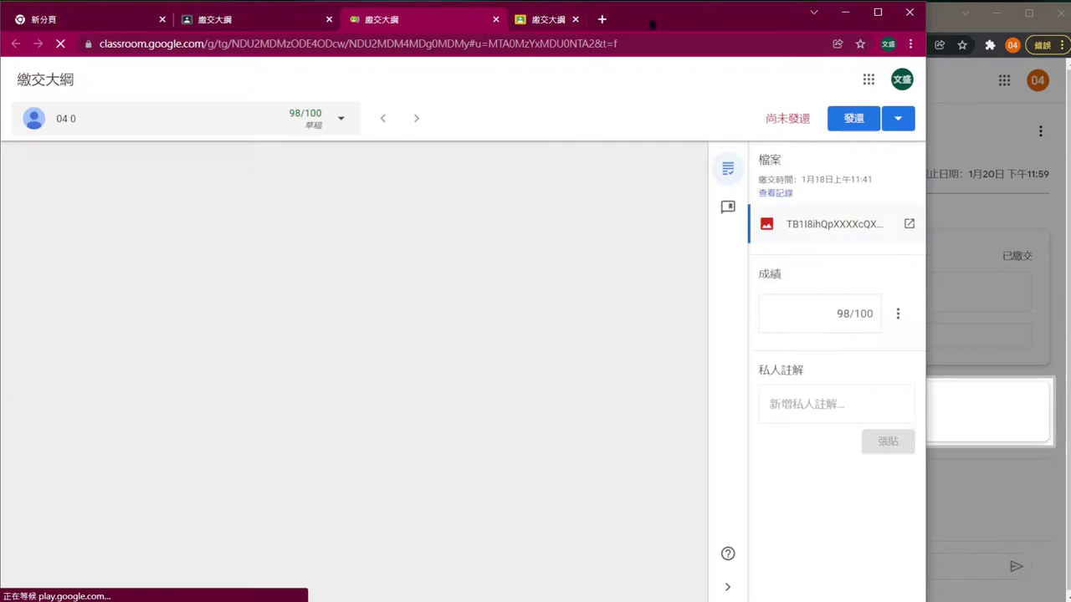
left_click(662, 18)
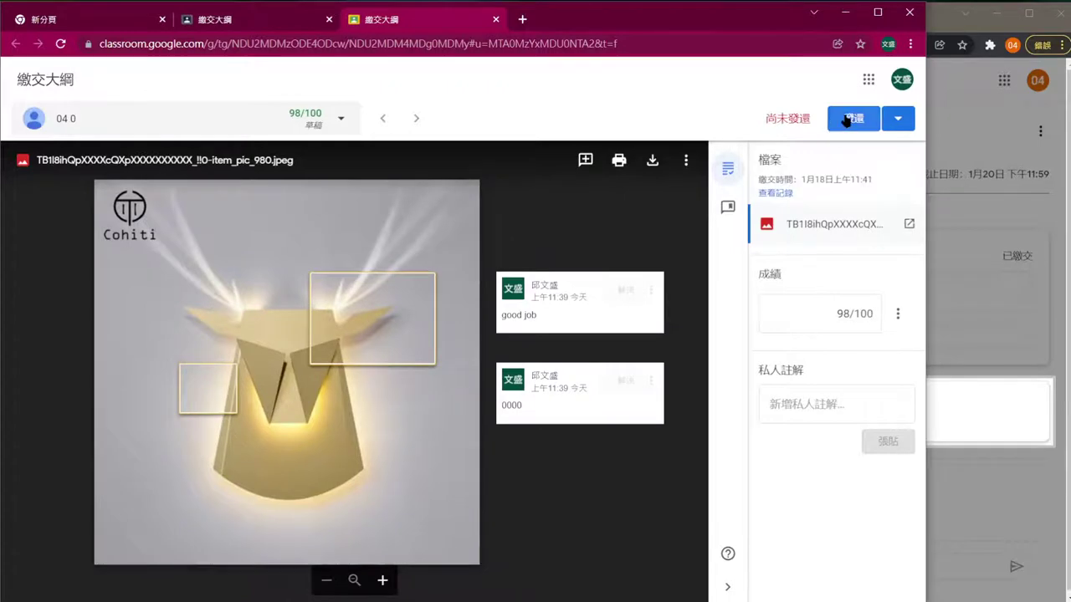
Step: Return the 繳交大綱 work to the student with the grade 98/100 and close the grading page
left_click_drag(831, 312, 852, 321)
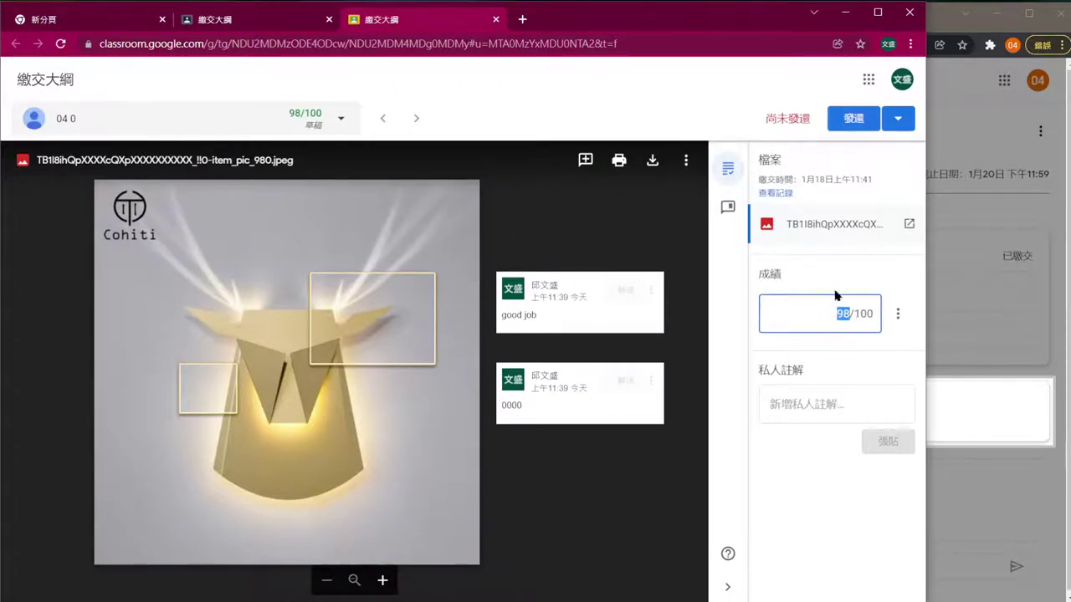
left_click(849, 124)
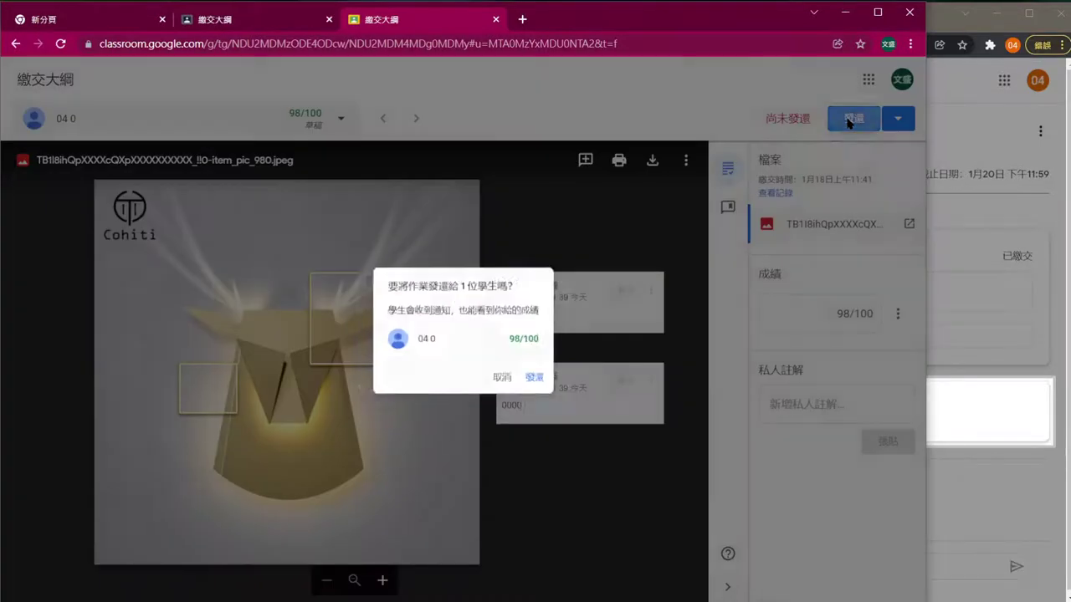
left_click(543, 387)
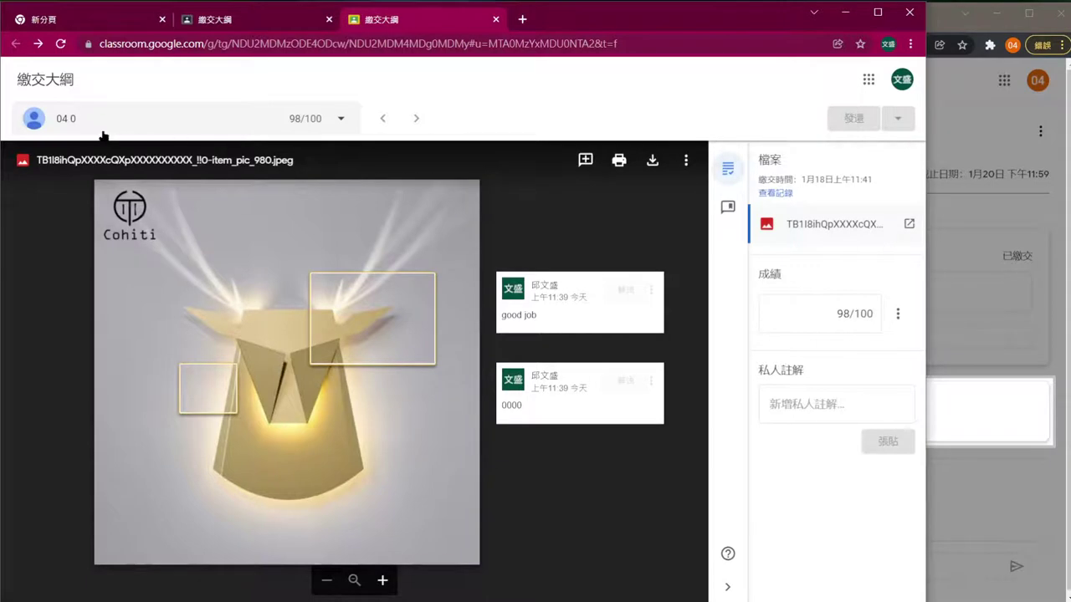
left_click(495, 19)
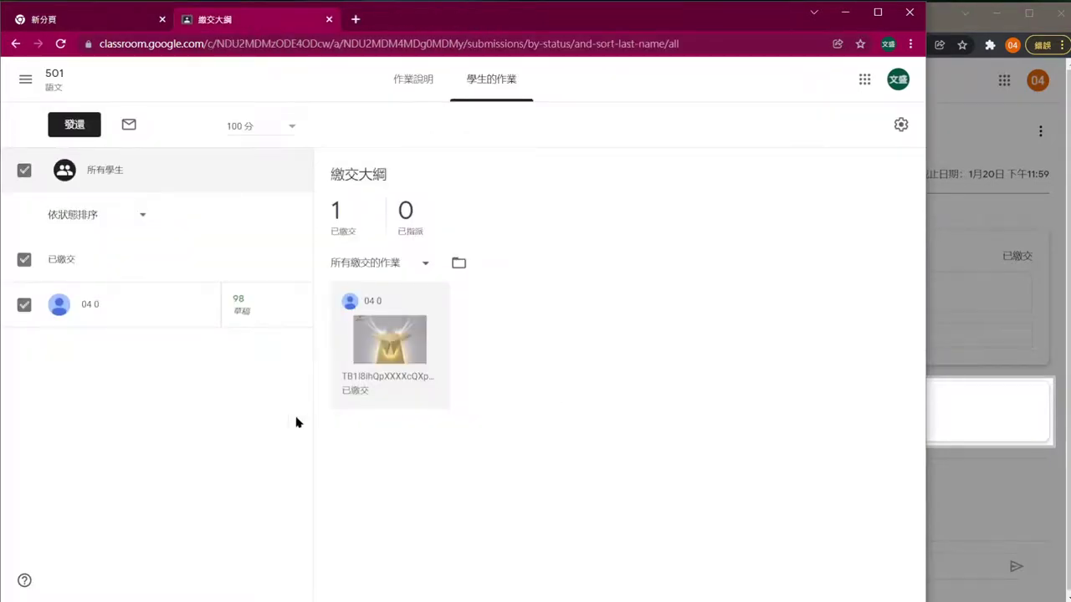
Step: Switch to the student's Classroom window, dismiss the private comment tip and check the returned grade on 繳交大綱
left_click(974, 484)
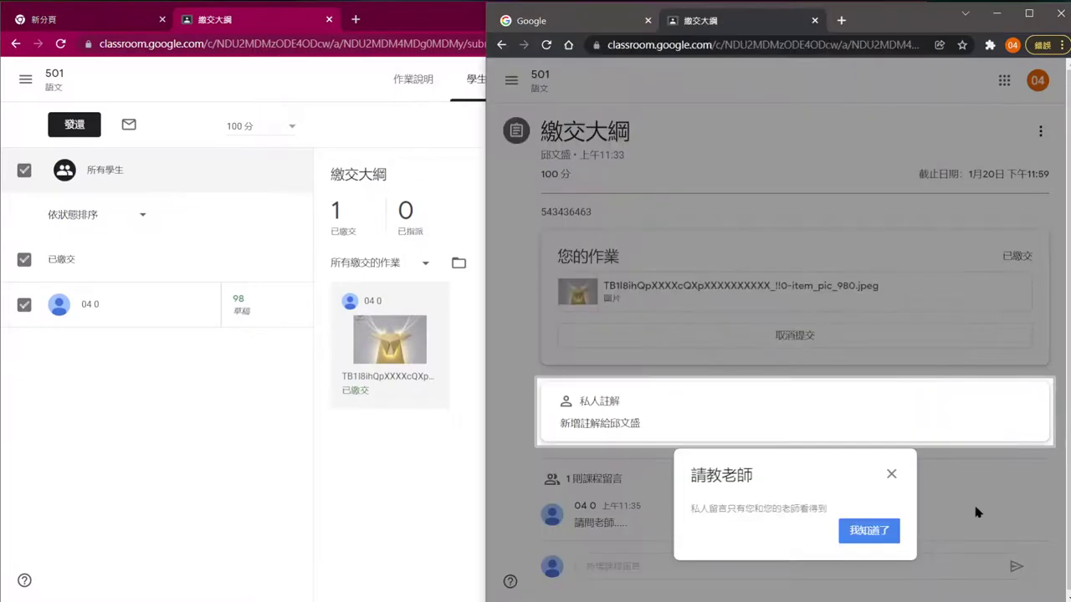
left_click(878, 536)
left_click(781, 334)
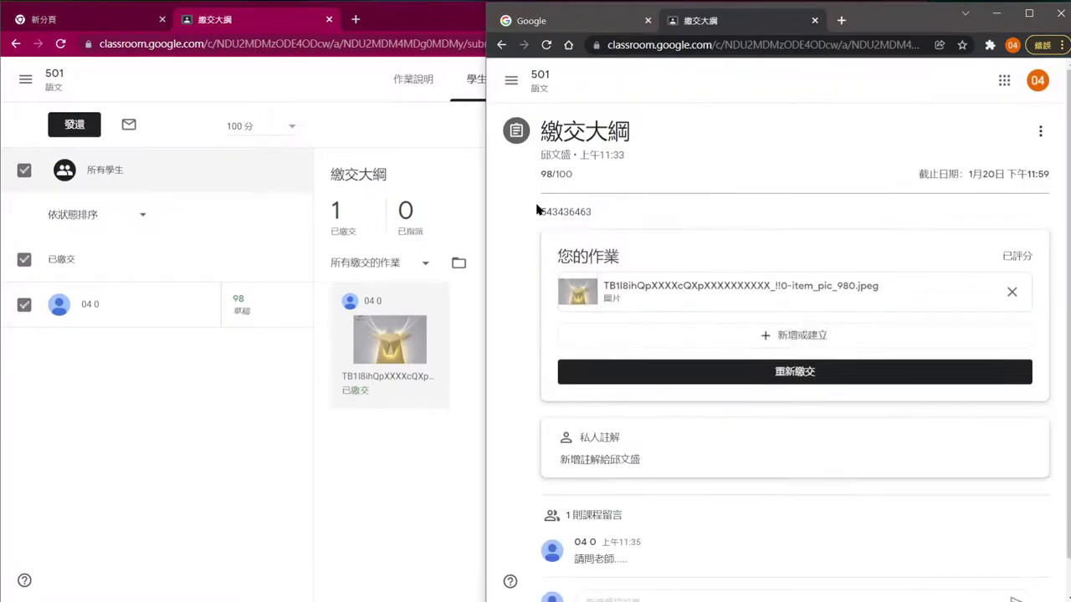
left_click_drag(532, 181, 585, 182)
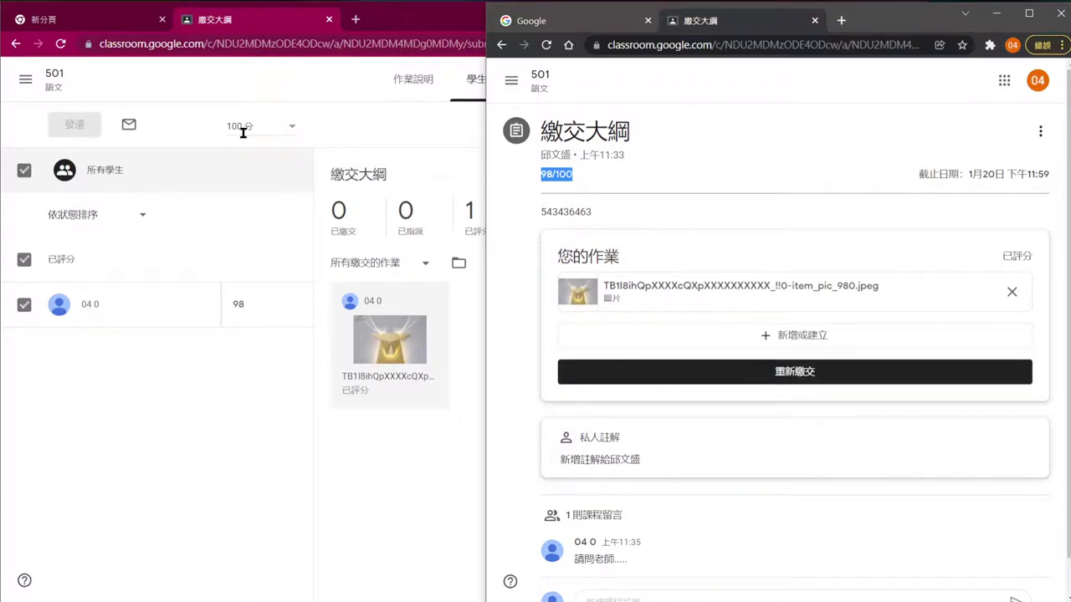
Step: Open the 501 語文 class stream in the teacher's Classroom and narrow that window to fit beside the student's
left_click(16, 43)
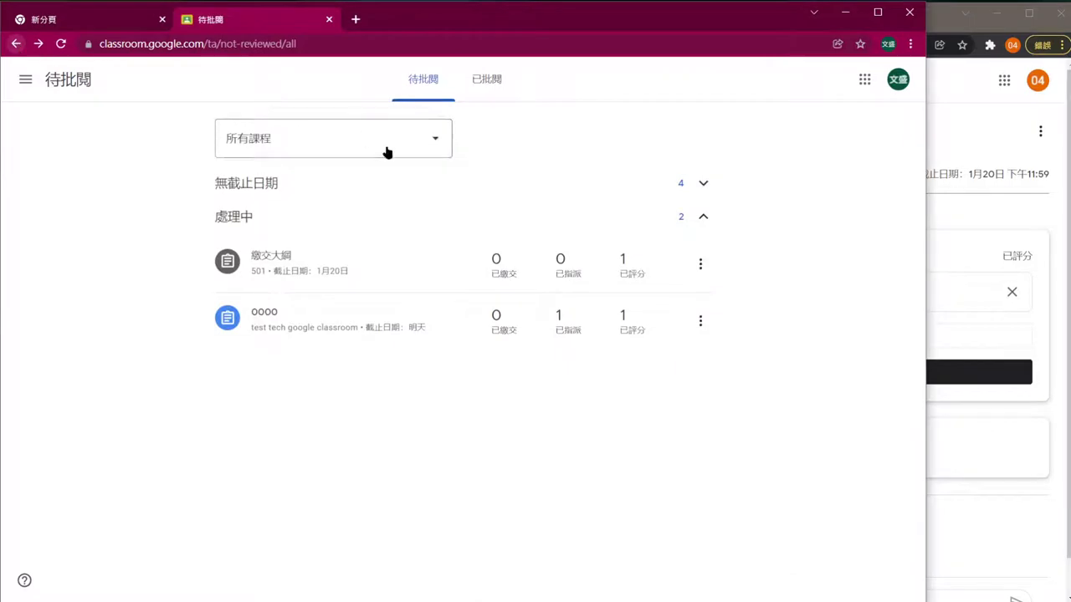
left_click(25, 80)
left_click(31, 84)
left_click(147, 183)
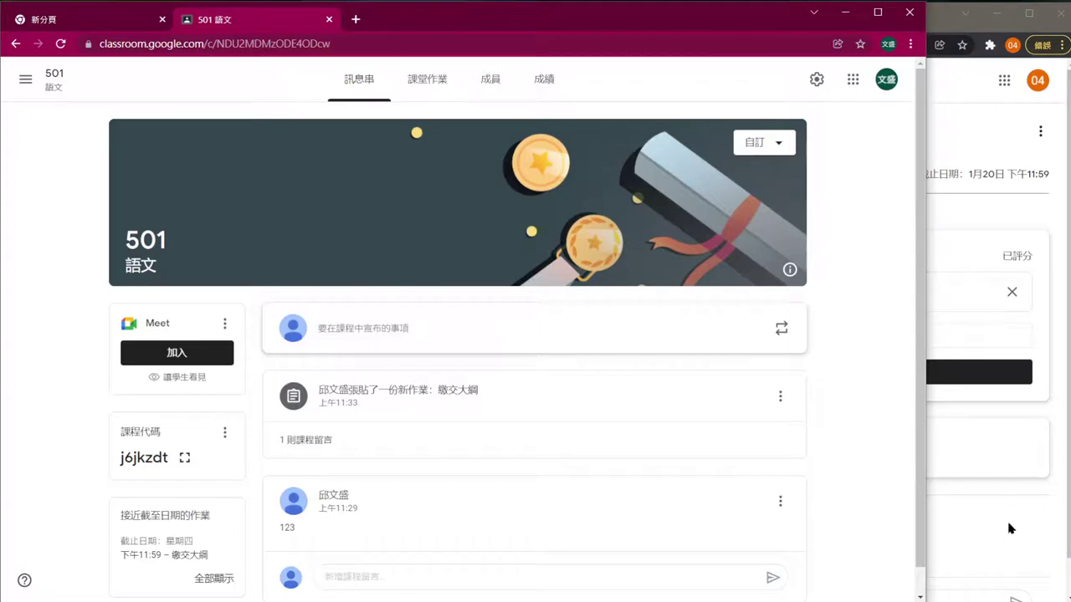
left_click_drag(927, 401, 488, 388)
Step: Switch to the XMind outline and review the notes on 批改 and the other 課堂作業 topics
left_click(932, 540)
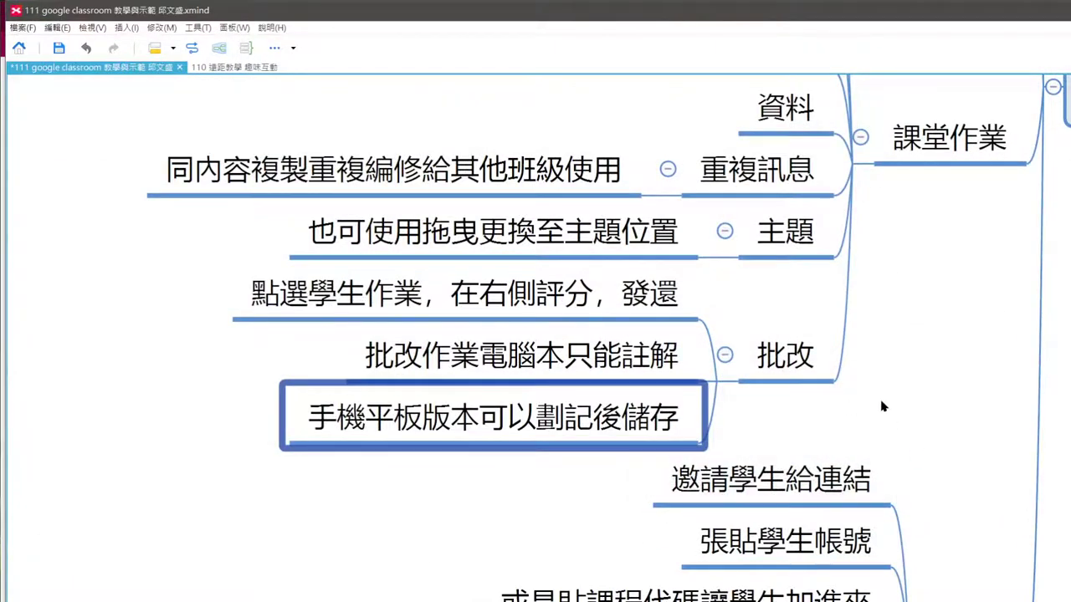
left_click(913, 400)
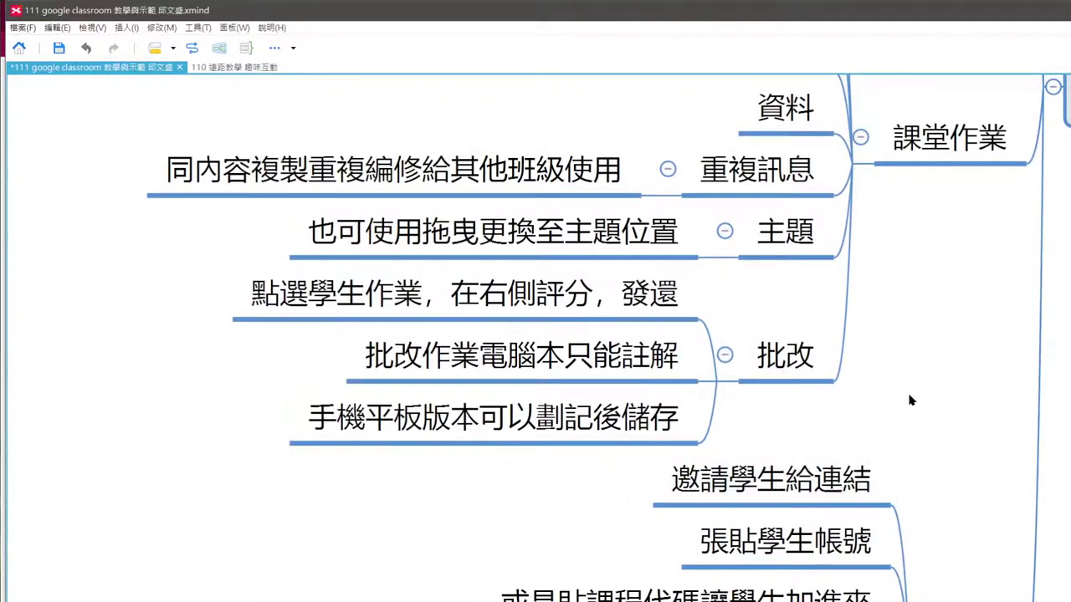
scroll(913, 400, "down", 1)
scroll(936, 391, "up", 4)
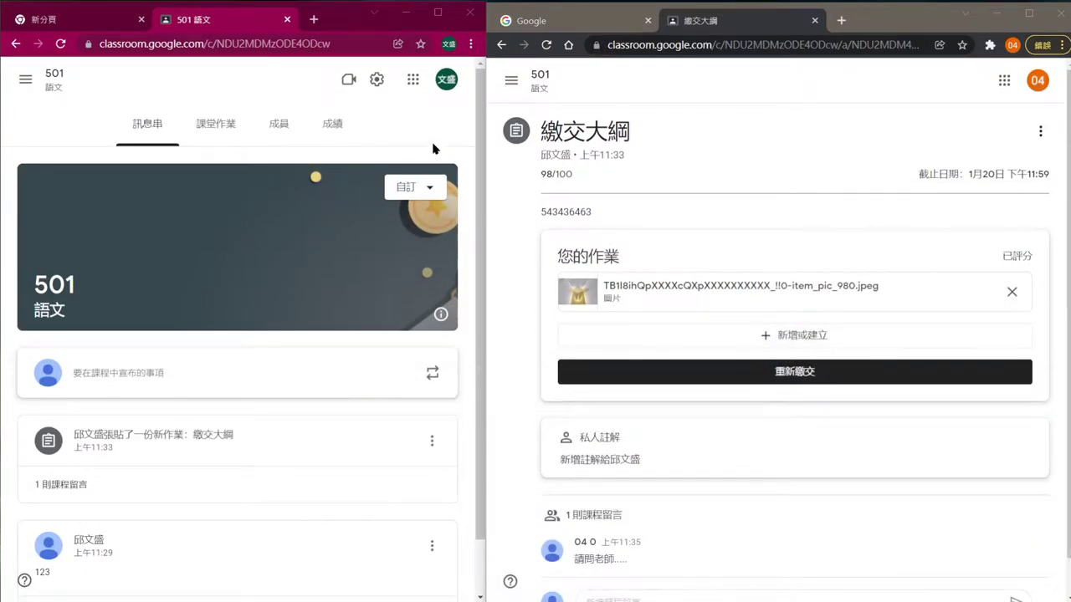
Step: Narrow the student's window, widen the teacher's Classroom window and open the 501 class's 課堂作業 page there
left_click_drag(485, 125, 643, 149)
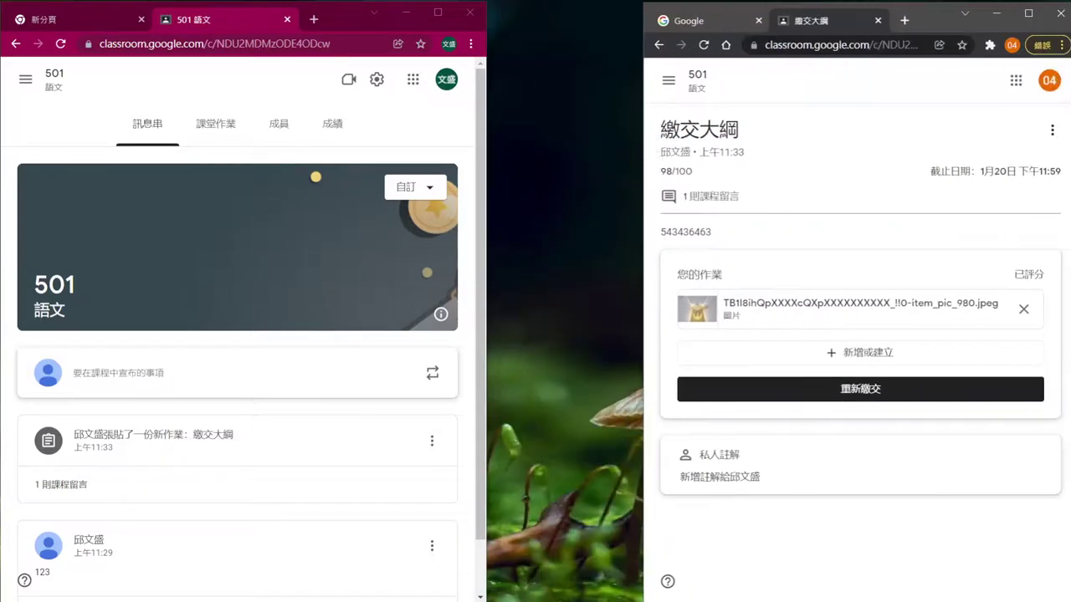
left_click(483, 127)
left_click_drag(483, 123, 653, 126)
left_click(306, 125)
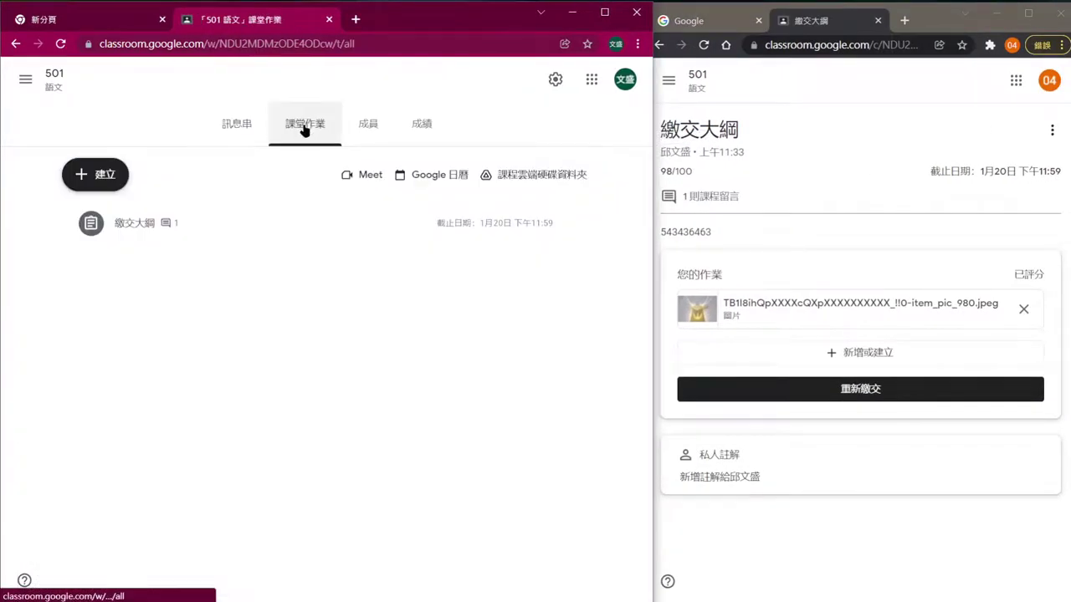
Step: Look over the types of classwork that can be created, check the 501 class stream and return to 課堂作業
left_click(84, 174)
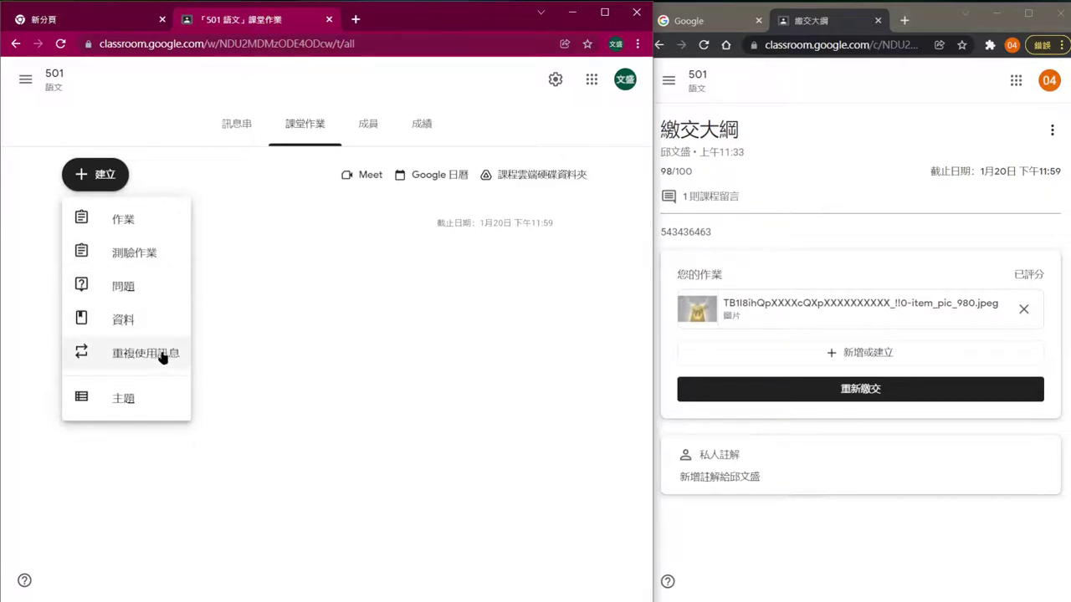
left_click(241, 124)
scroll(373, 434, "down", 1)
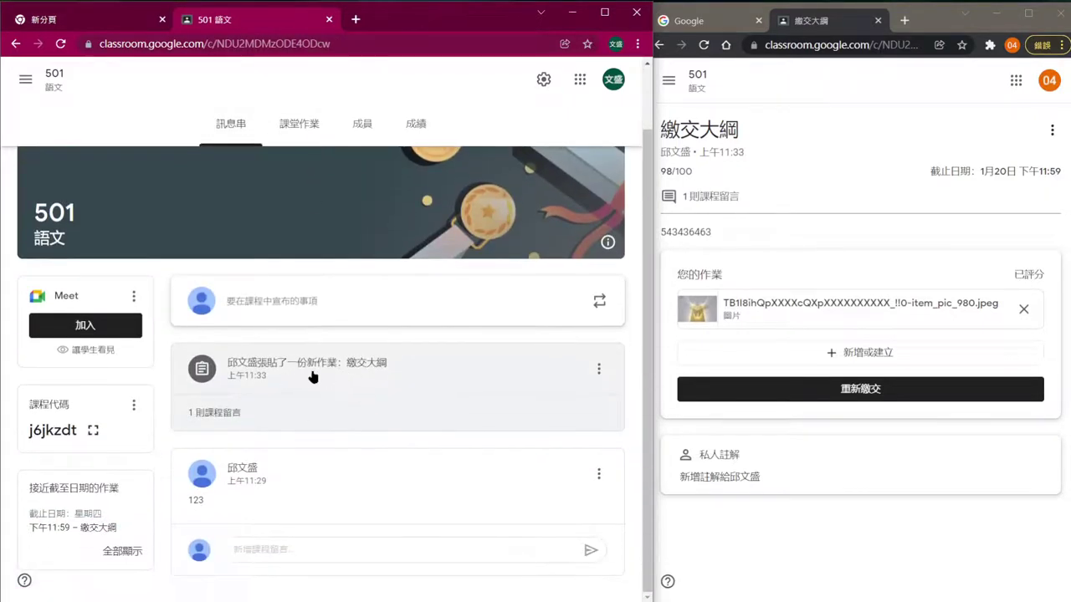
left_click(312, 126)
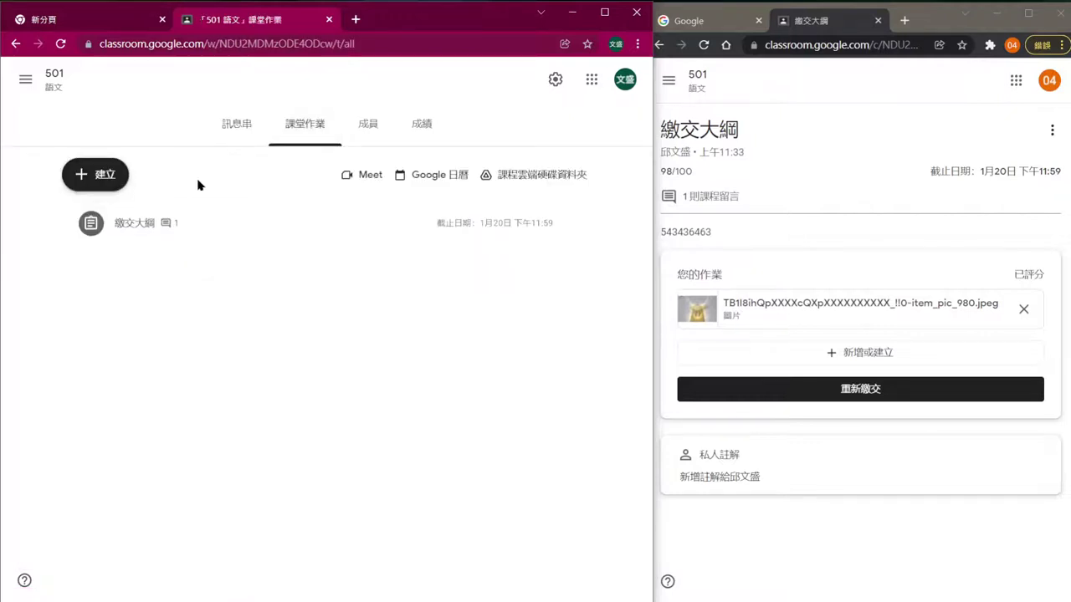
Step: Reuse the 繳交大綱 post from the 501 語文 class as a new assignment, with new copies of all attachments
left_click(112, 174)
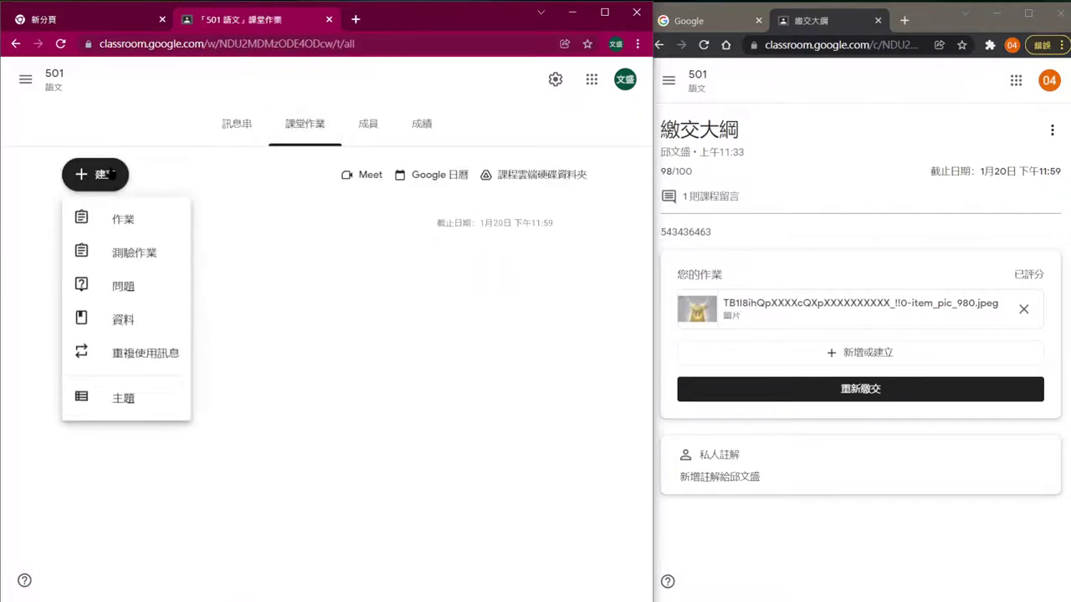
left_click(145, 358)
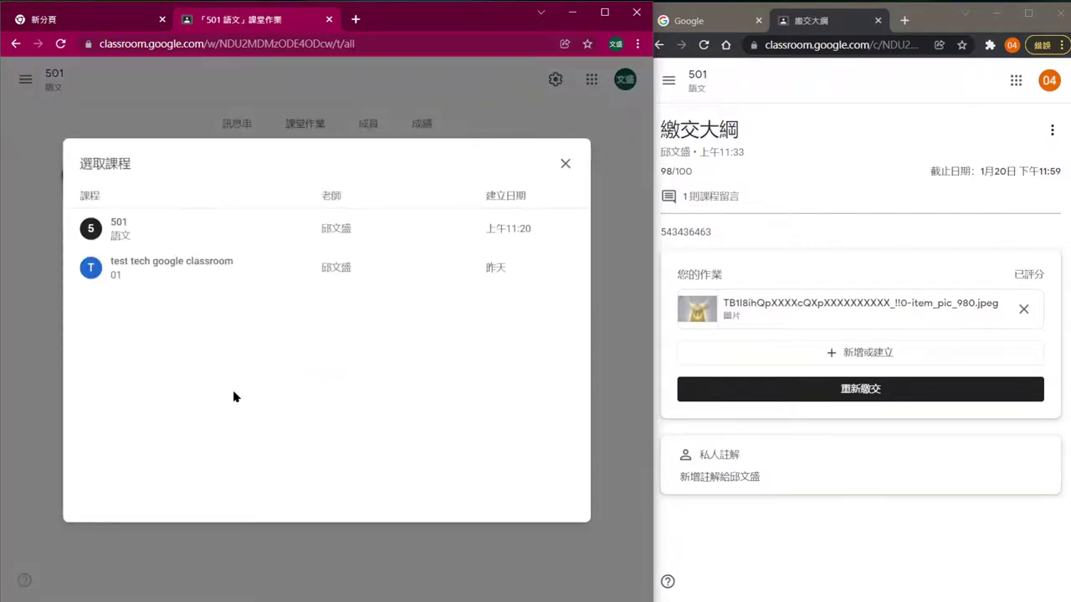
left_click(186, 232)
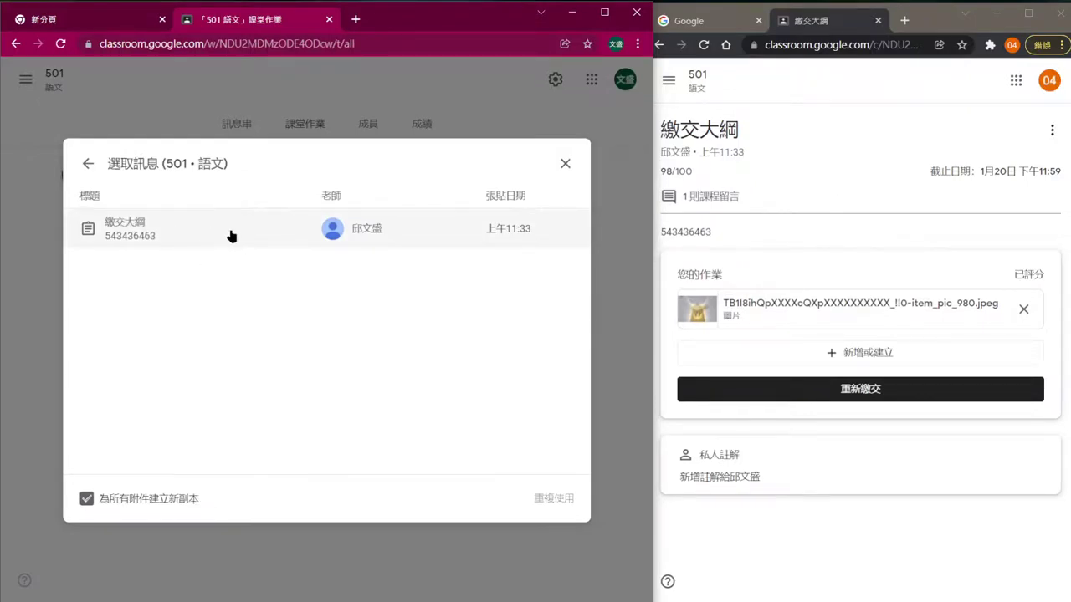
left_click(171, 227)
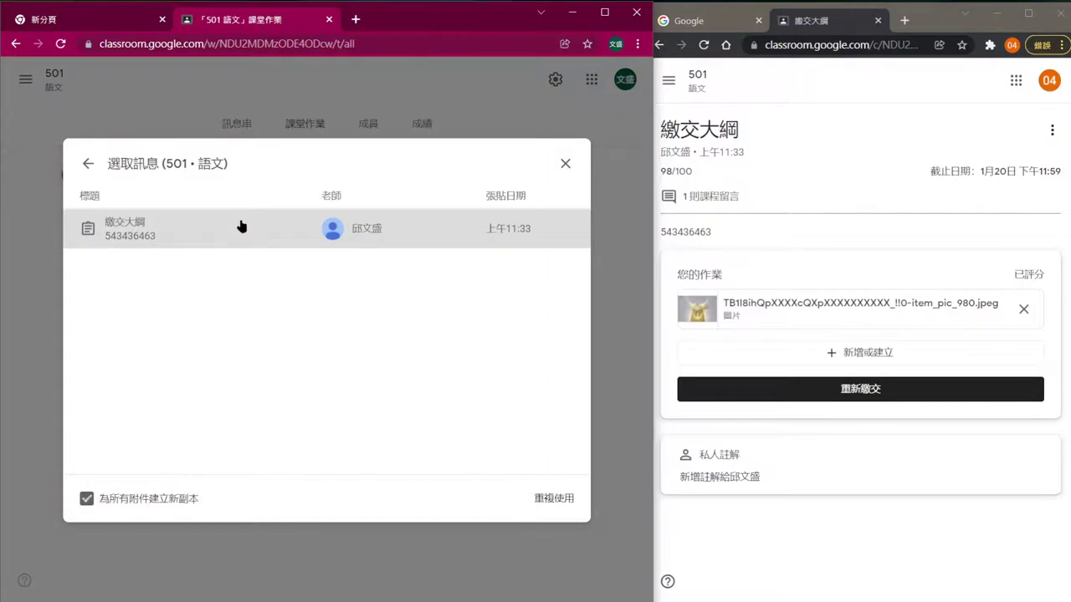
left_click(552, 500)
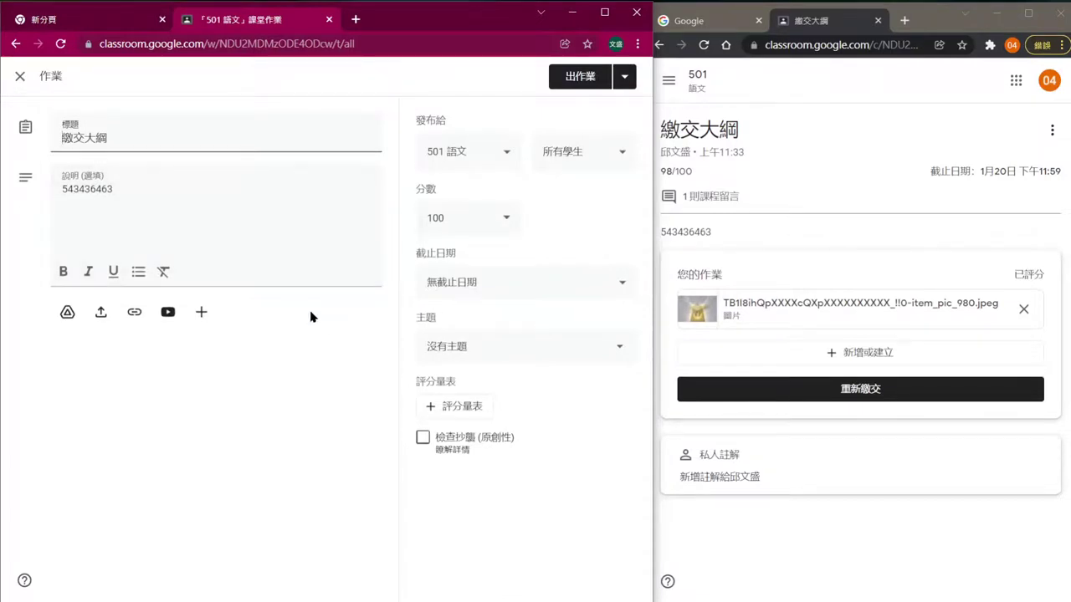
left_click_drag(154, 189, 90, 189)
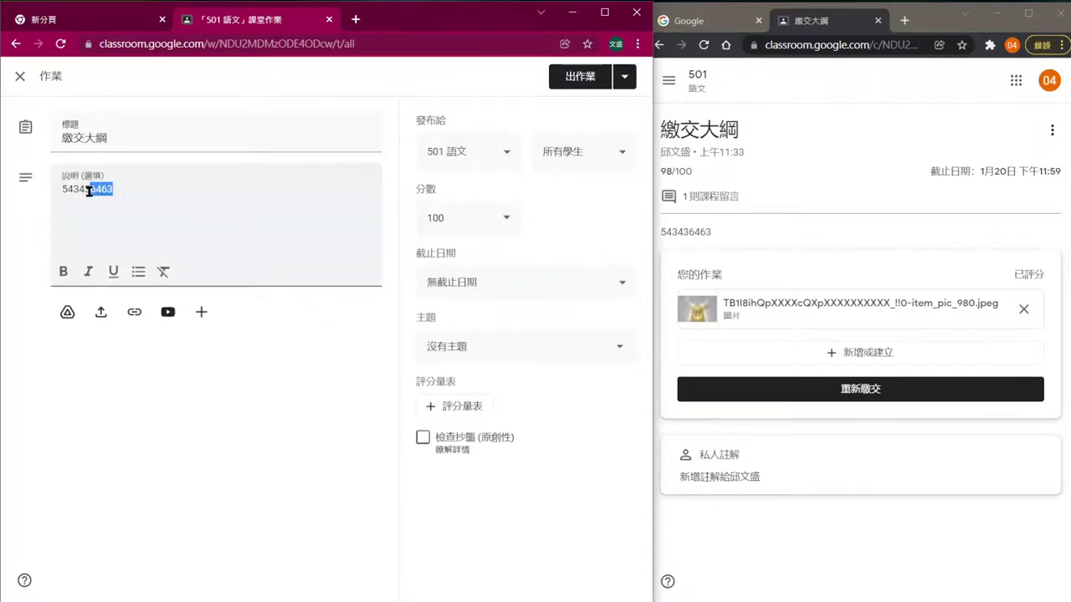
type("453753023")
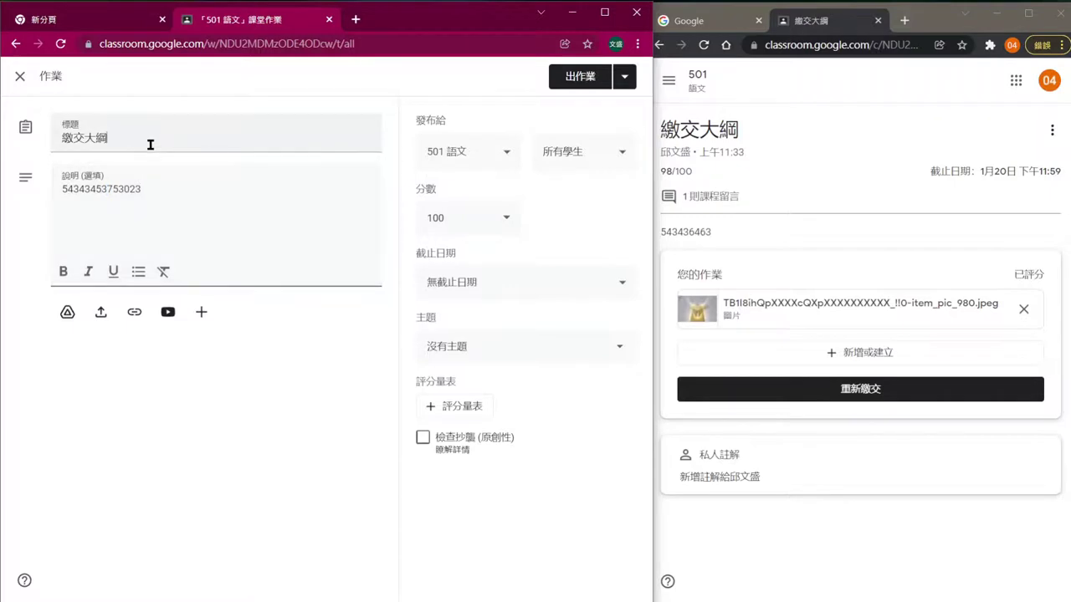
left_click(149, 142)
Step: Add the test tech google classroom class to the reused assignment's recipients alongside 501 語文
left_click(506, 151)
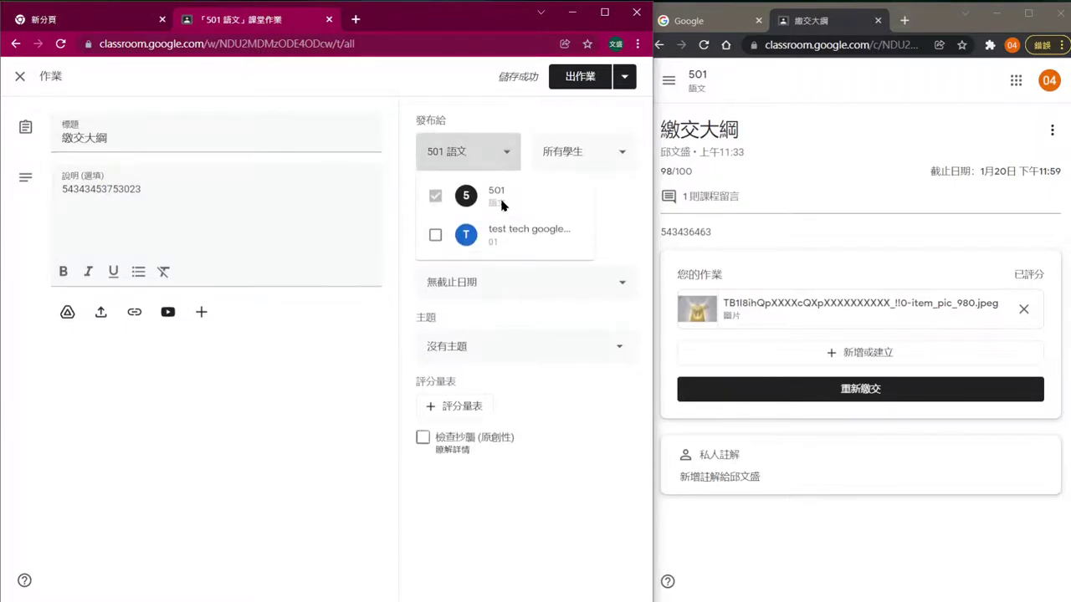
left_click(434, 235)
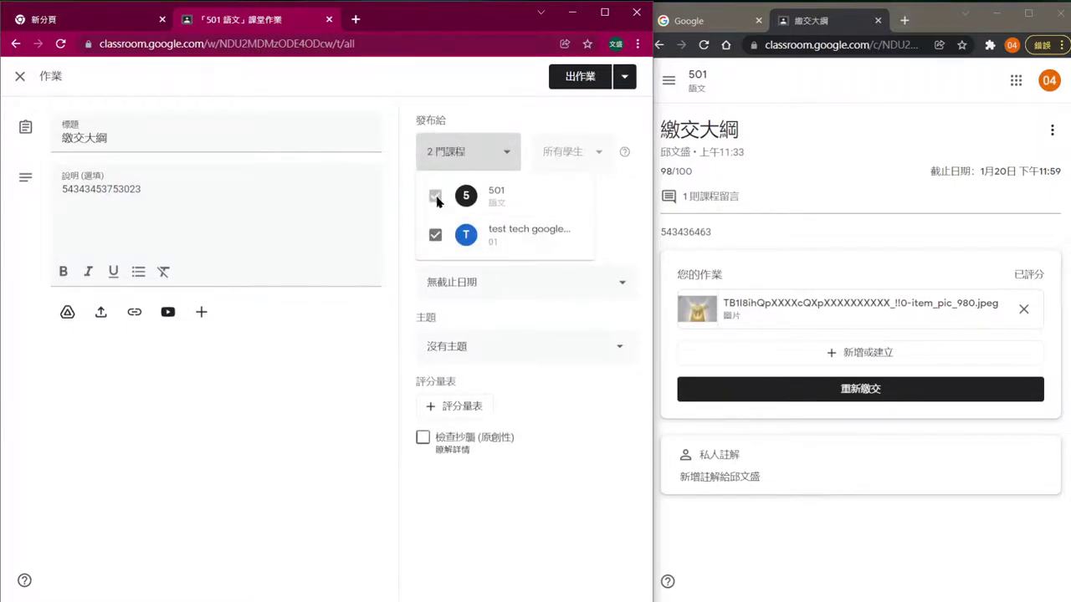
left_click(498, 115)
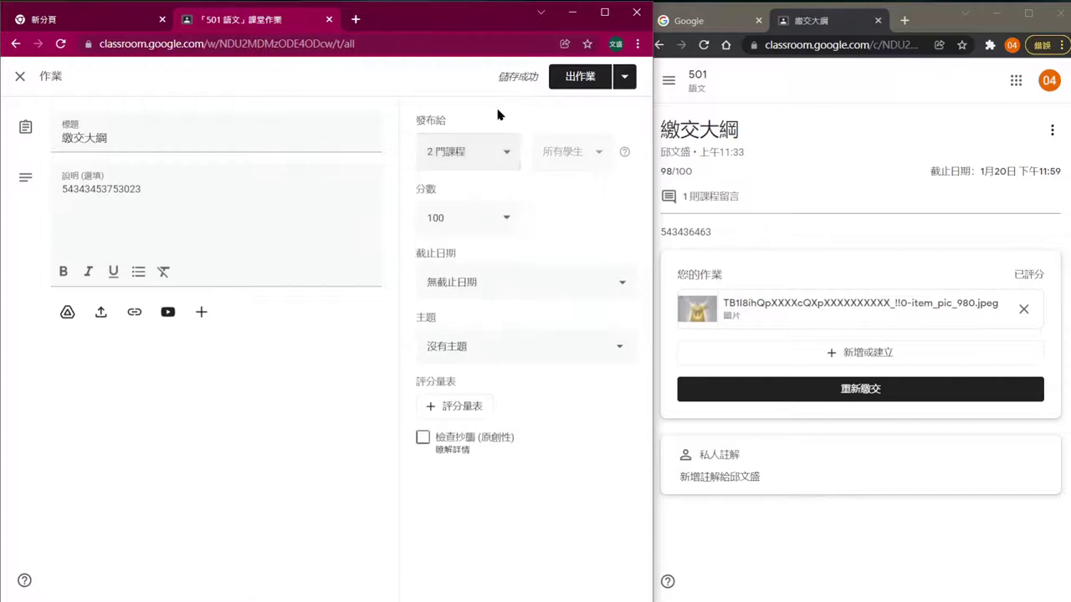
Step: Post the reused 繳交大綱 assignment to both selected classes
left_click(587, 83)
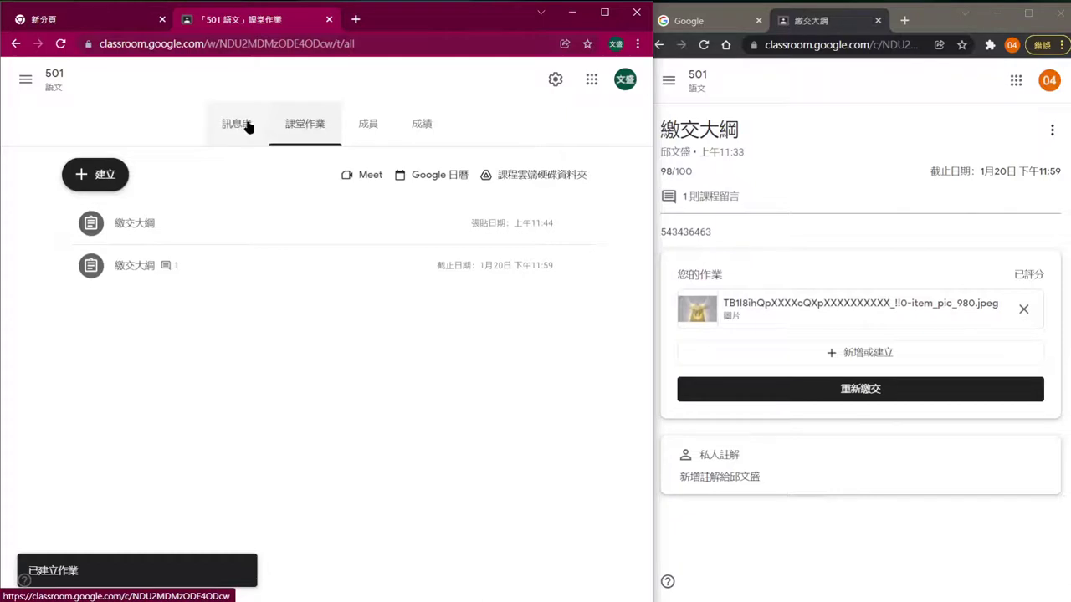
Step: Look at the new-topic form without adding a topic, and check the 501 class's gradebook
left_click(99, 174)
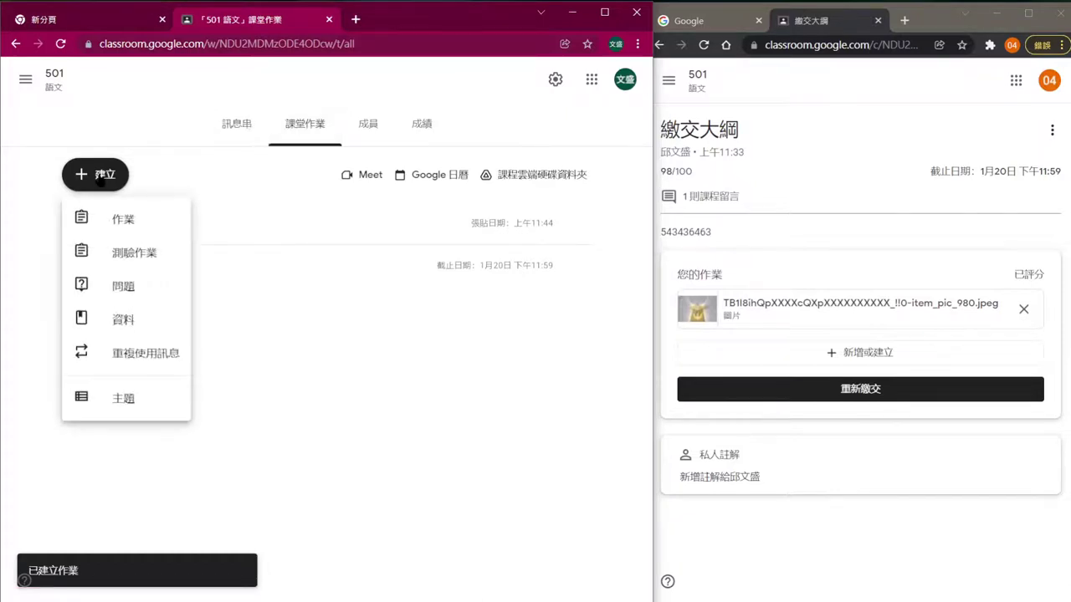
left_click(134, 399)
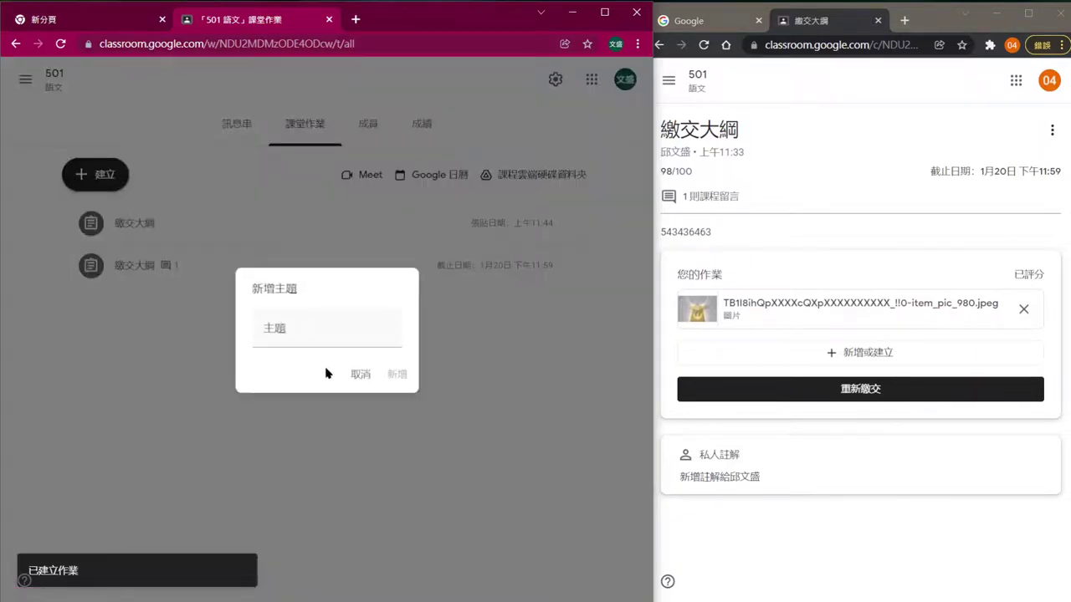
left_click(360, 375)
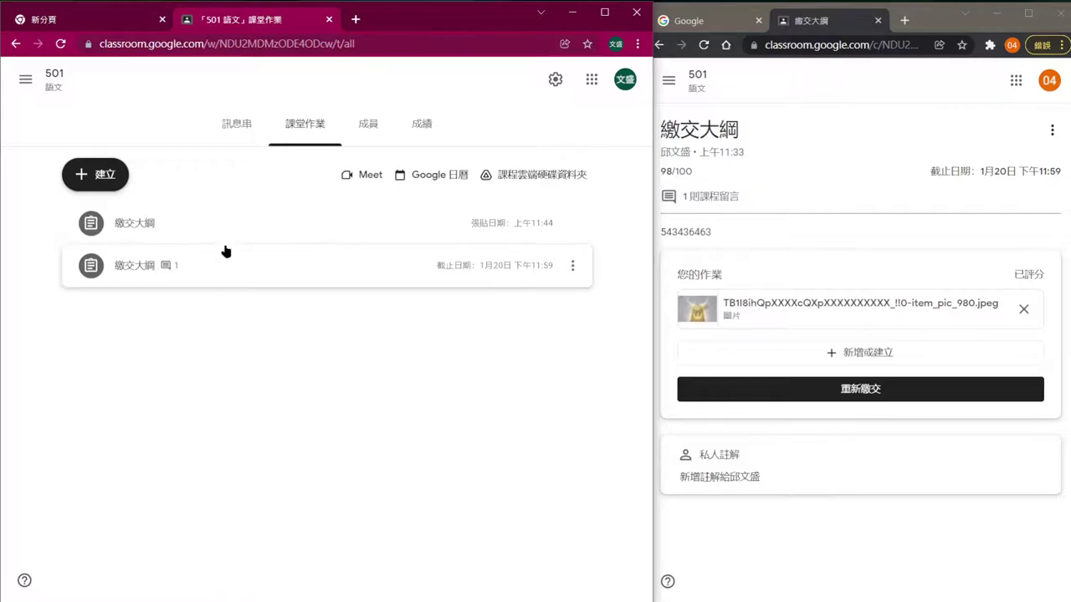
left_click(98, 174)
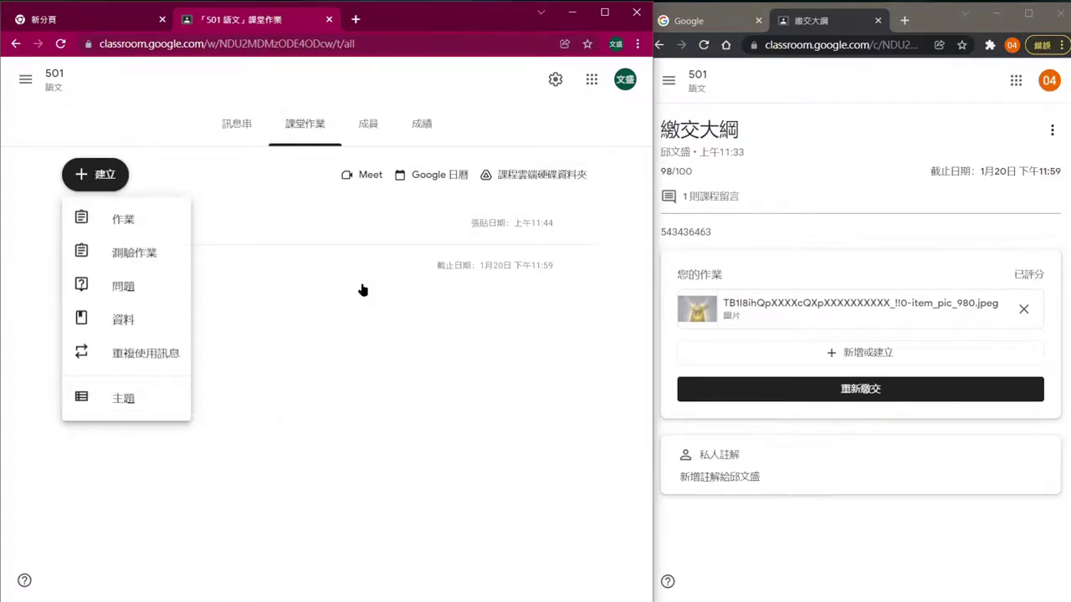
left_click(424, 128)
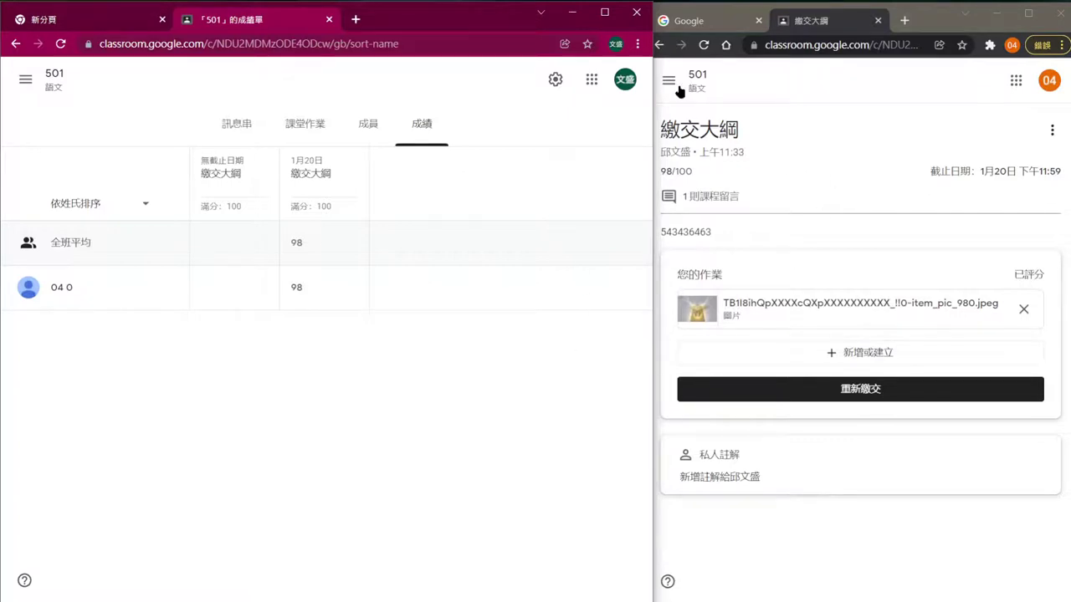
Step: Switch to the XMind mind map and locate the 行事曆好好運用 topic in the 建議 branch
mouse_move(651, 83)
left_mouse_down()
mouse_move(298, 77)
mouse_move(636, 89)
left_mouse_up()
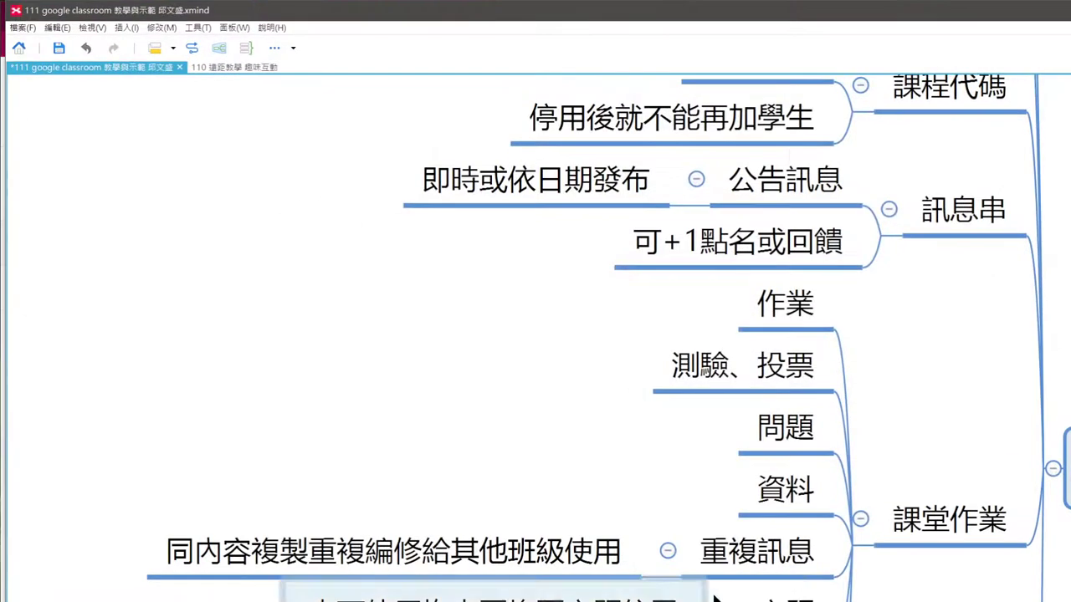
scroll(908, 383, "up", 10)
scroll(535, 335, "up", 5)
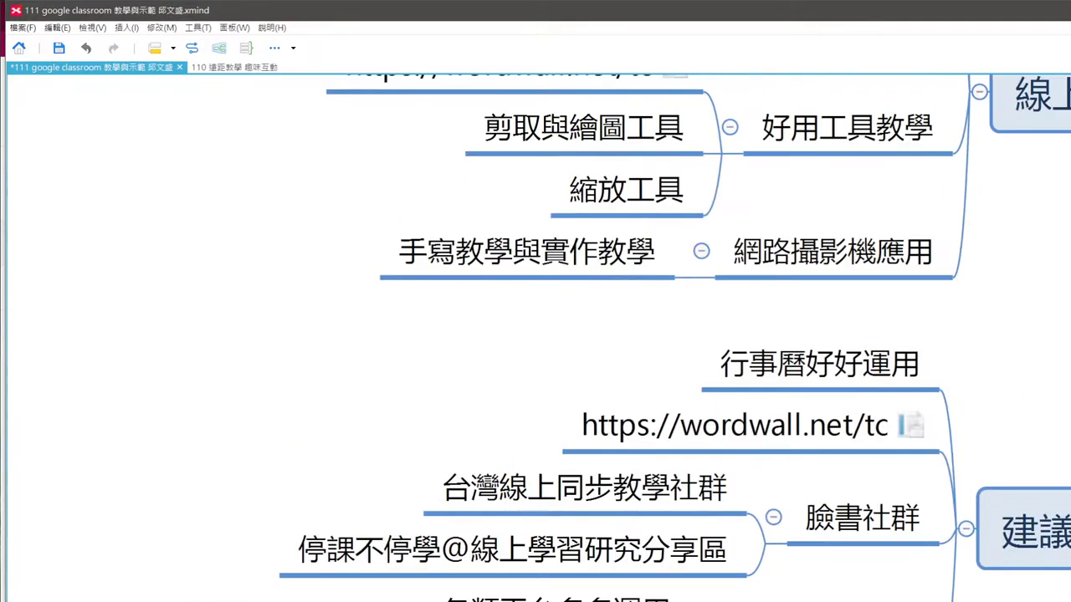
scroll(535, 334, "down", 1)
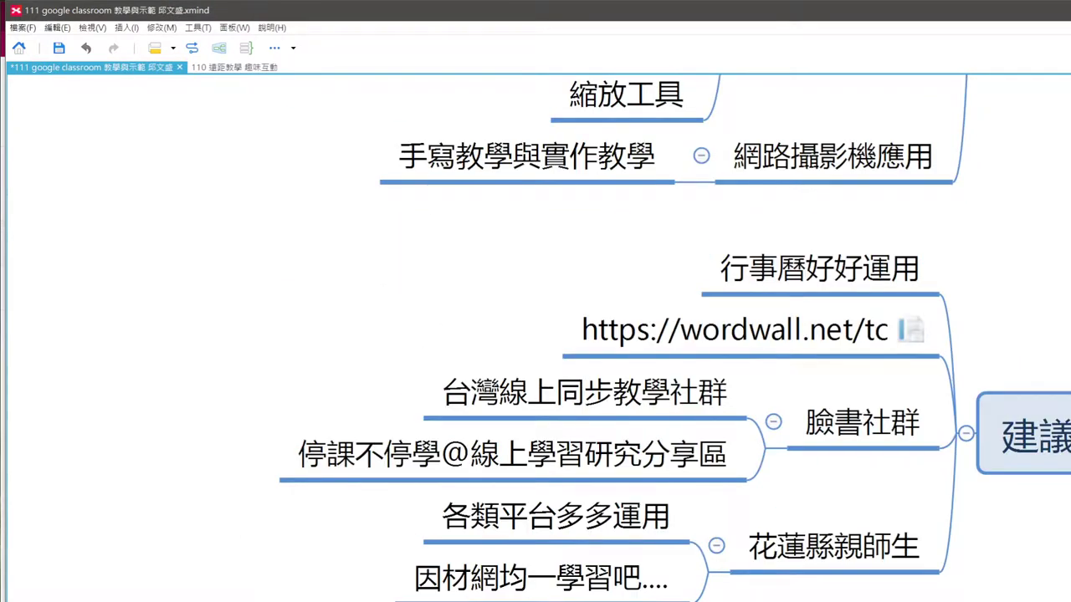
left_click(943, 289)
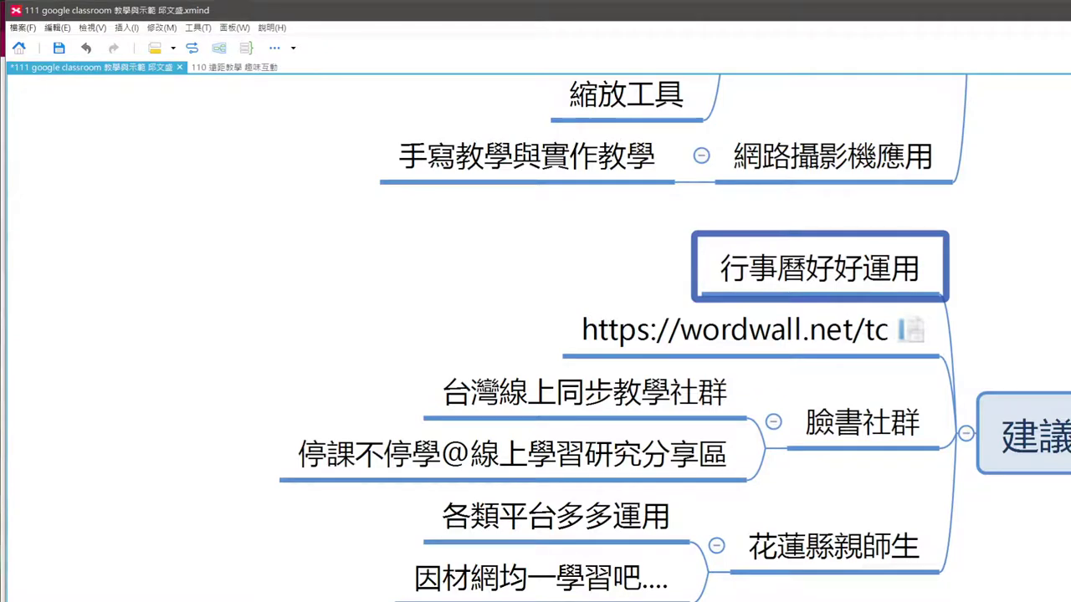
Step: Switch back to Classroom, look through the week of January 16–22 in the all-courses calendar, and return to the 501 gradebook
left_click_drag(879, 15, 900, 516)
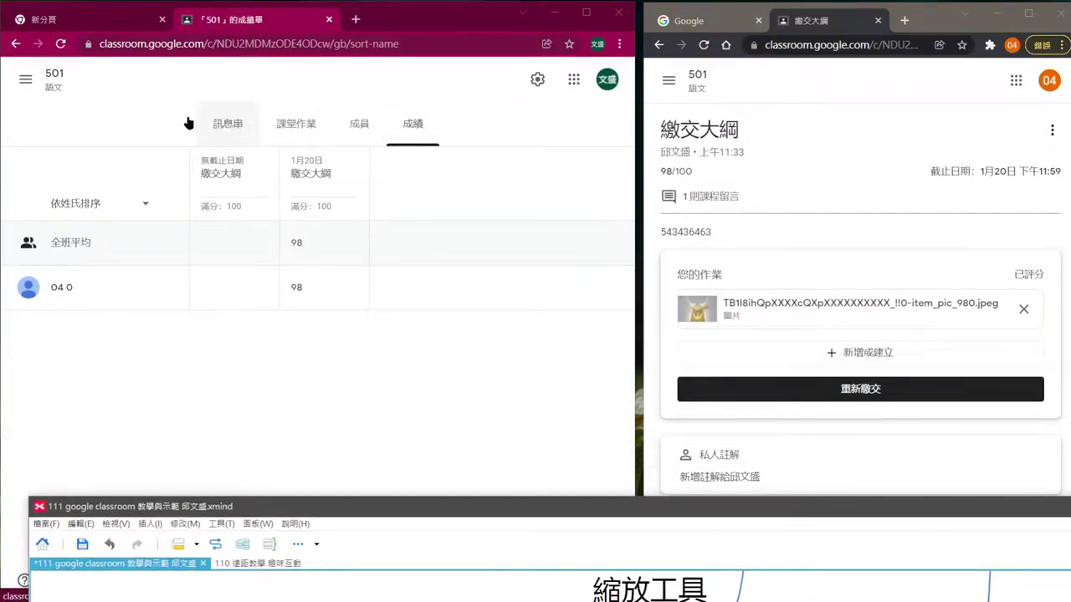
left_click(25, 79)
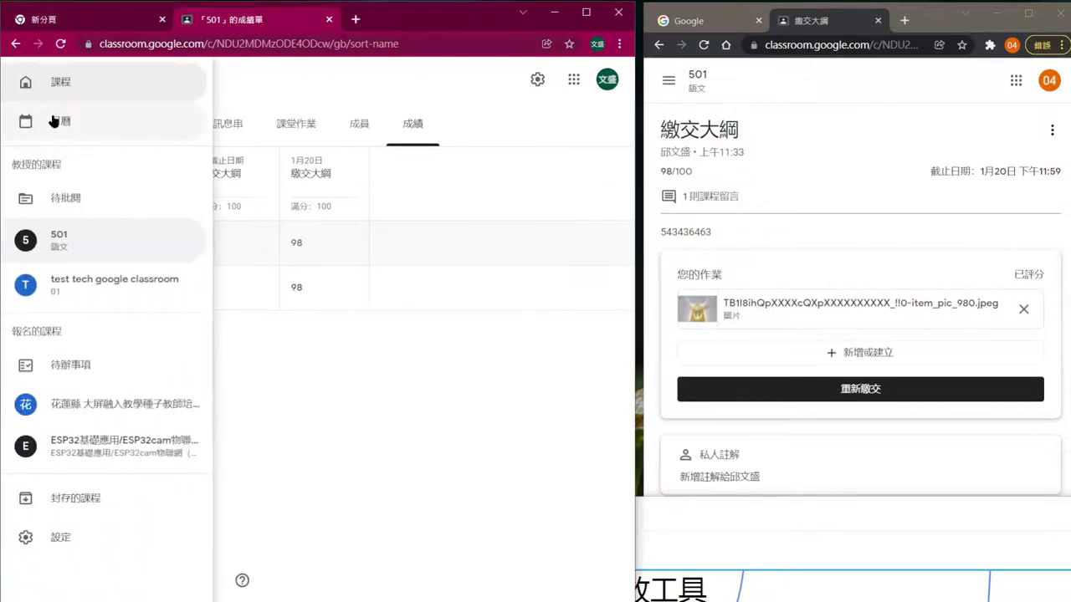
left_click(53, 121)
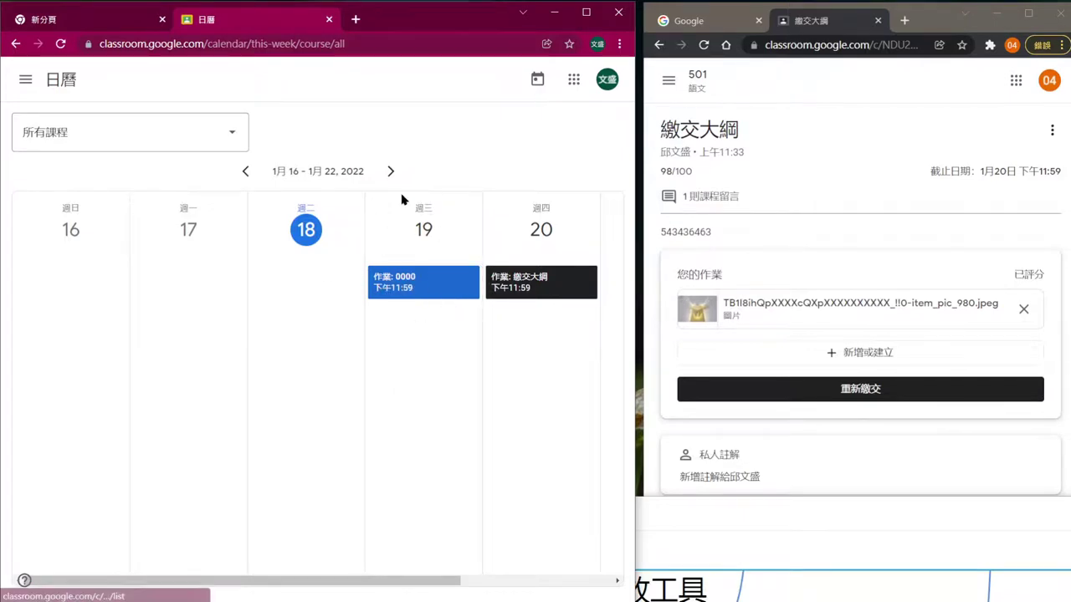
left_click(561, 581)
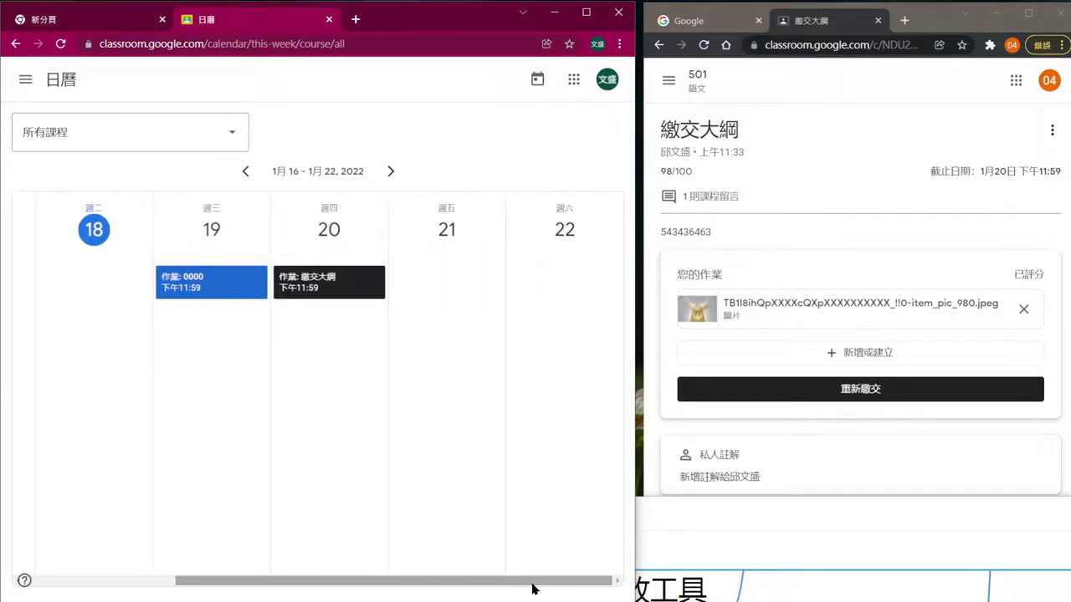
left_click_drag(528, 582, 344, 580)
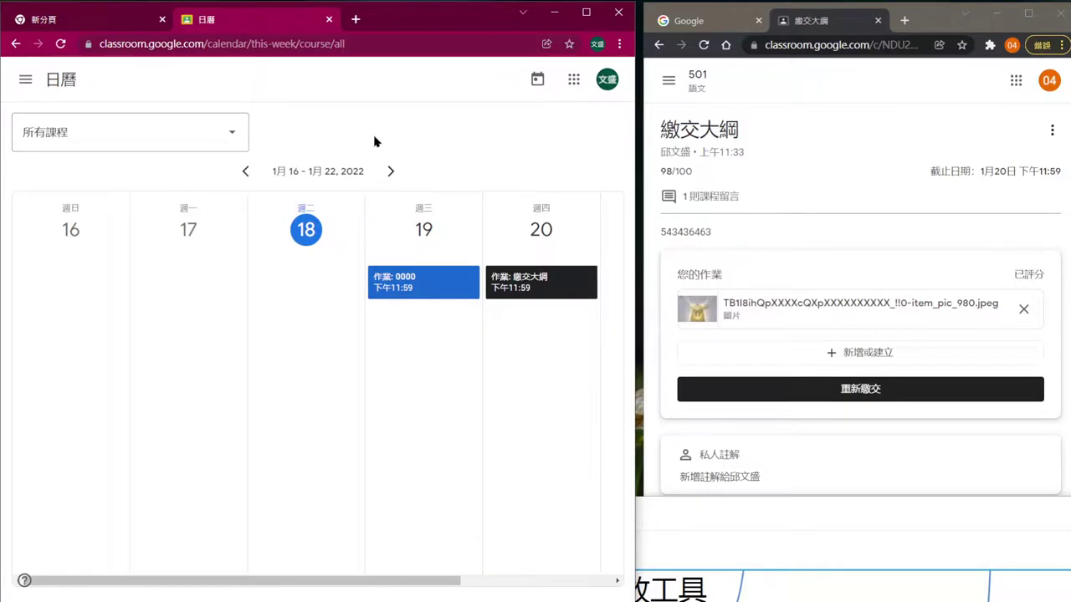
left_click(16, 44)
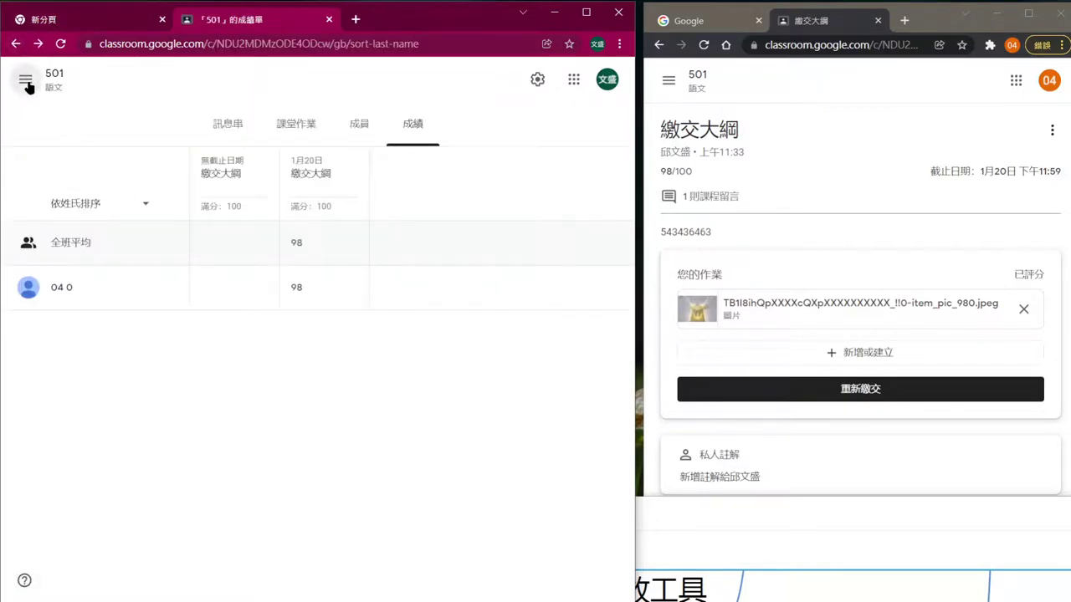
left_click(25, 79)
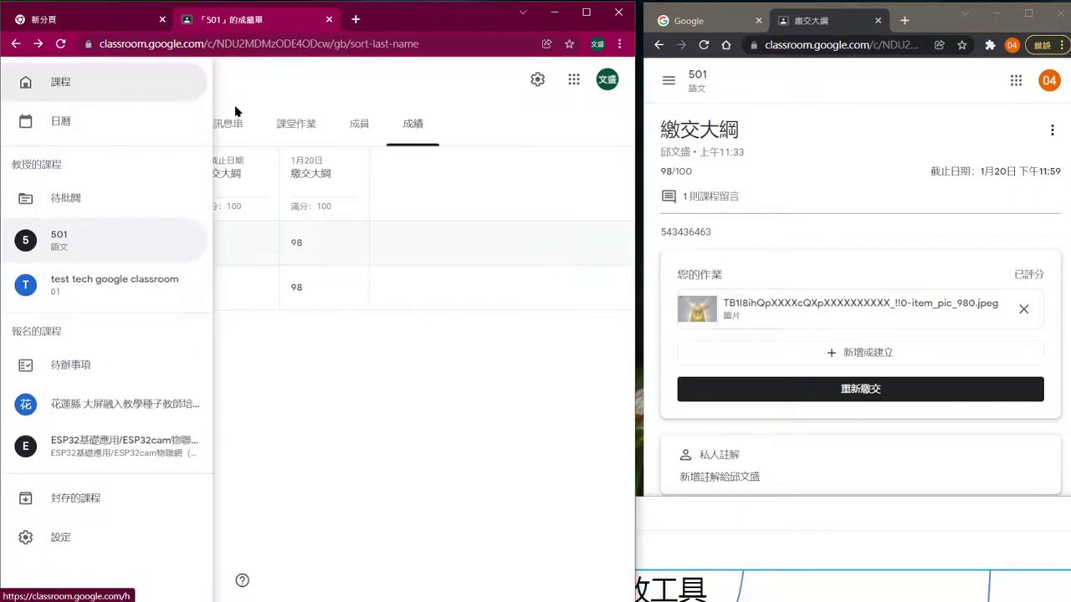
left_click(288, 87)
Step: Follow the wordwall.net/tc link from the XMind mind map, view Wordwall's login page, and close its tab
left_click_drag(816, 505, 806, 41)
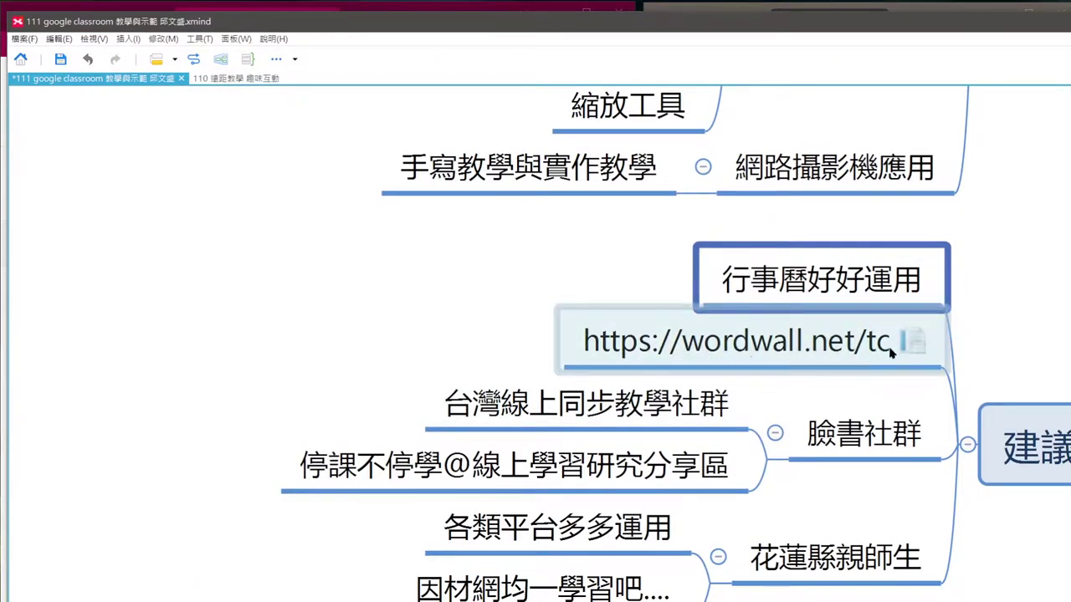
left_click(911, 341)
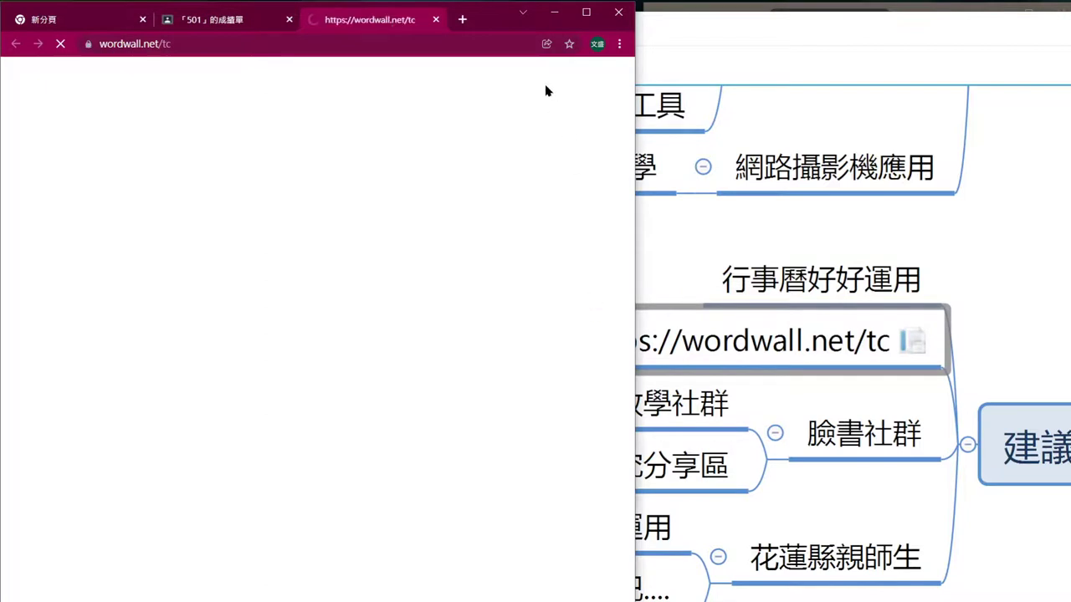
left_click_drag(636, 50, 1069, 77)
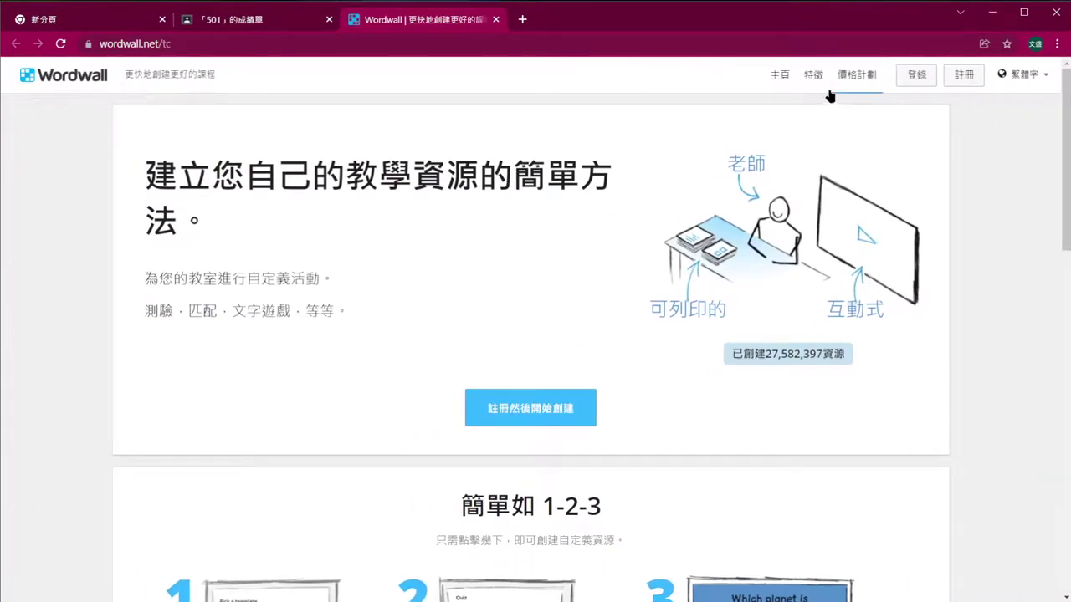
left_click(917, 75)
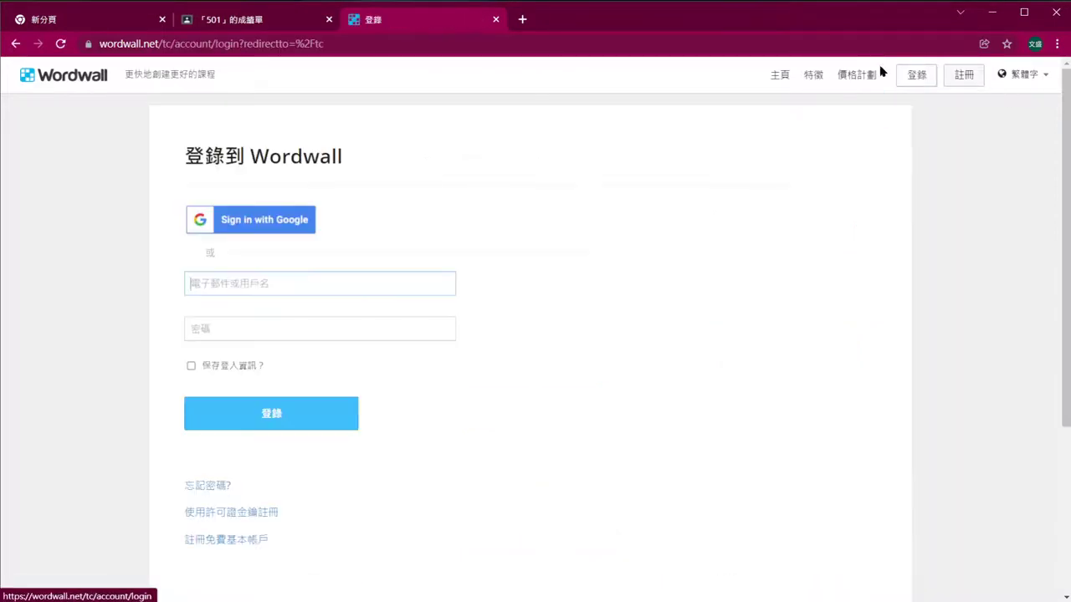
left_click(495, 19)
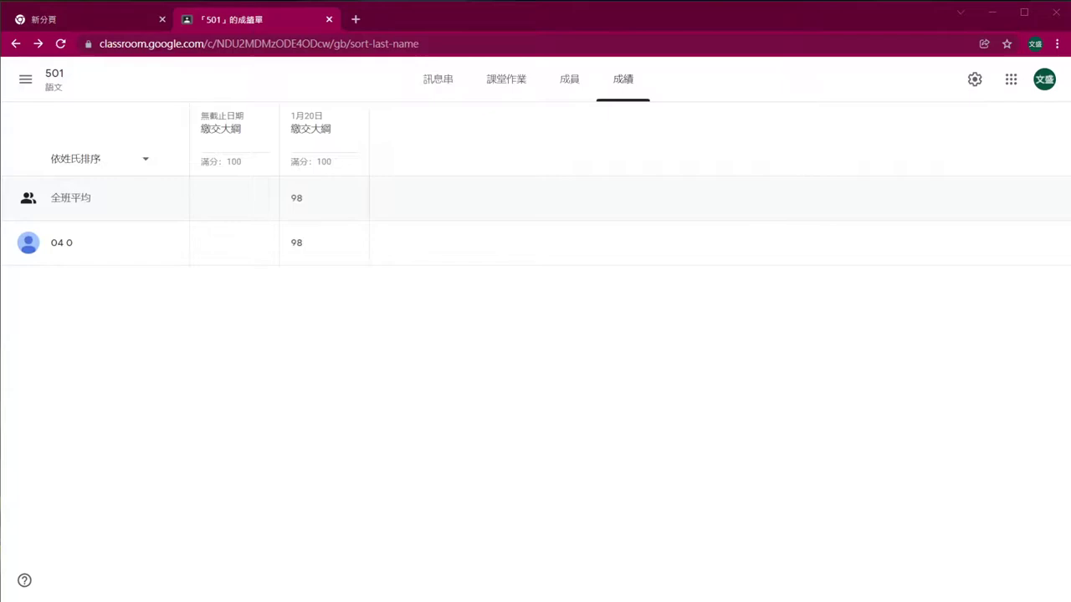
Step: Switch to the Google Meet browser window, widen it across the screen, and open a new tab in it
key("alt+Tab")
left_click_drag(862, 163, 608, 21)
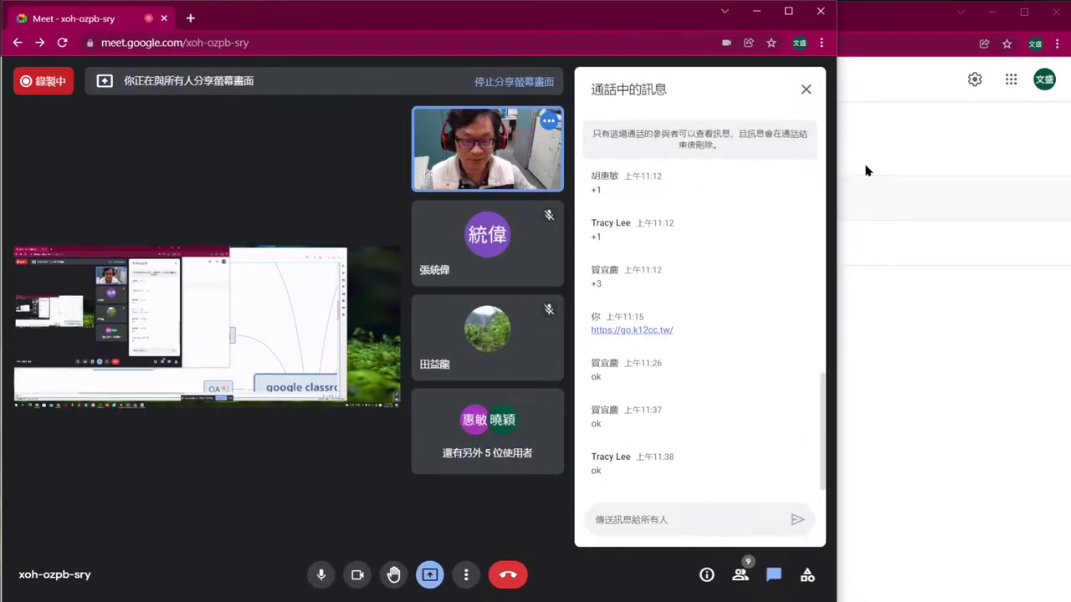
left_click_drag(837, 148, 1069, 148)
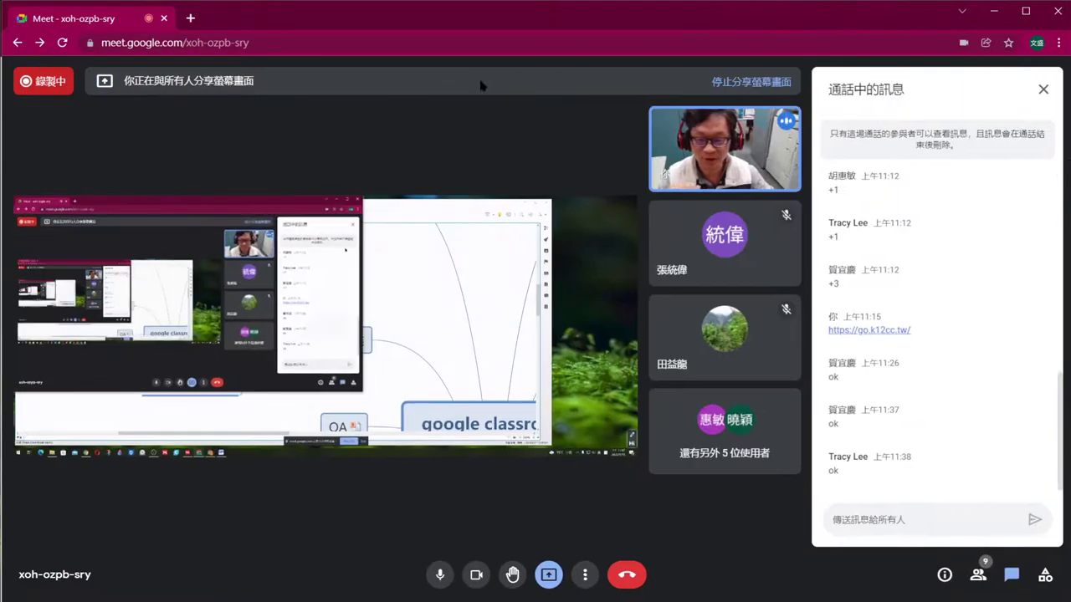
left_click(190, 18)
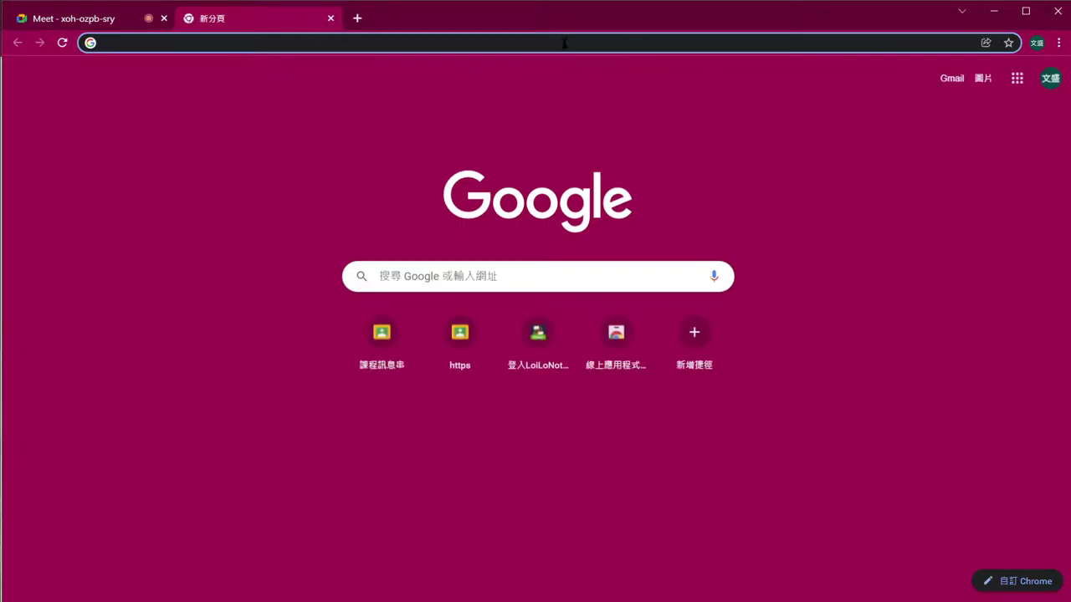
key("alt+Tab")
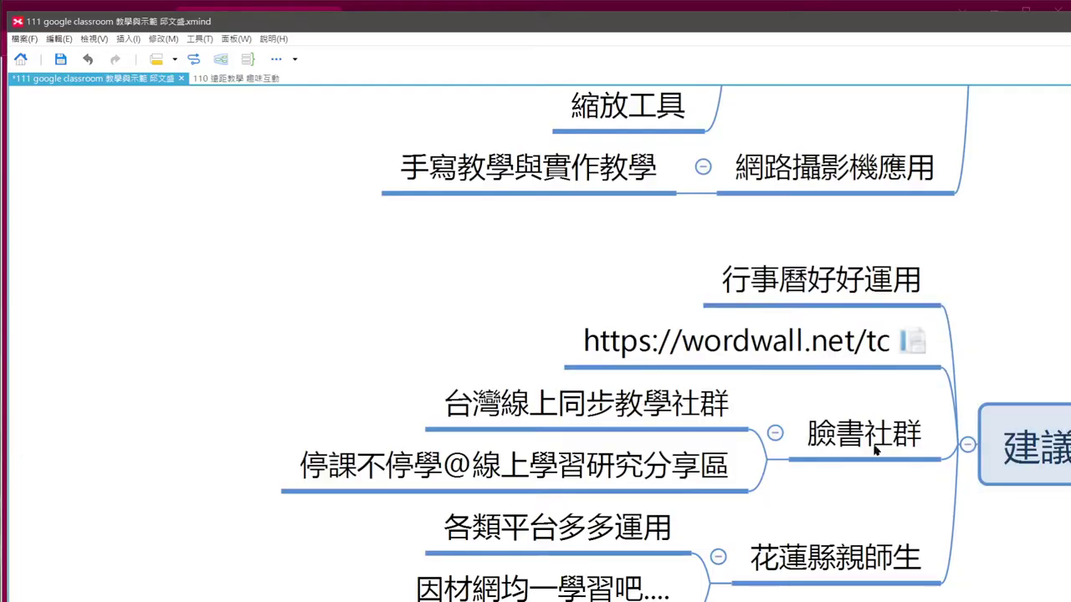
left_click(753, 343)
left_click(781, 354)
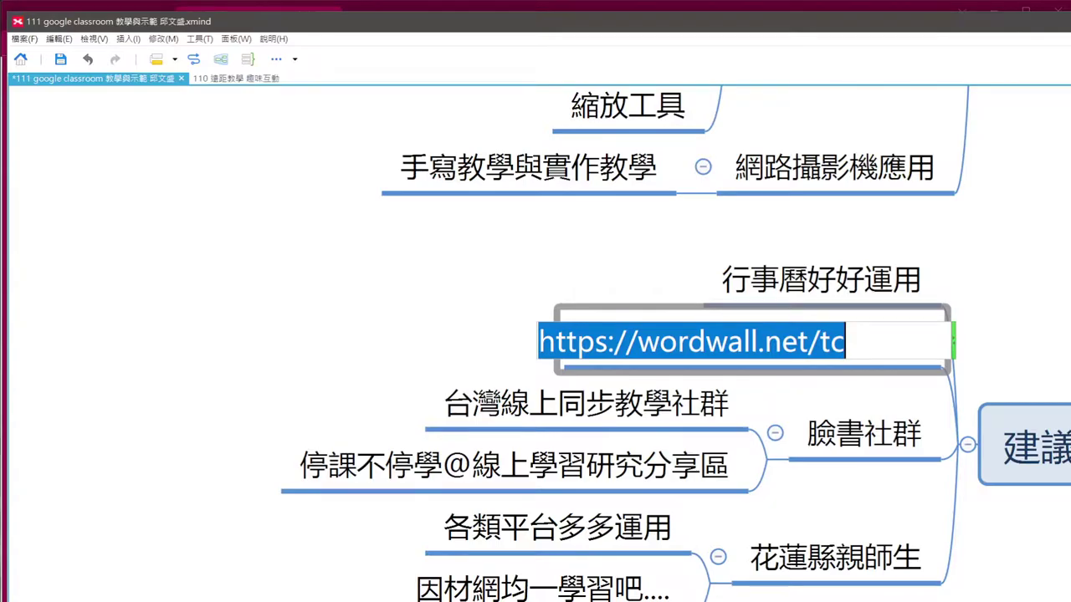
key("alt+Tab")
left_click(259, 42)
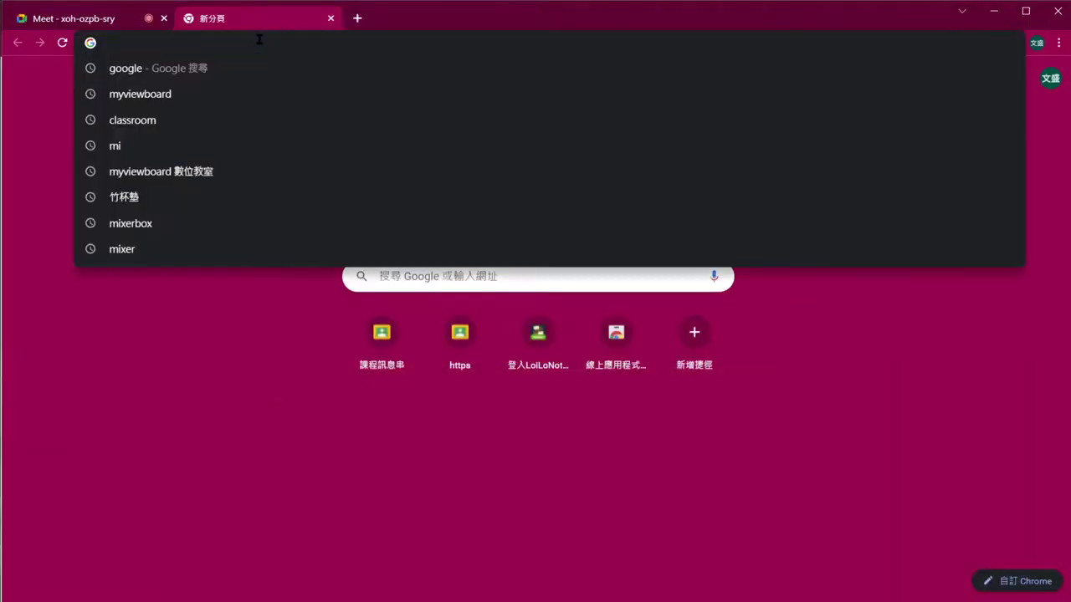
type("https://wordwall.net/tc/")
key("Return")
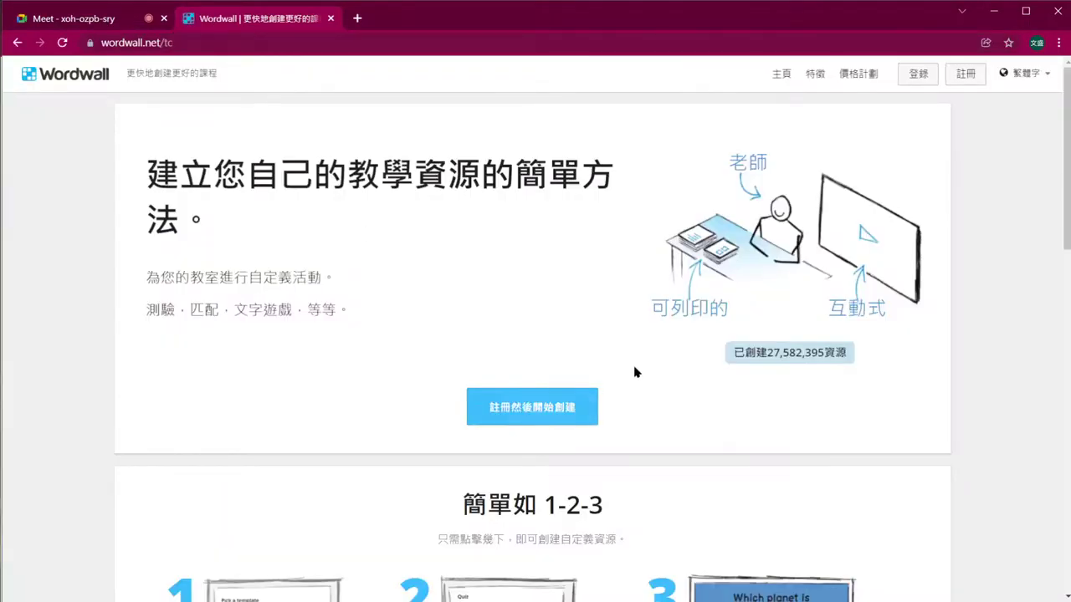
scroll(661, 368, "down", 2)
scroll(700, 361, "up", 2)
key("alt+Tab")
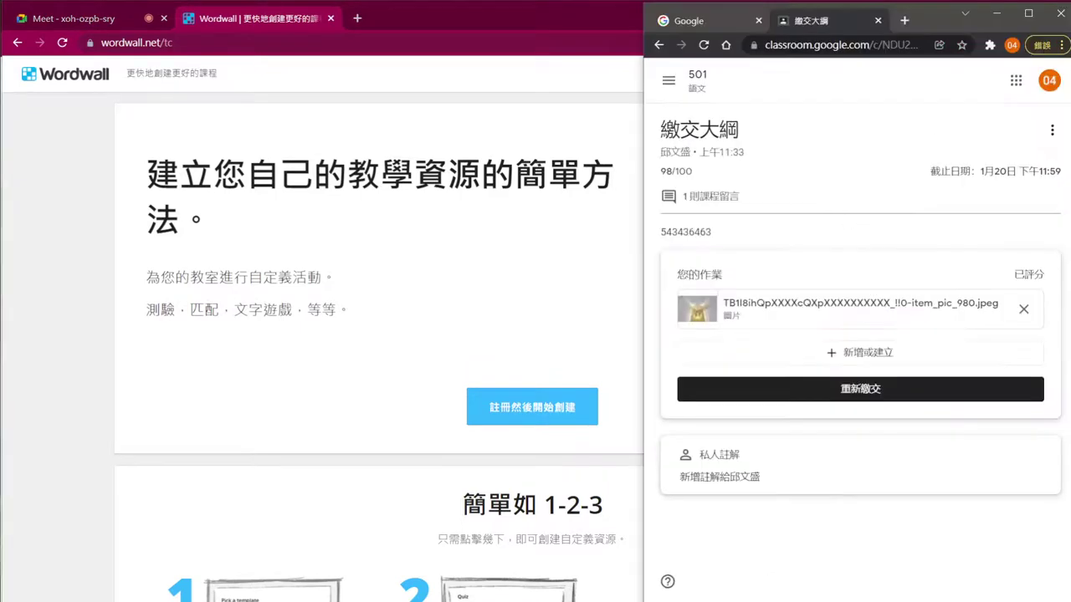
key("alt+Tab")
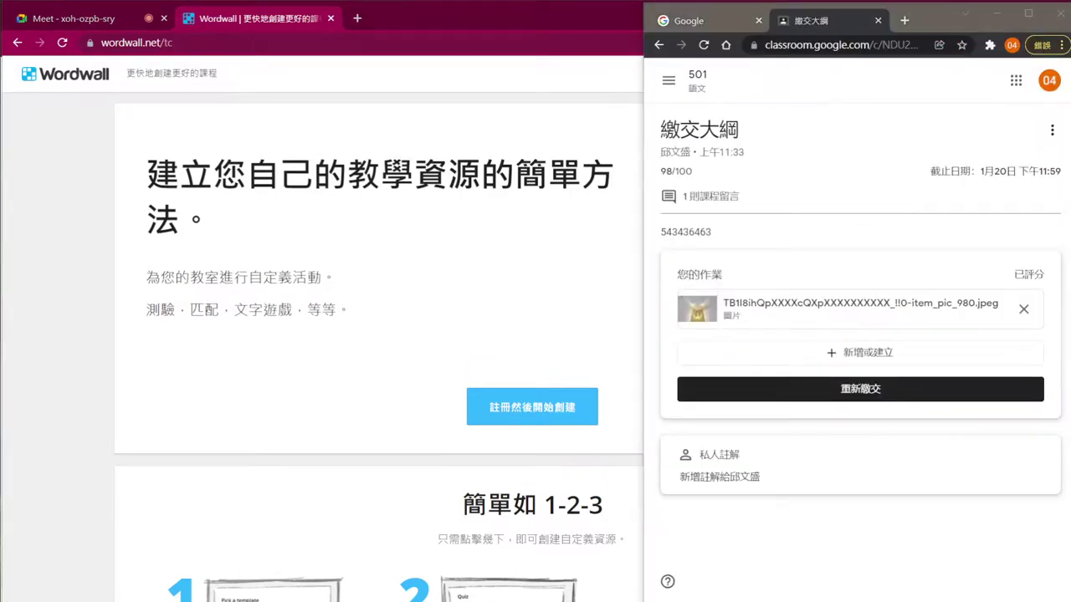
left_click(904, 20)
key("alt+Tab")
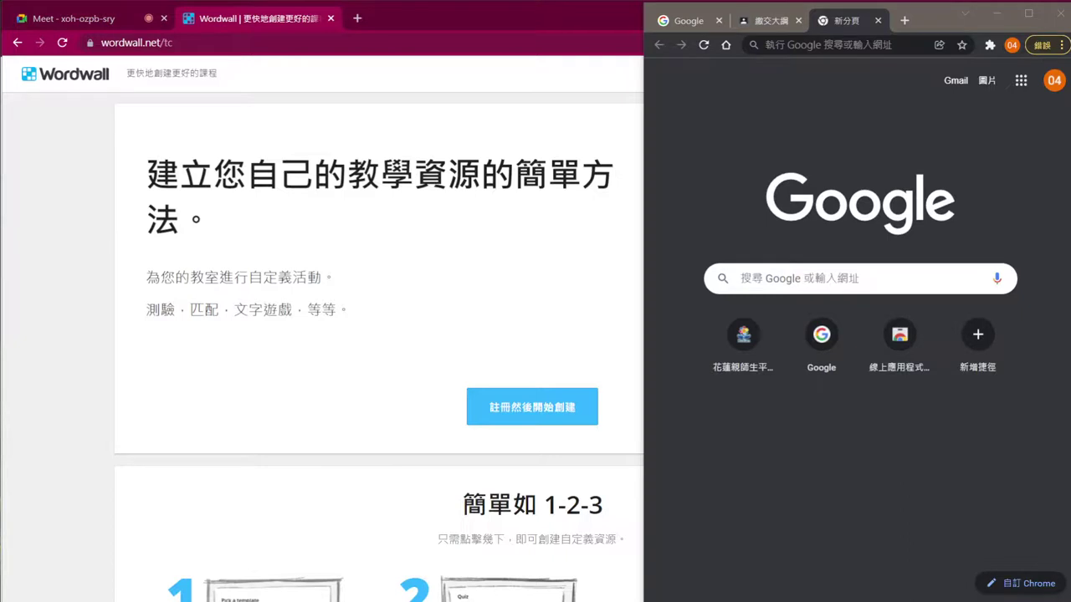
left_click(702, 20)
left_click(831, 47)
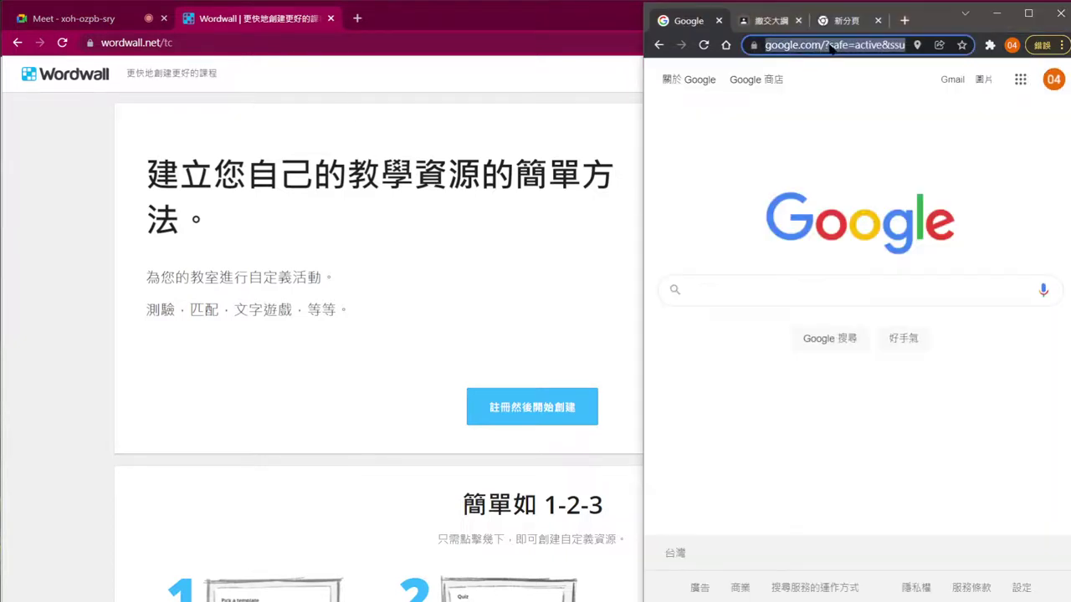
type("https://wordwall.net/tc")
key("Return")
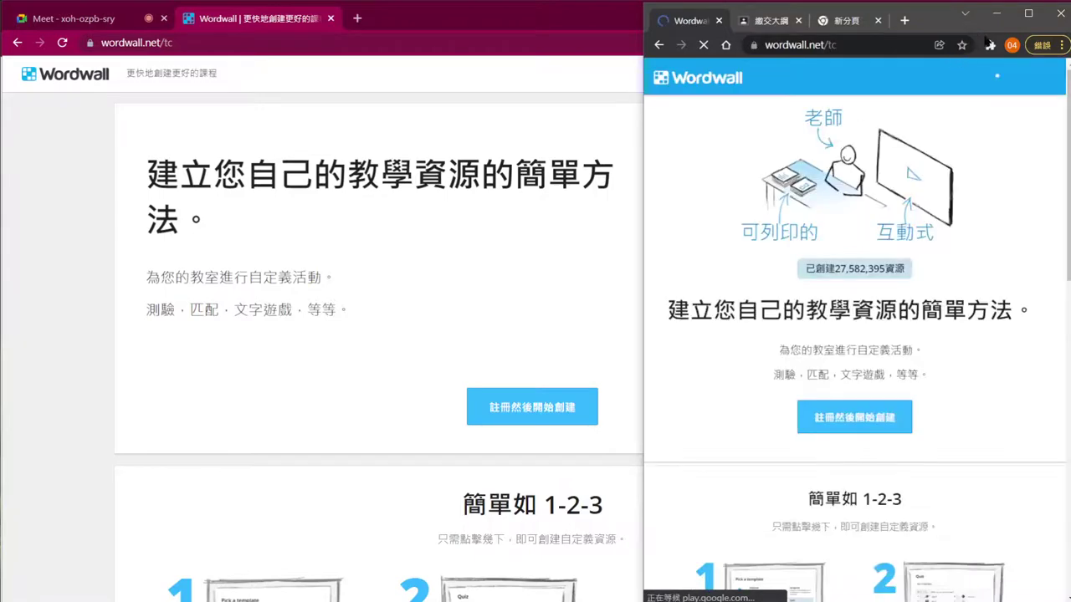
Step: Return to Wordwall in the Meet browser window and look over its activity templates
left_click(582, 224)
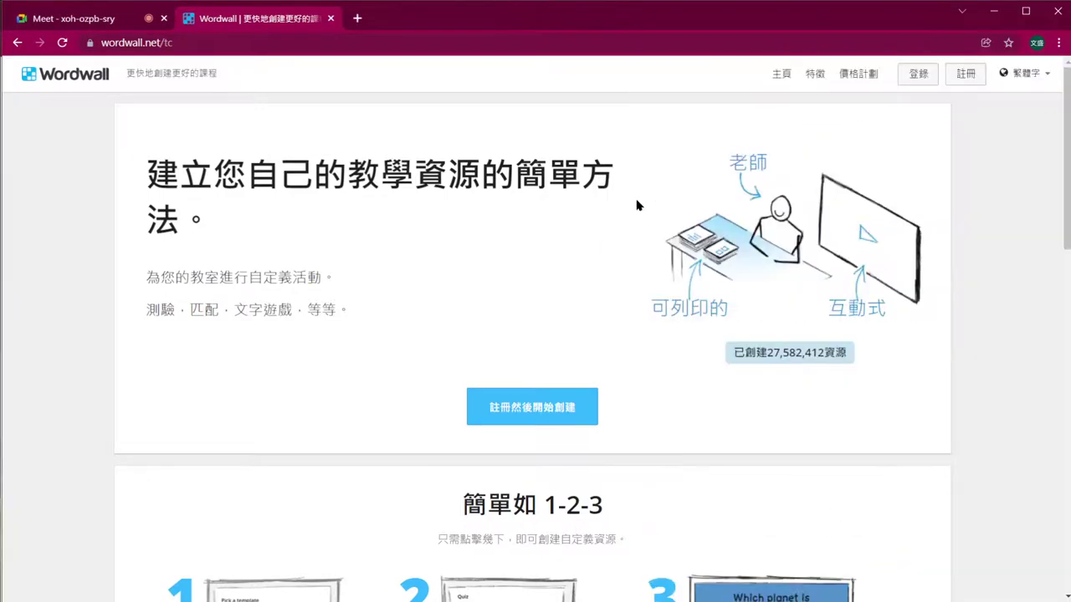
scroll(674, 223, "down", 10)
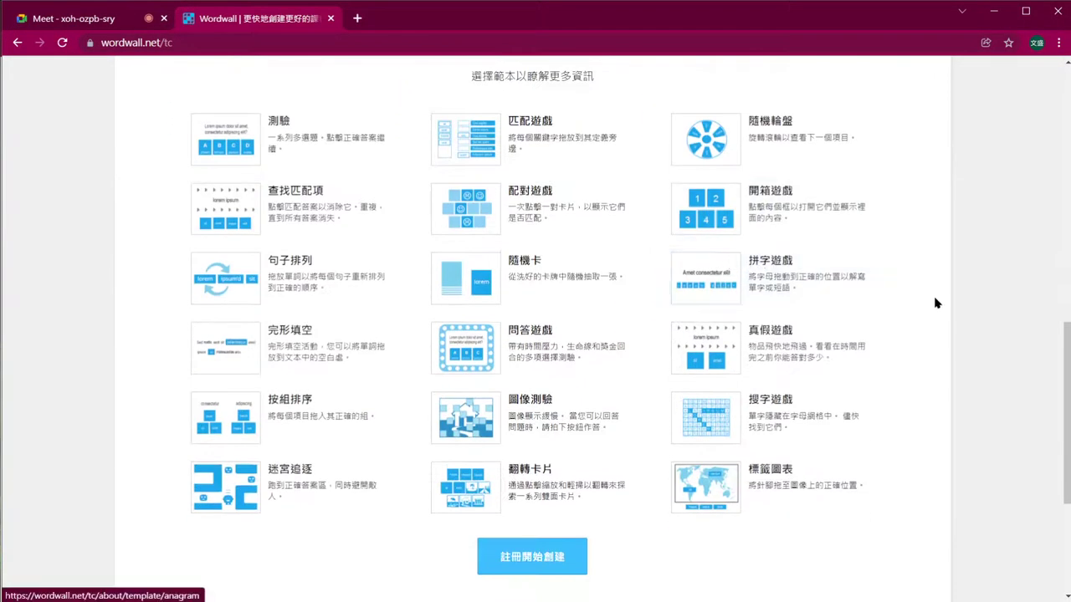